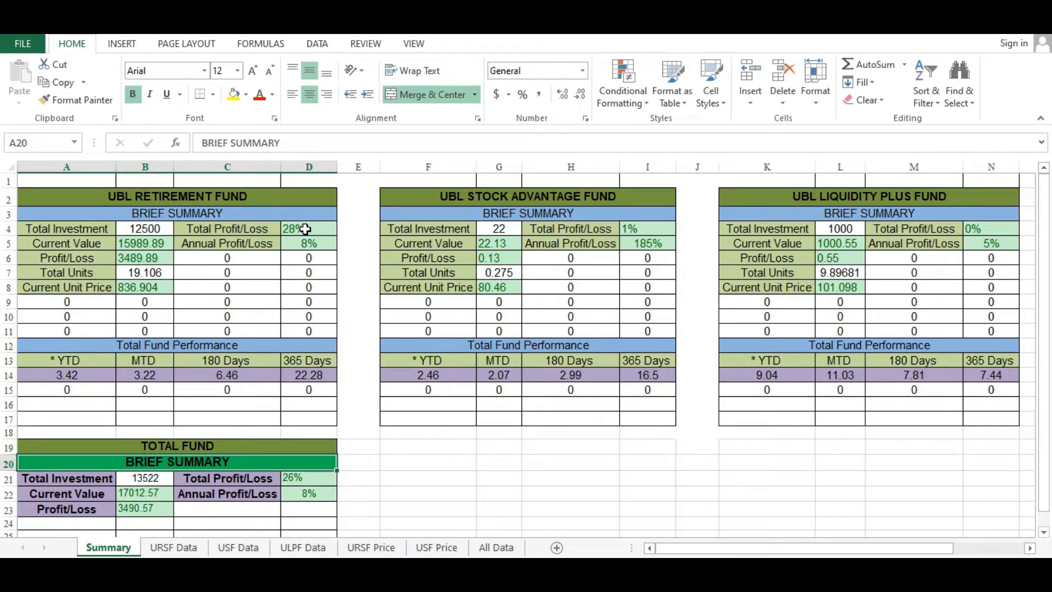
# - Examine the UBL Retirement Fund's total and annual profit/loss cells and the three fund headings on the Summary sheet
pyautogui.click(318, 229)
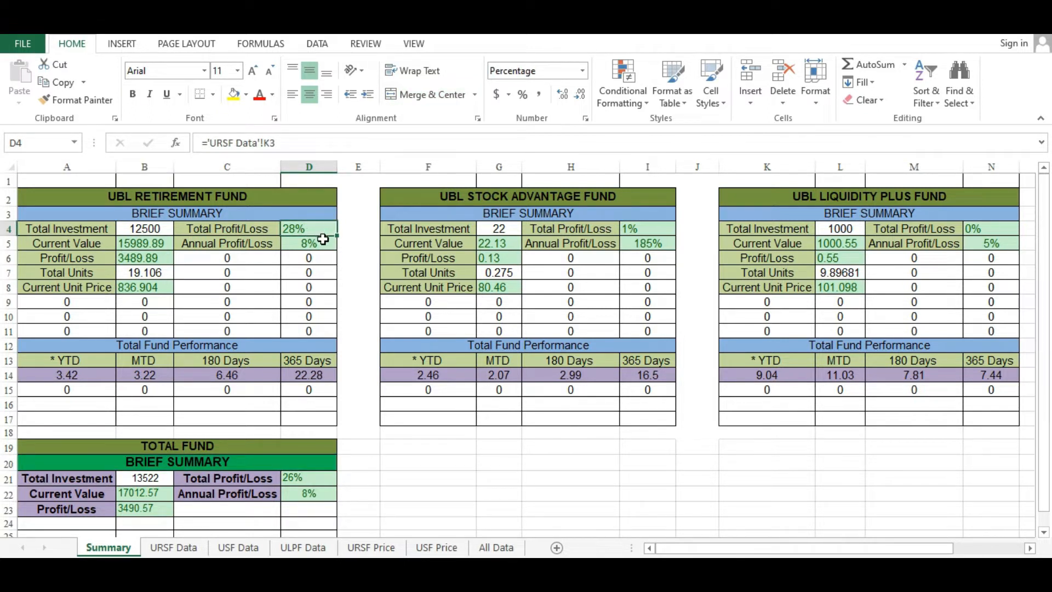
pyautogui.click(318, 246)
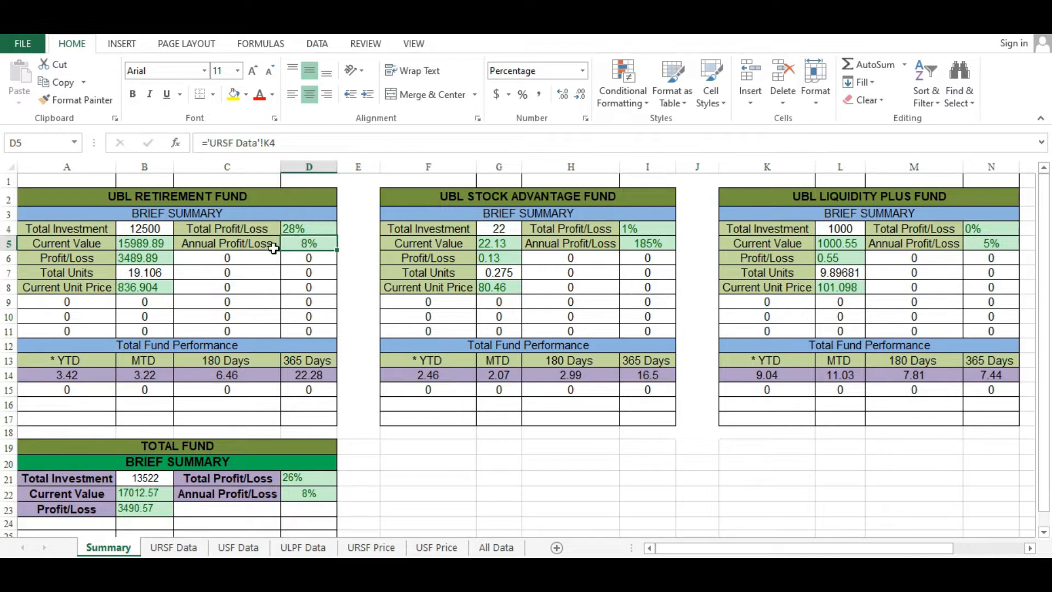
pyautogui.click(252, 246)
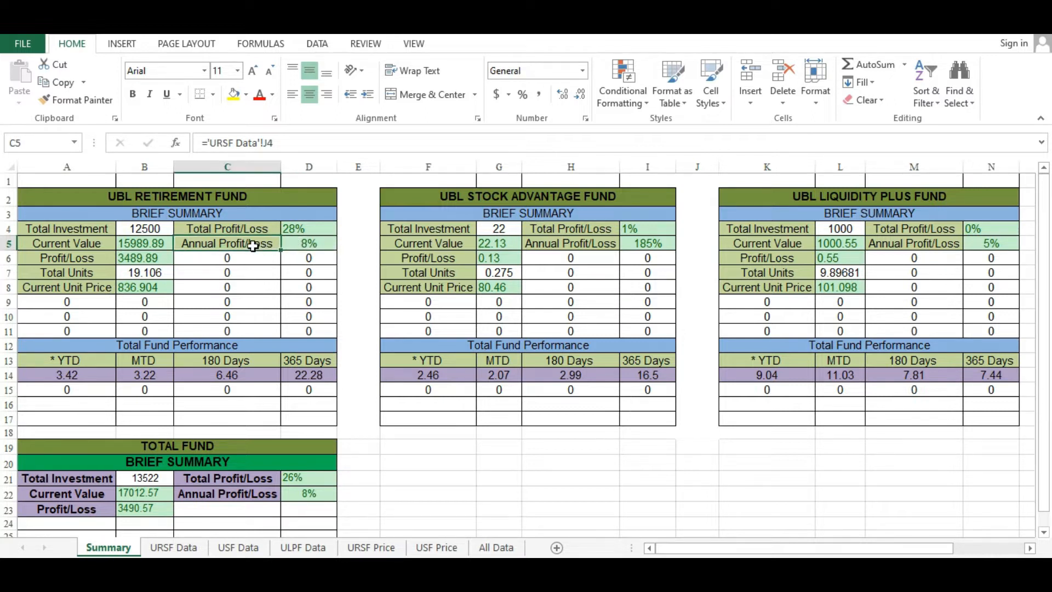
pyautogui.click(305, 245)
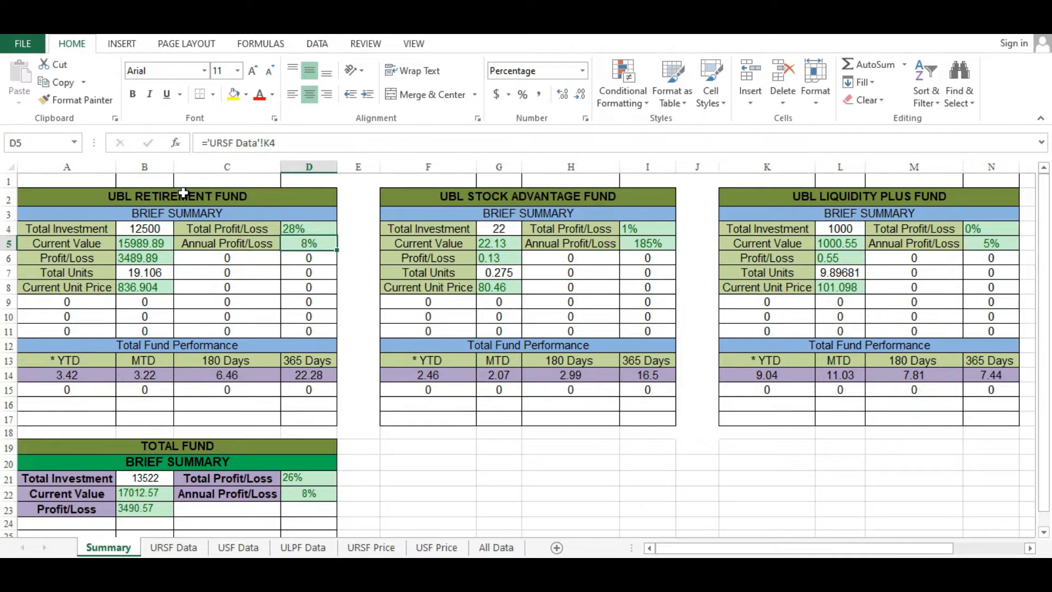
pyautogui.click(184, 193)
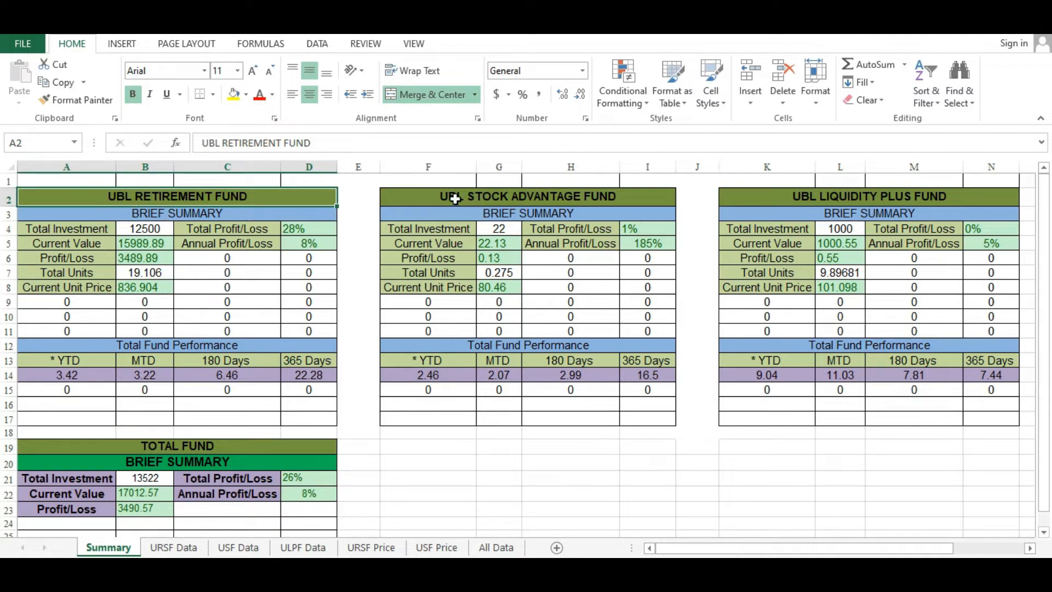
pyautogui.click(506, 197)
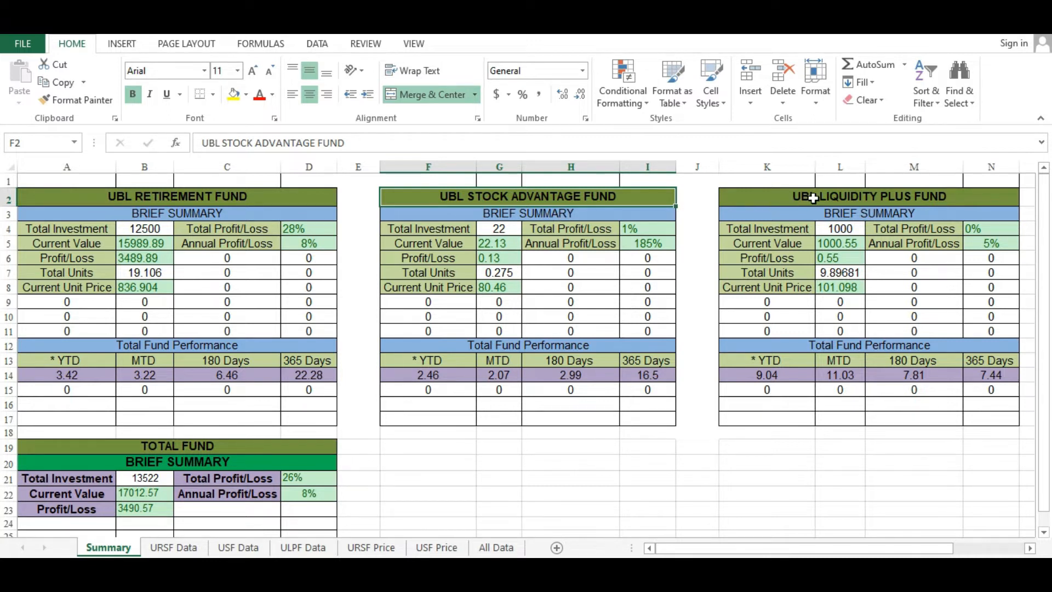
pyautogui.click(196, 193)
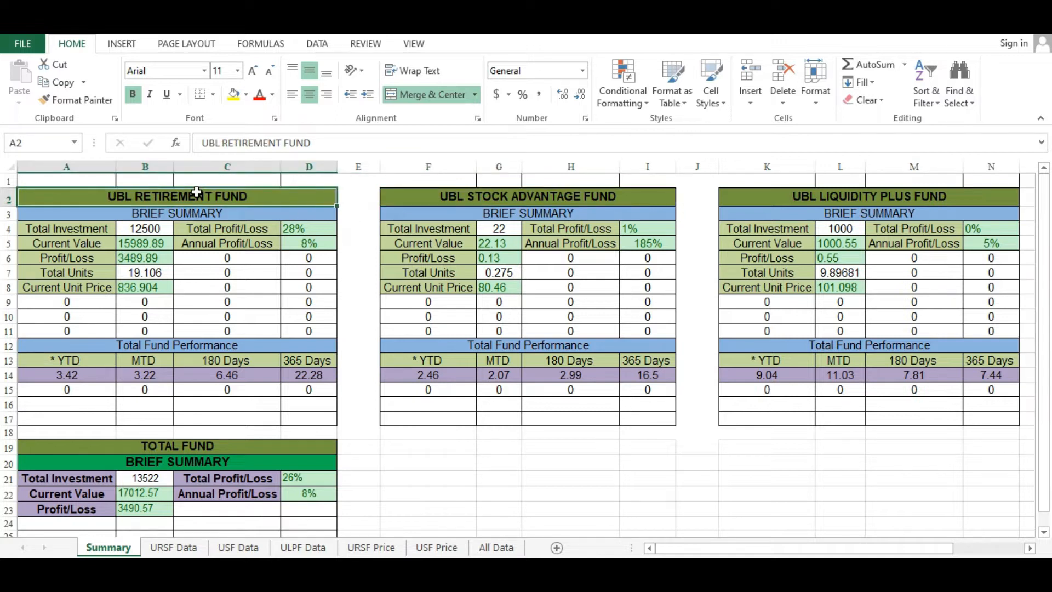
pyautogui.click(462, 200)
pyautogui.click(784, 200)
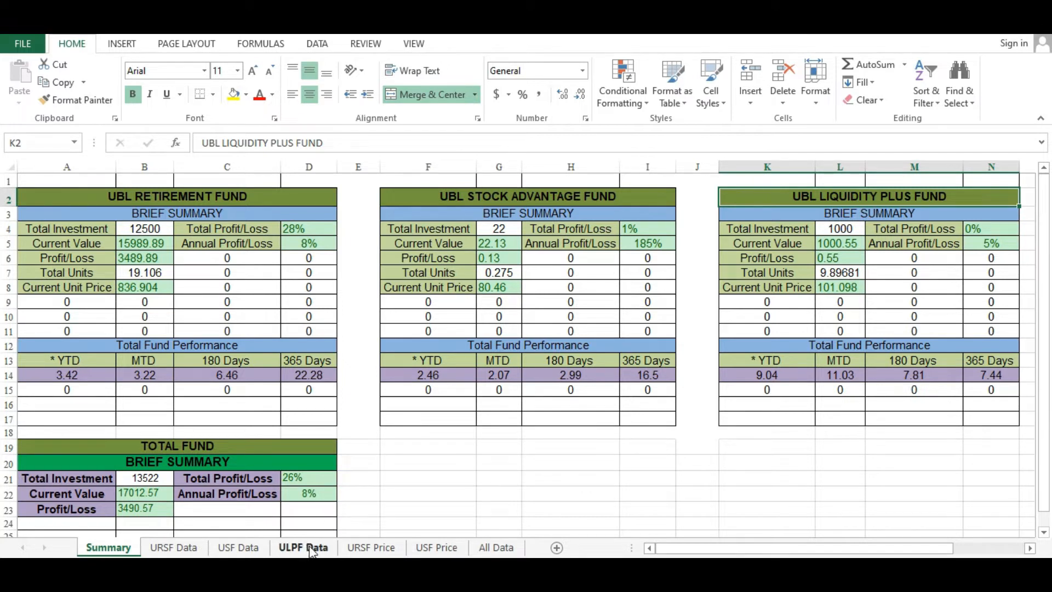
# - Review the fund price listings on the URSF Price sheet and the profit/loss formula on the URSF Data sheet, then return to Summary
pyautogui.click(372, 547)
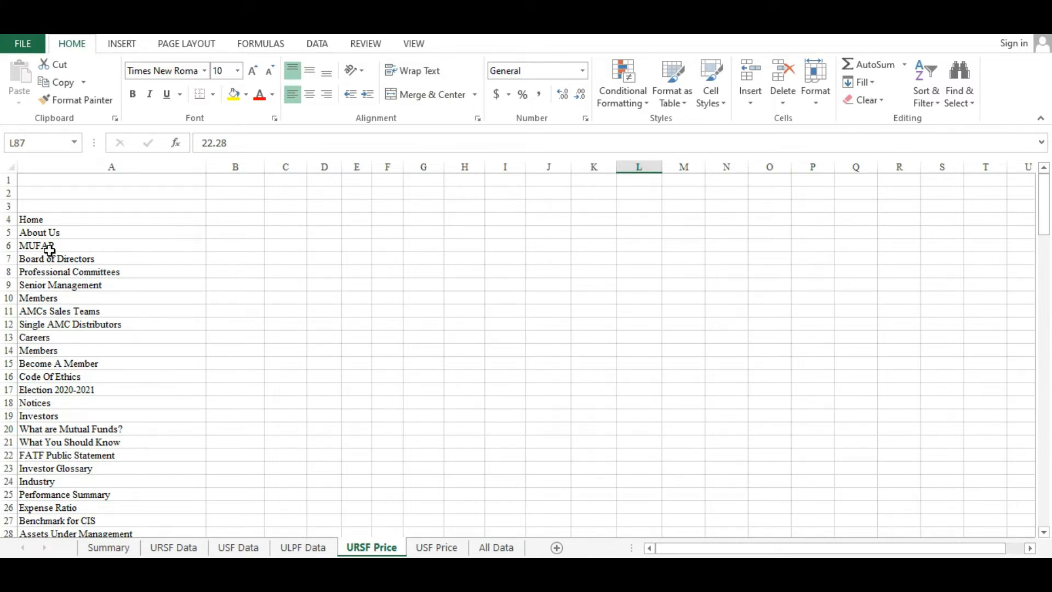
pyautogui.press('pagedown')
pyautogui.press('pagedown')
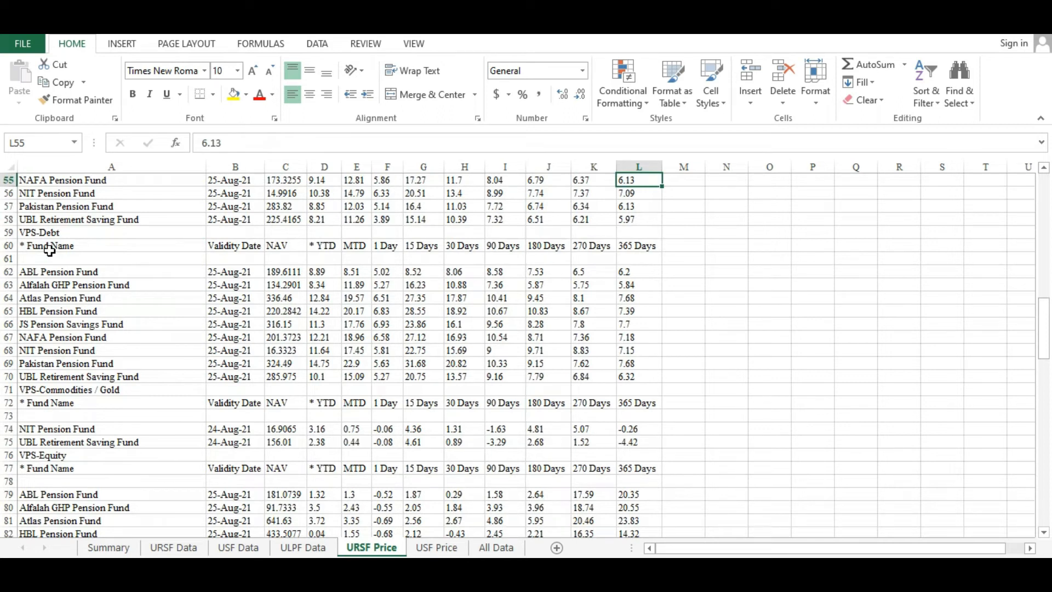
pyautogui.press('pagedown')
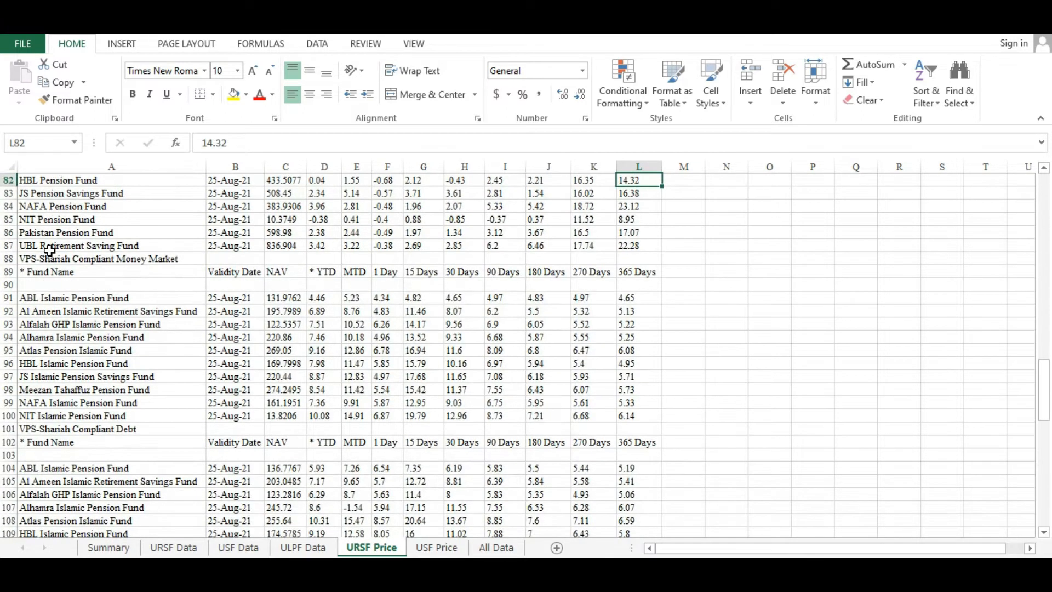
pyautogui.press('pagedown')
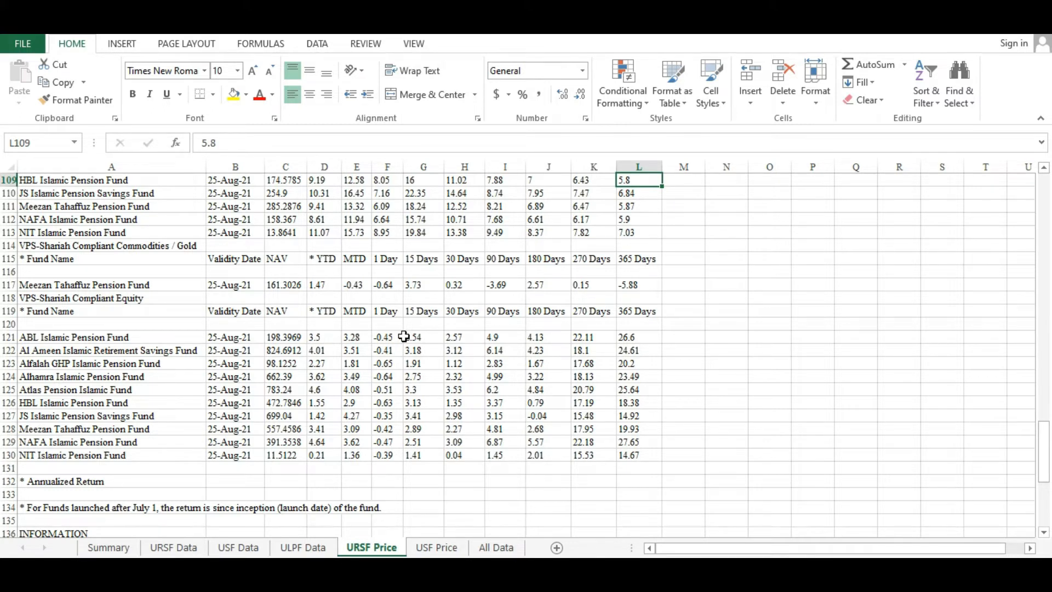
pyautogui.click(100, 550)
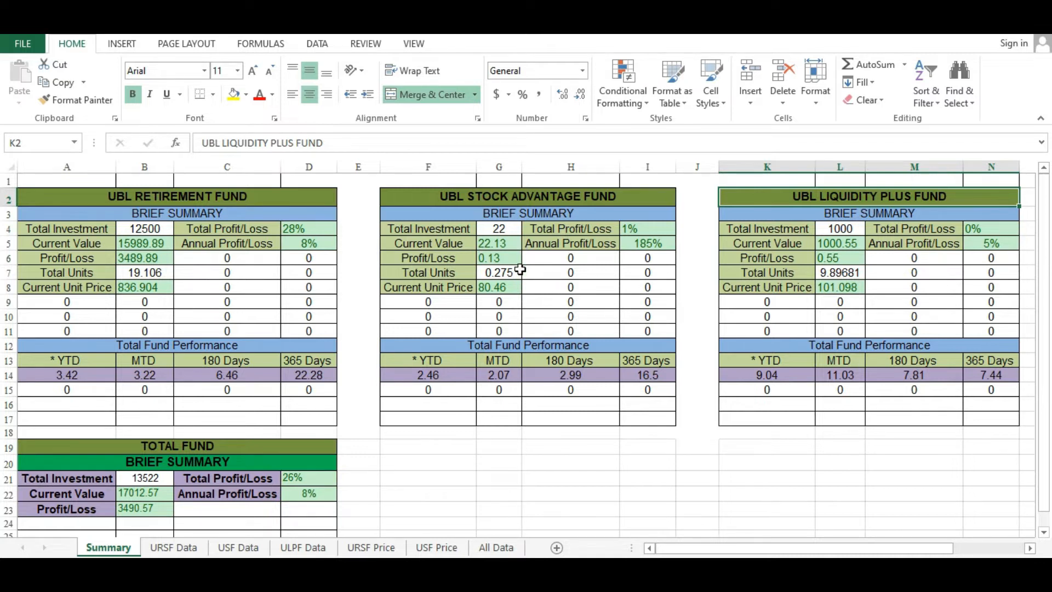
pyautogui.click(173, 547)
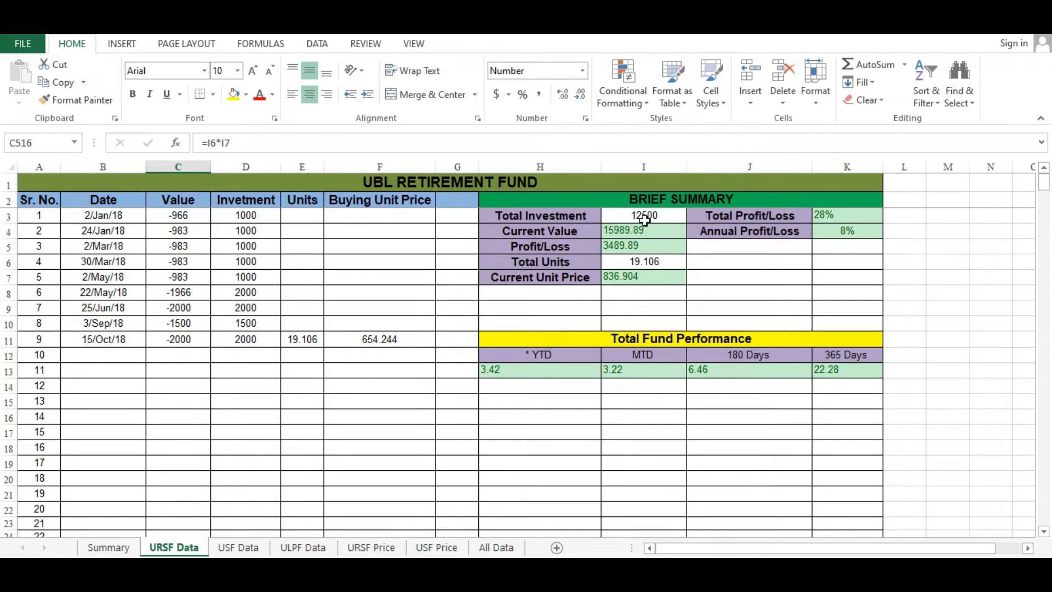
pyautogui.click(632, 245)
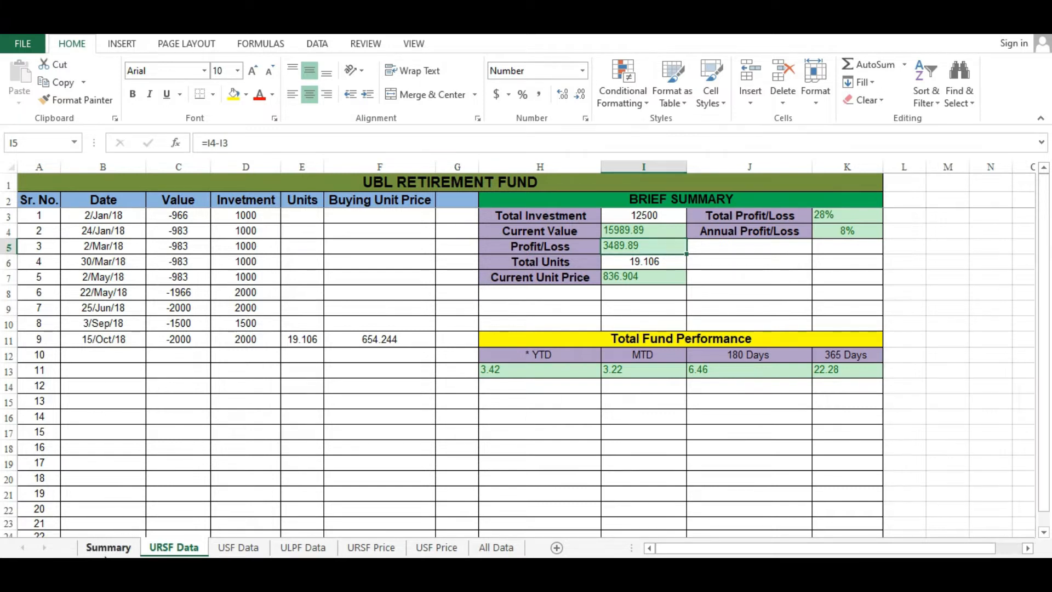
pyautogui.click(107, 547)
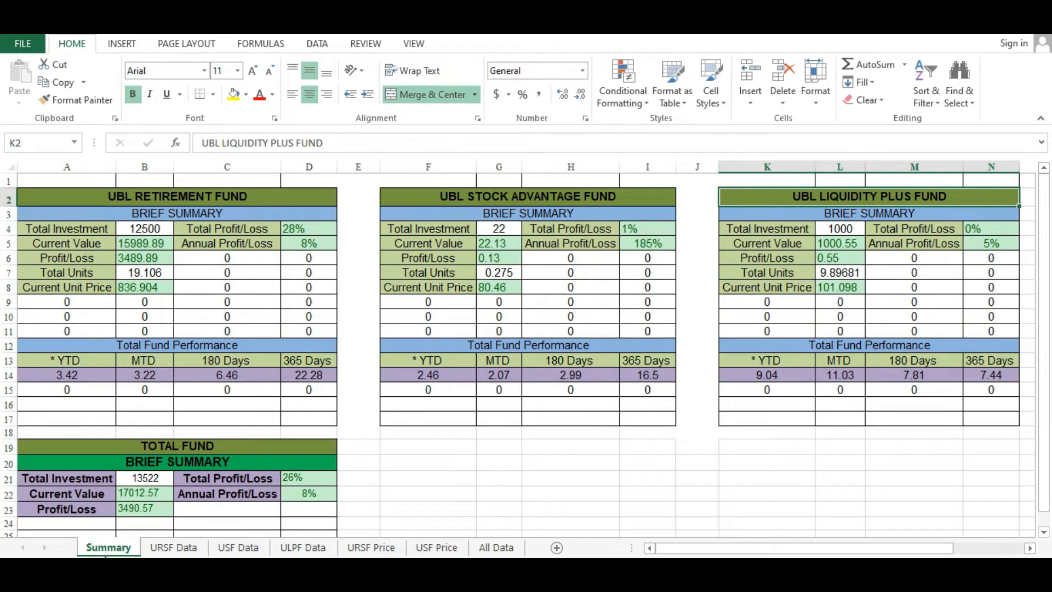
# - Switch to the blank Book1 workbook and rename Sheet1 as Summary
pyautogui.hotkey('alt', 'Tab')
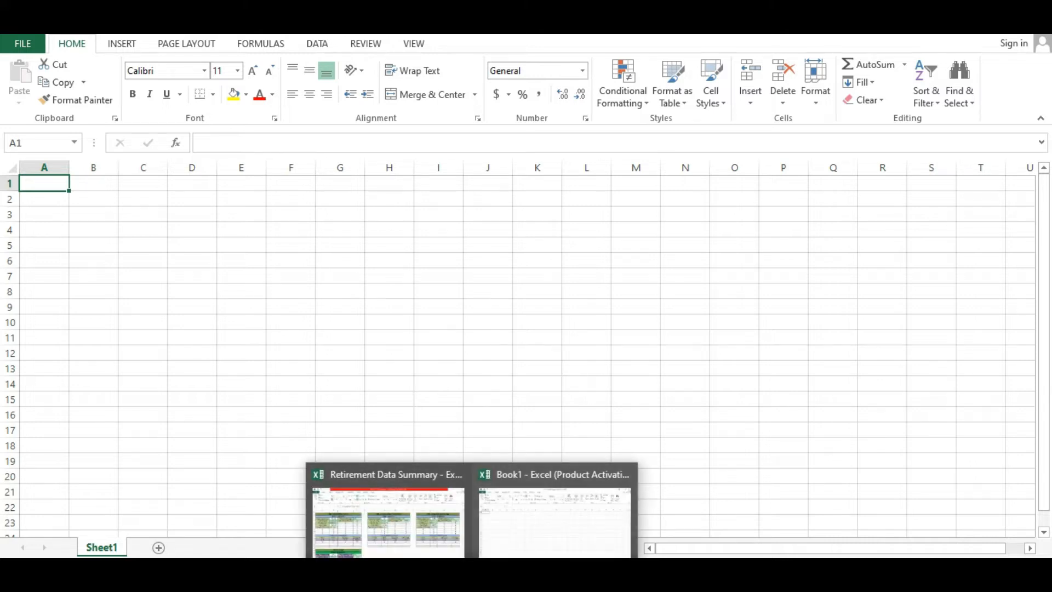
pyautogui.click(381, 520)
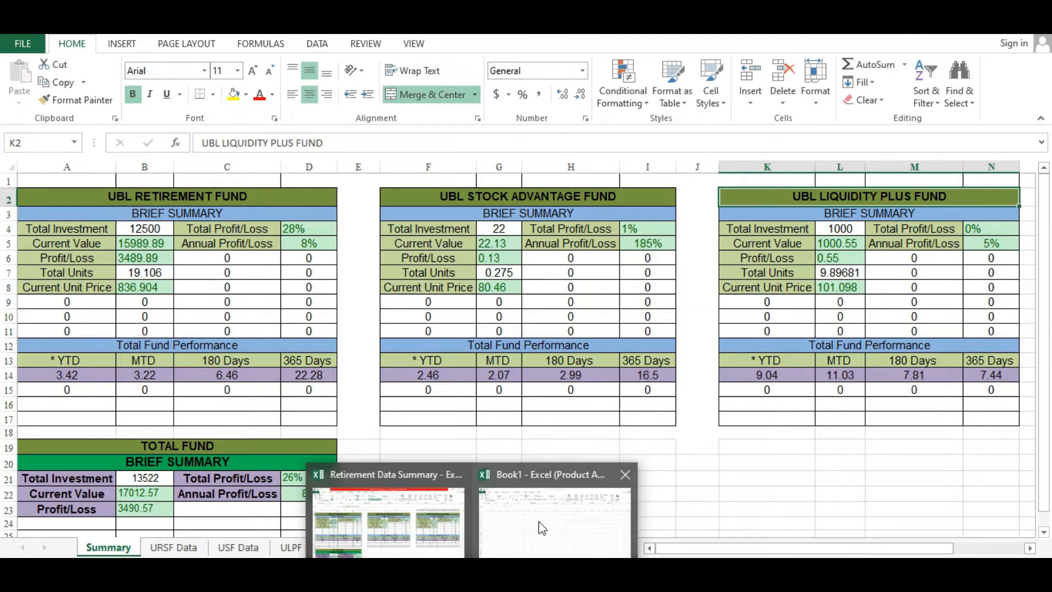
pyautogui.click(538, 521)
pyautogui.rightClick(97, 549)
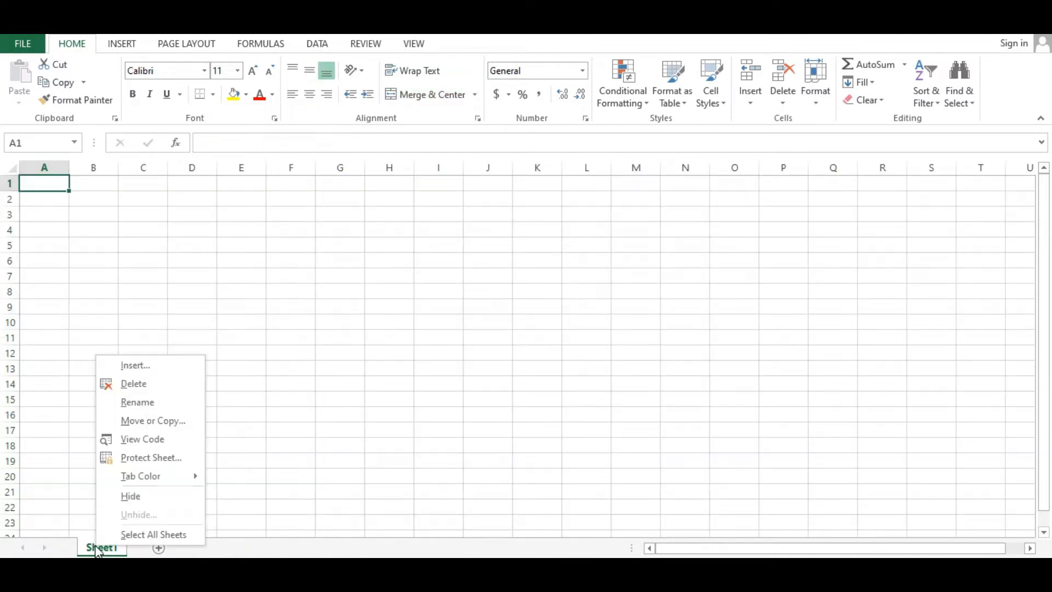
pyautogui.click(134, 401)
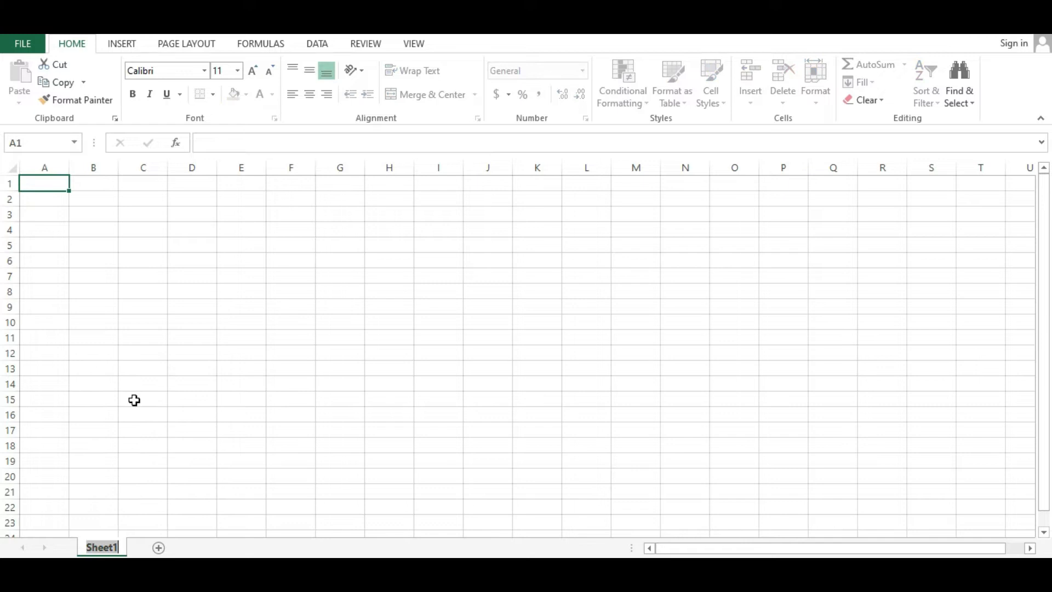
pyautogui.write('Summary')
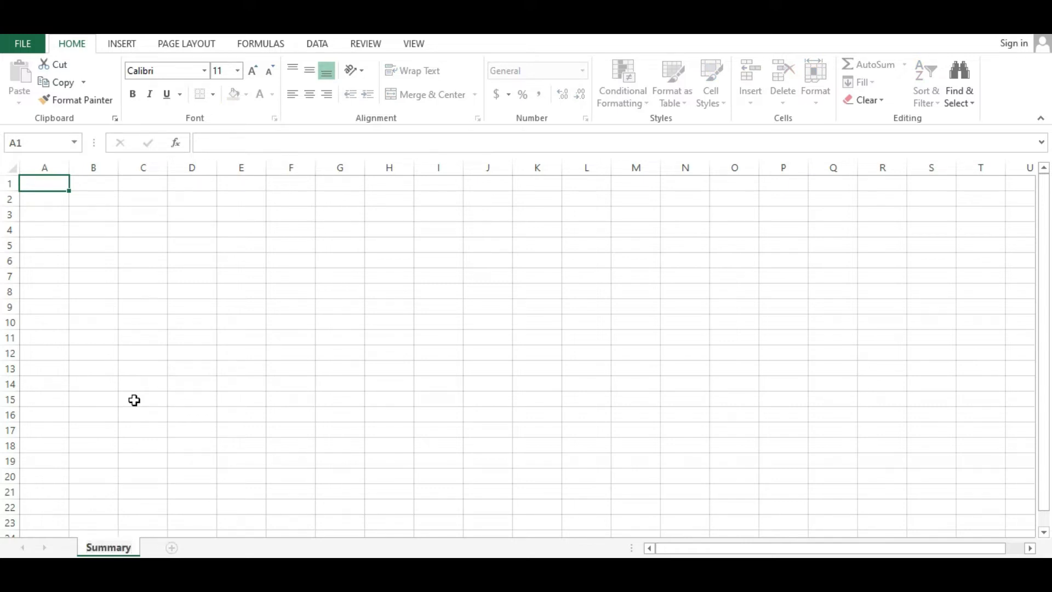
pyautogui.press('Return')
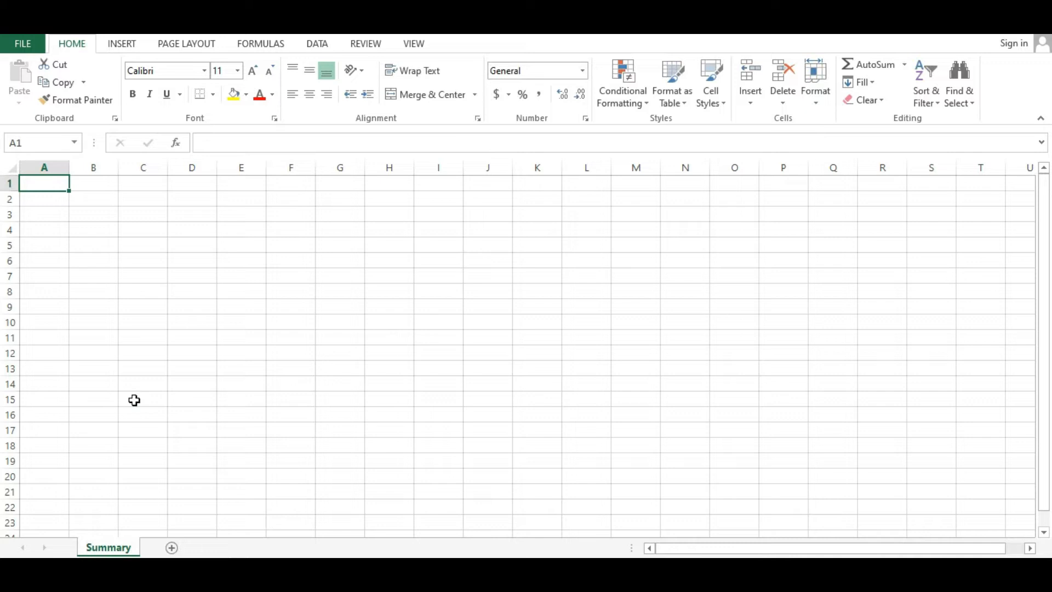
# - Add a second sheet to Book1 and name it URSF, checking the sheet names in the Retirement Data Summary workbook
pyautogui.click(172, 548)
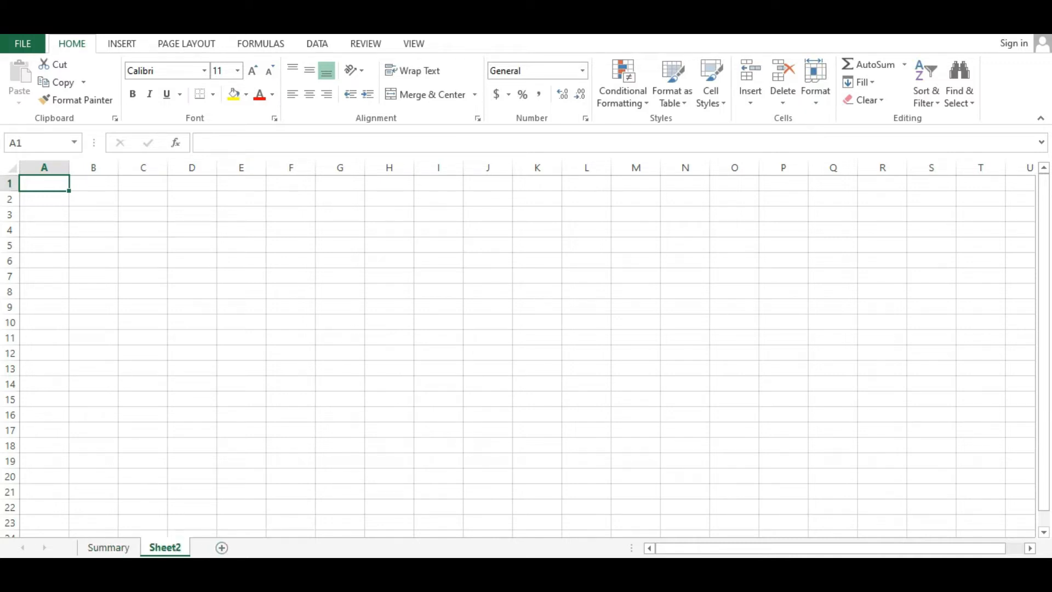
pyautogui.click(410, 528)
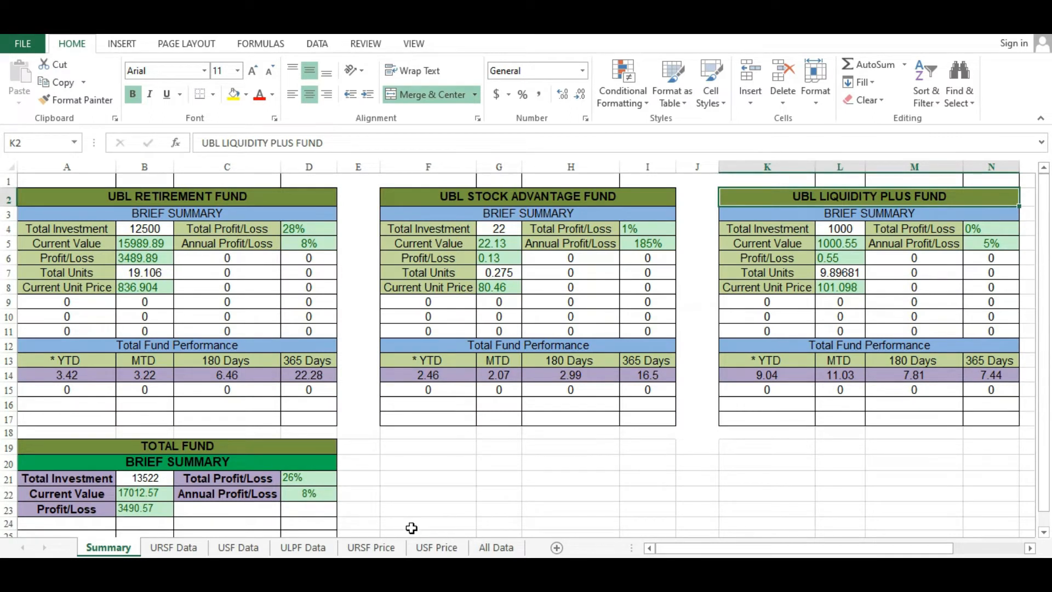
pyautogui.moveTo(472, 570)
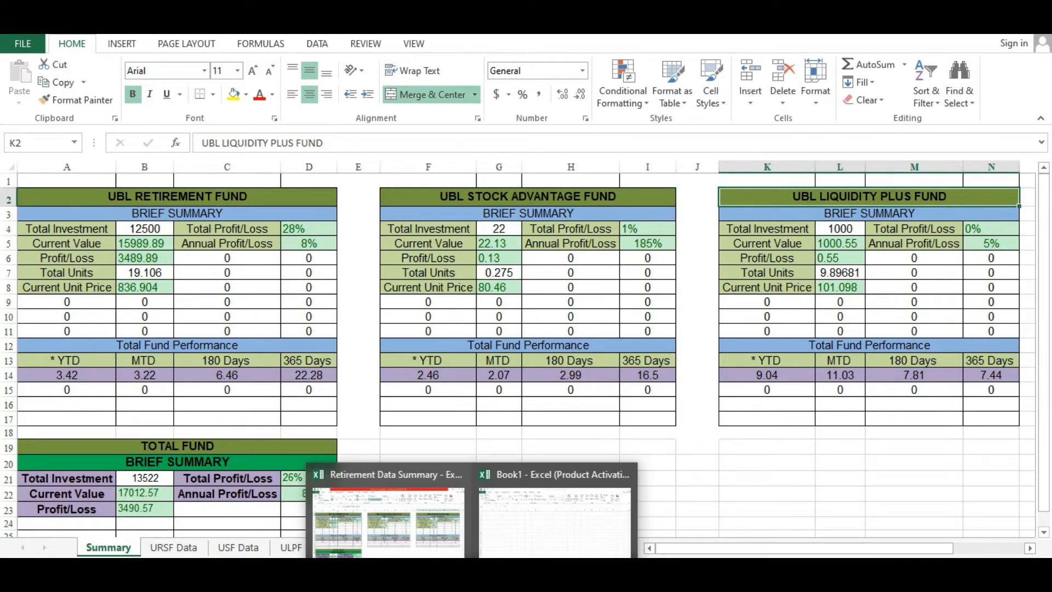
pyautogui.click(537, 537)
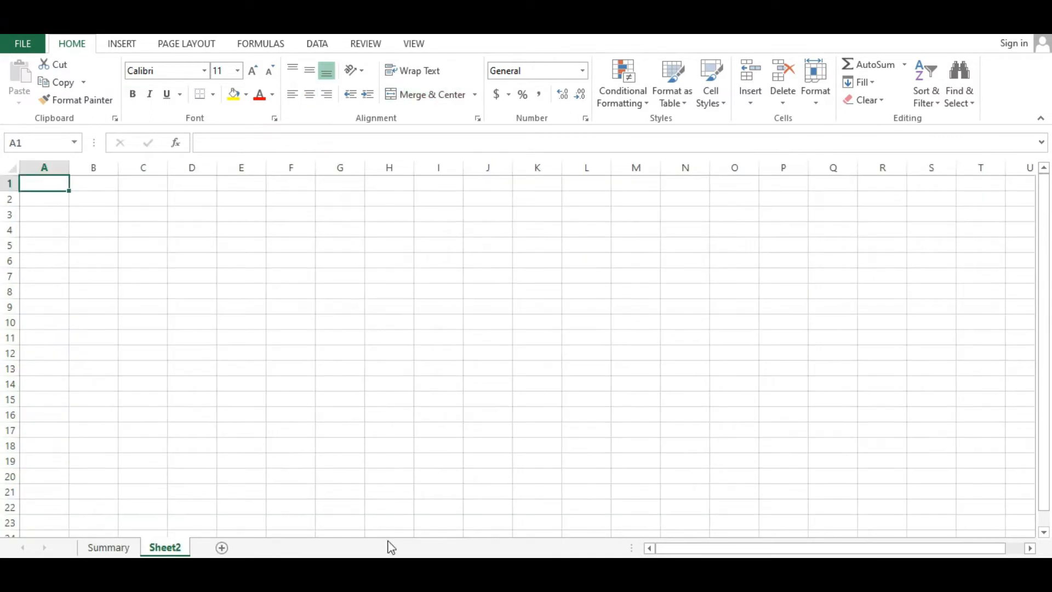
pyautogui.rightClick(166, 547)
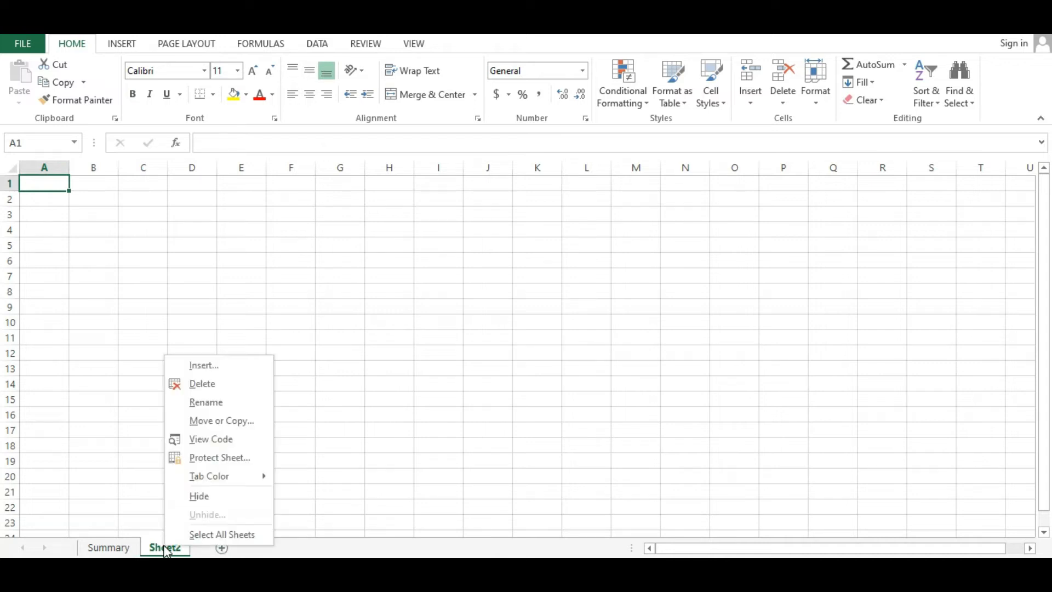
pyautogui.click(206, 402)
pyautogui.write('URSF')
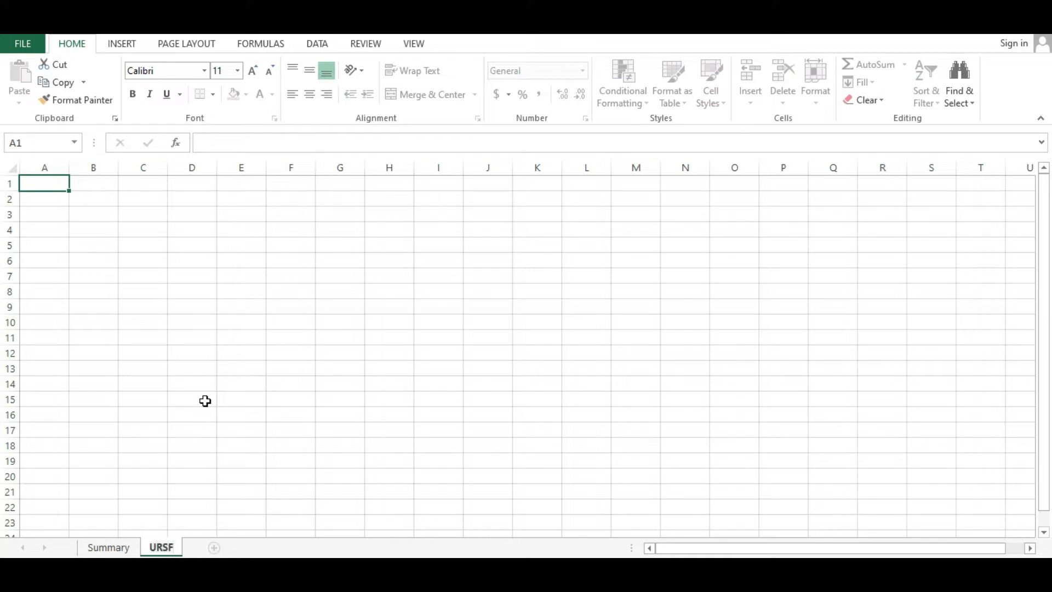
pyautogui.press('Return')
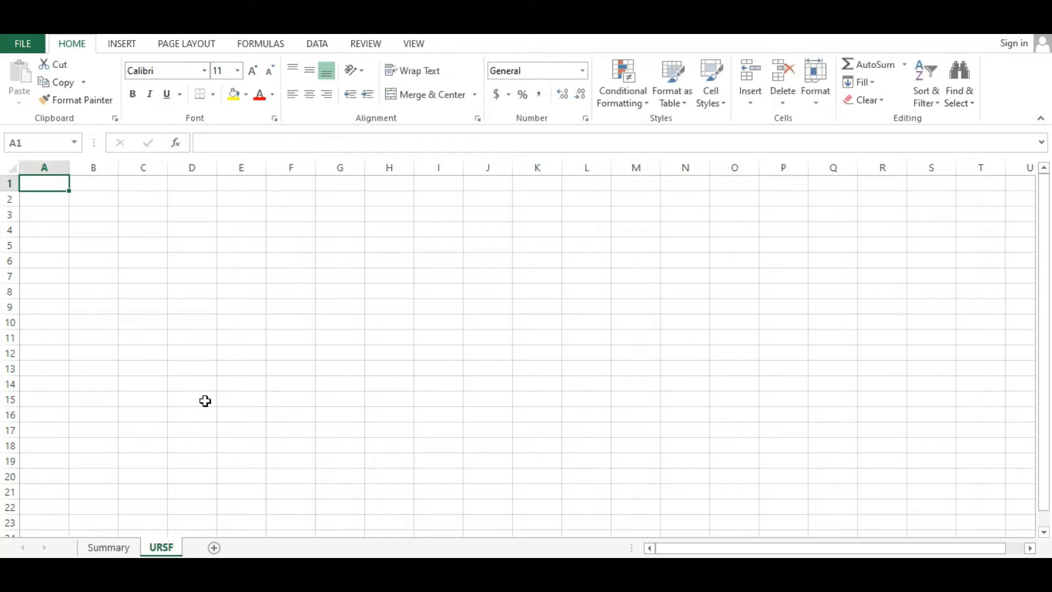
# - Add a third sheet to Book1 and name it USF, checking the sheet names in the Retirement Data Summary workbook
pyautogui.click(214, 547)
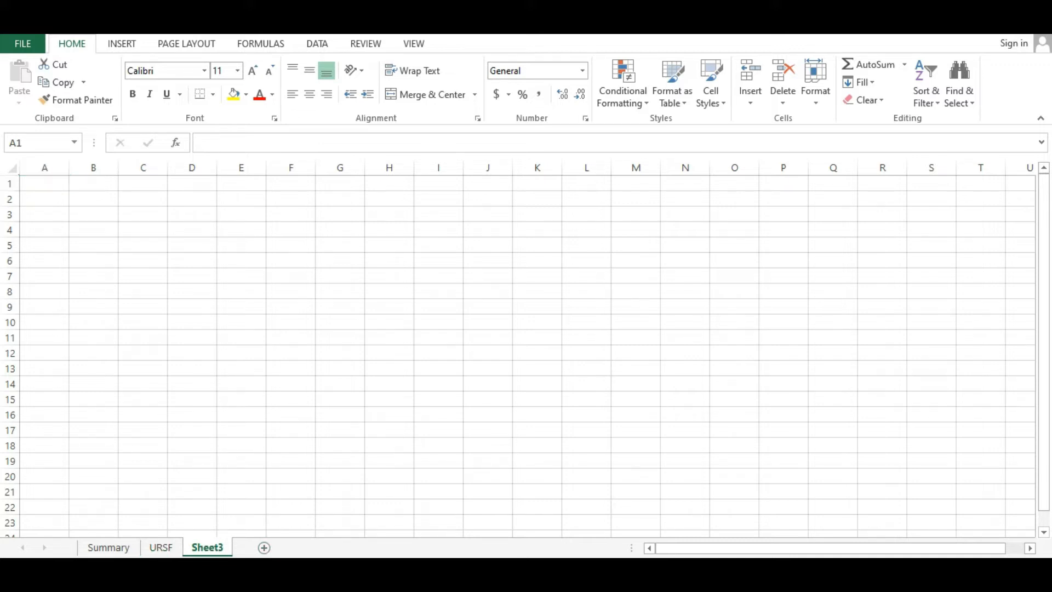
pyautogui.click(402, 521)
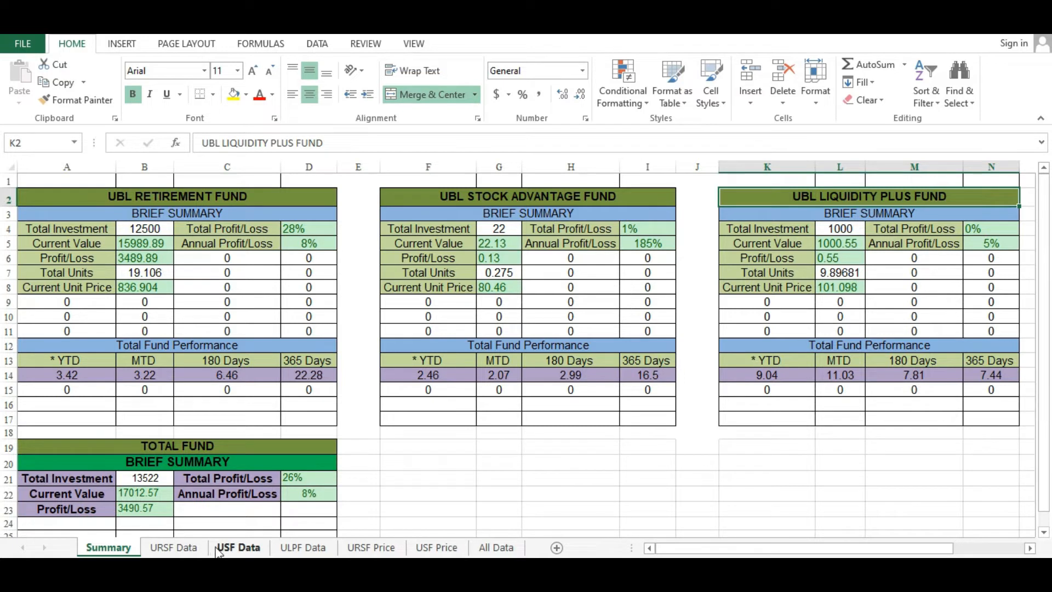
pyautogui.moveTo(472, 574)
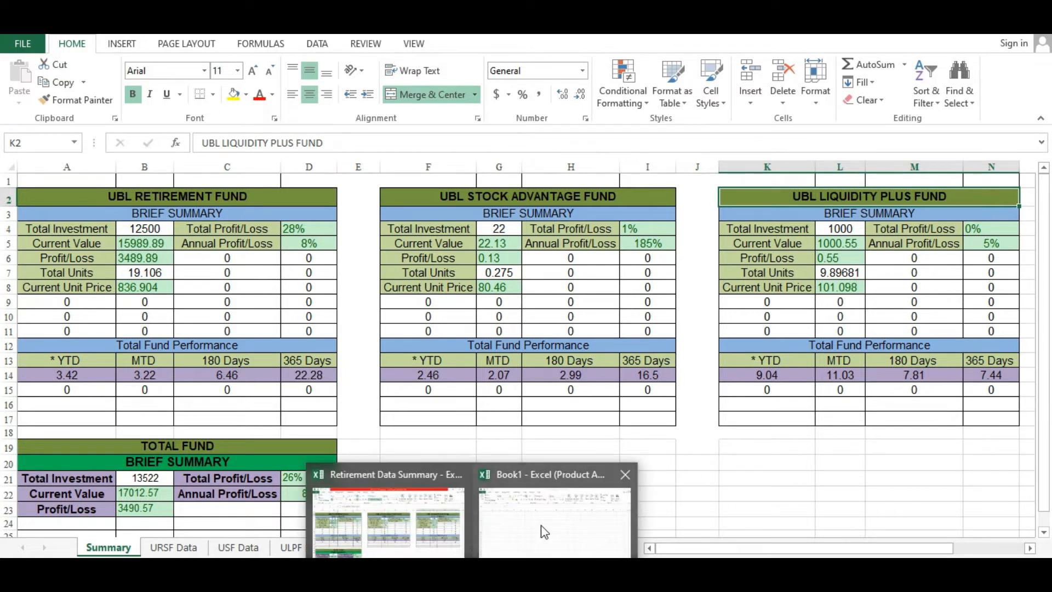
pyautogui.click(544, 531)
pyautogui.rightClick(211, 550)
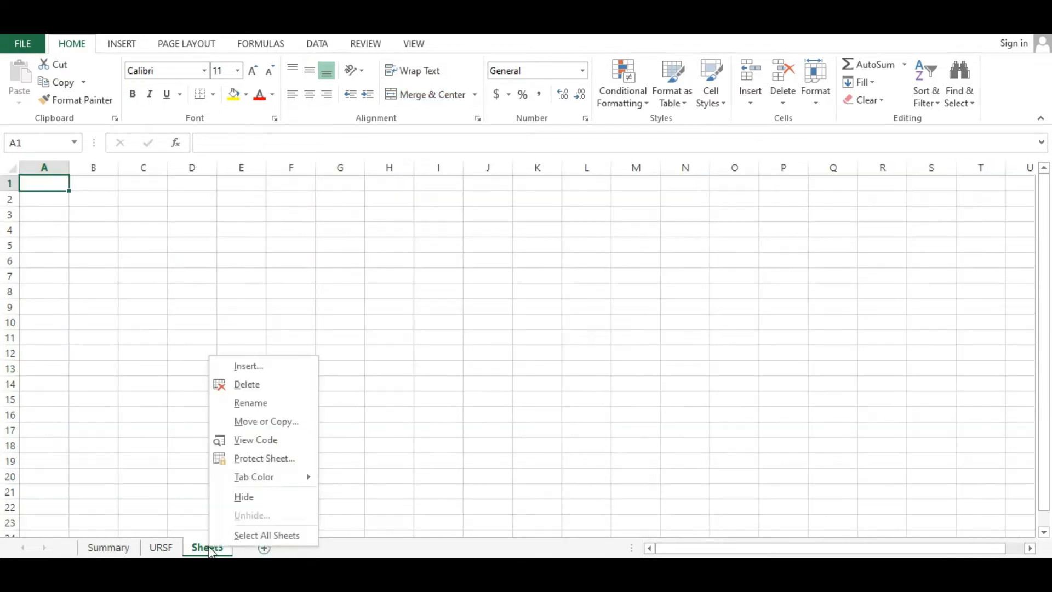
pyautogui.click(258, 403)
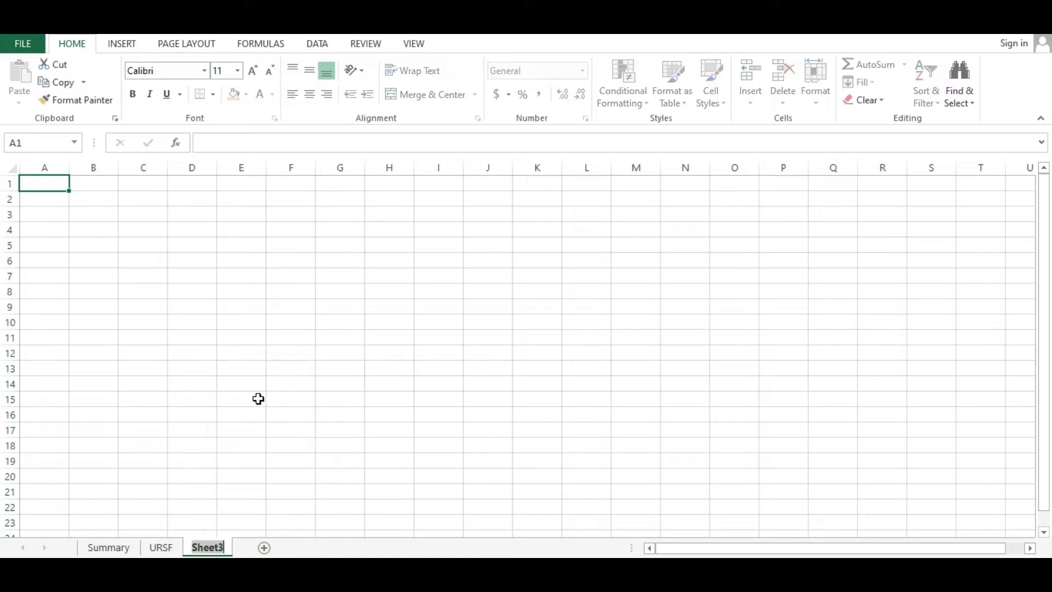
pyautogui.write('USF')
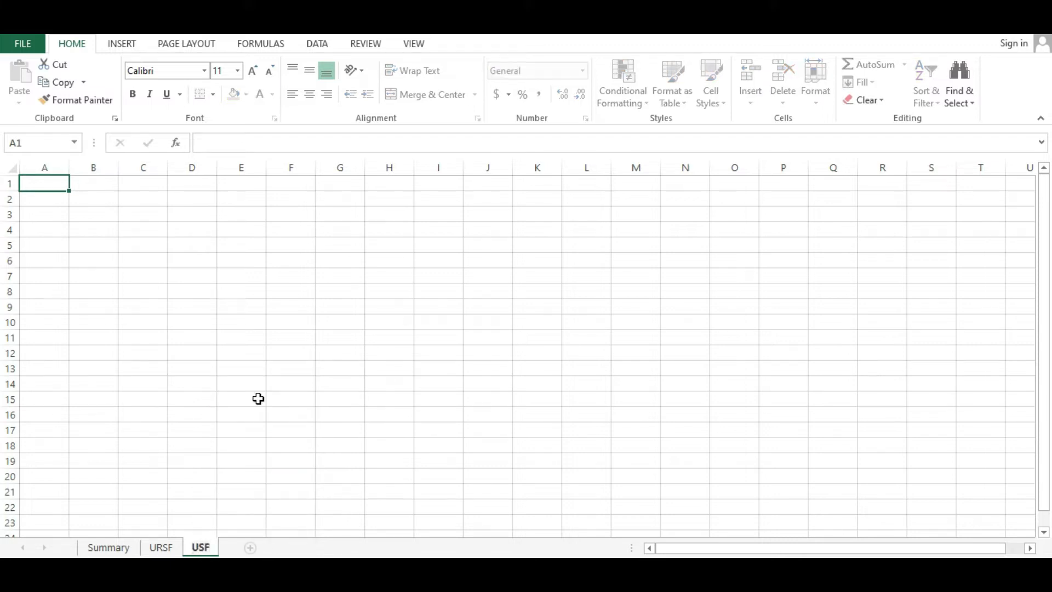
# - Add a new sheet after USF and name it ULPF
pyautogui.click(250, 547)
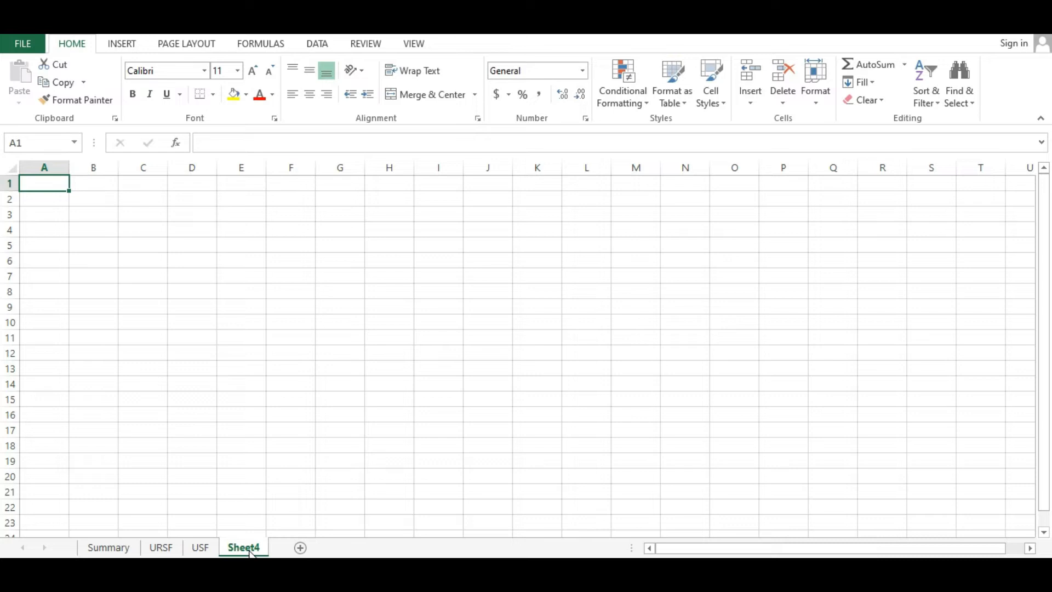
pyautogui.rightClick(249, 552)
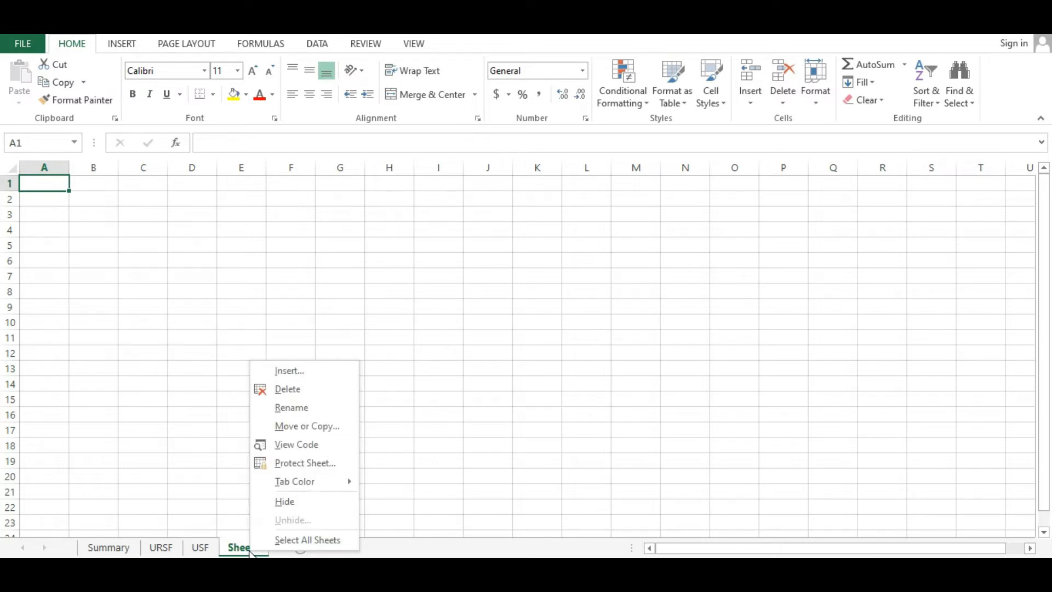
pyautogui.click(291, 408)
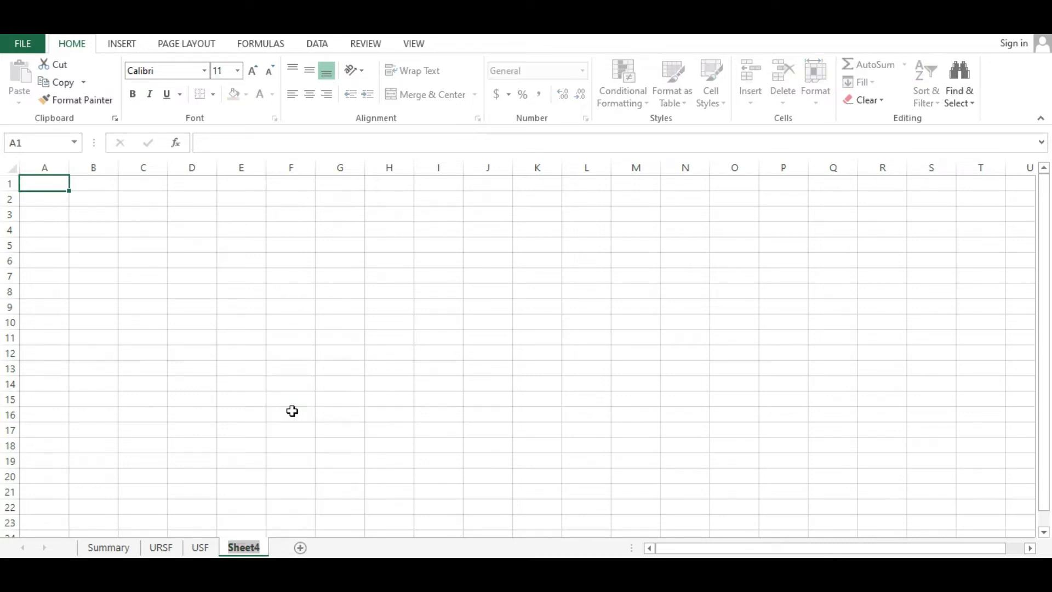
pyautogui.write('UBL')
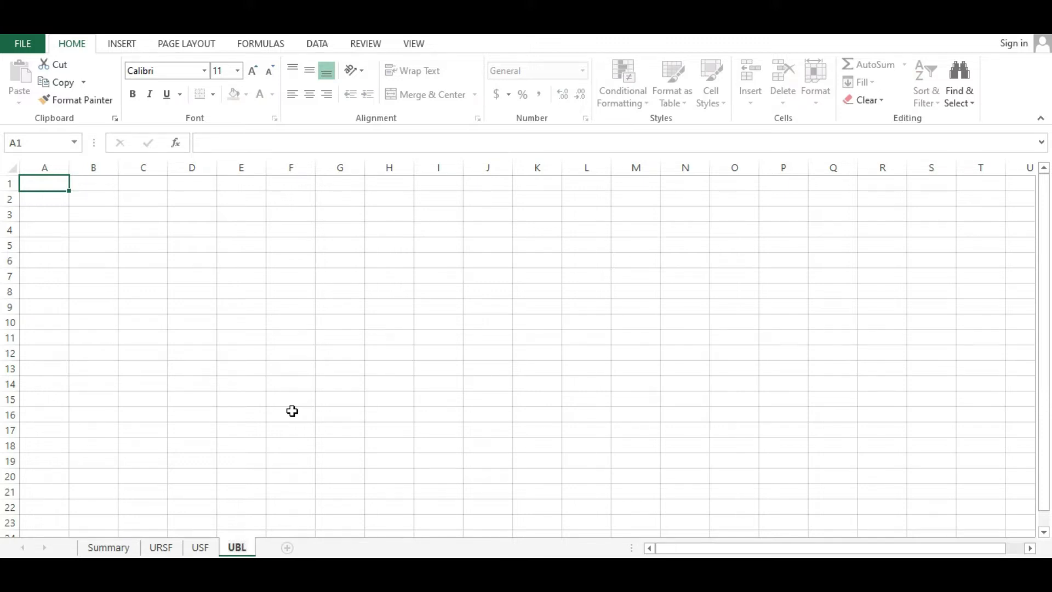
pyautogui.press('BackSpace')
pyautogui.press('BackSpace')
pyautogui.write('LPF')
pyautogui.press('Return')
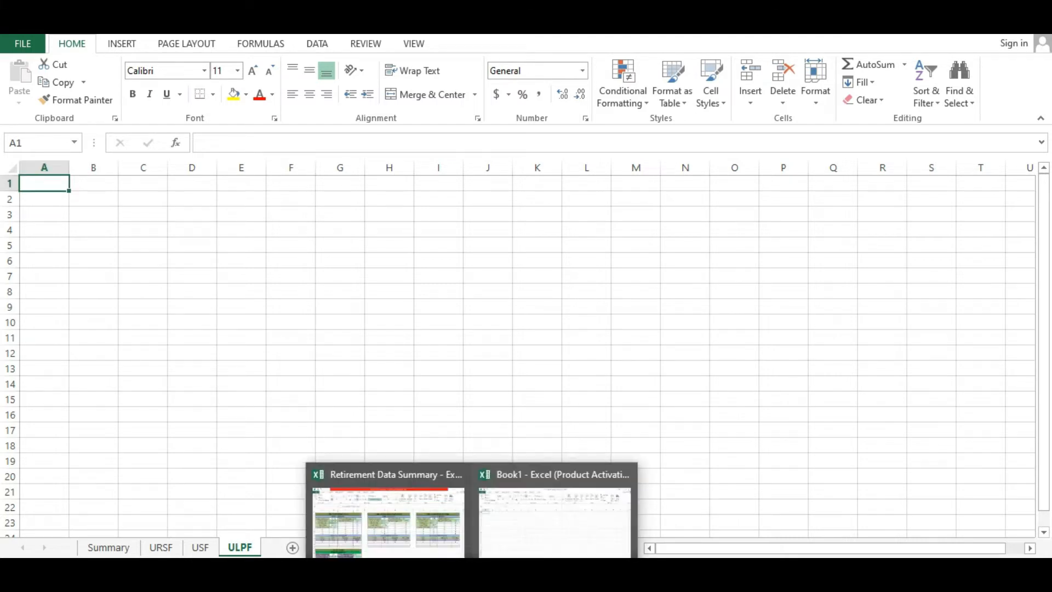
# - Check the price sheet names in the Retirement Data Summary workbook, and add a sheet named URSF Unit Price to Book1
pyautogui.click(396, 534)
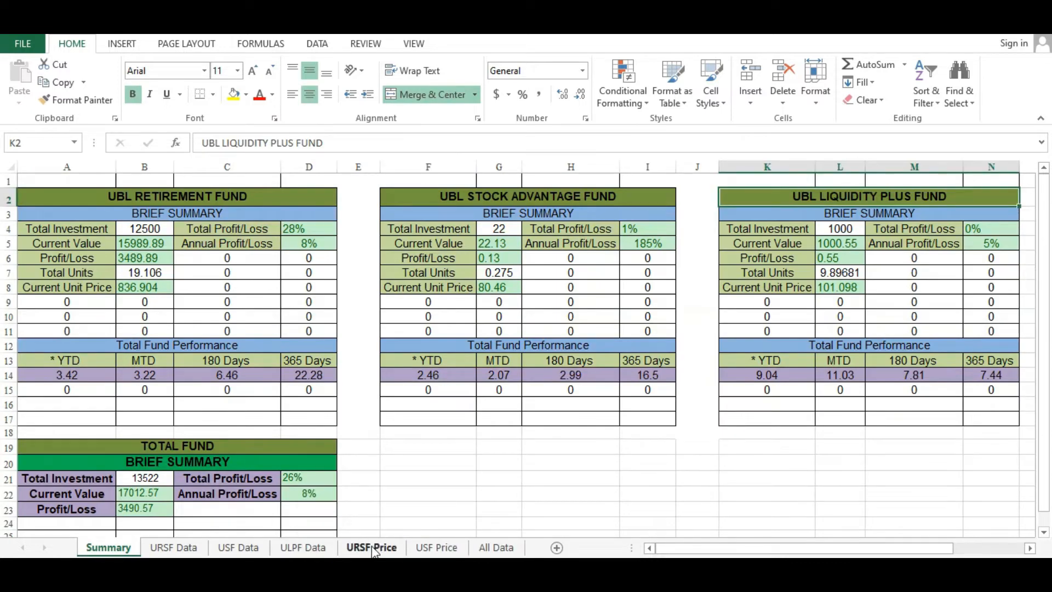
pyautogui.moveTo(472, 572)
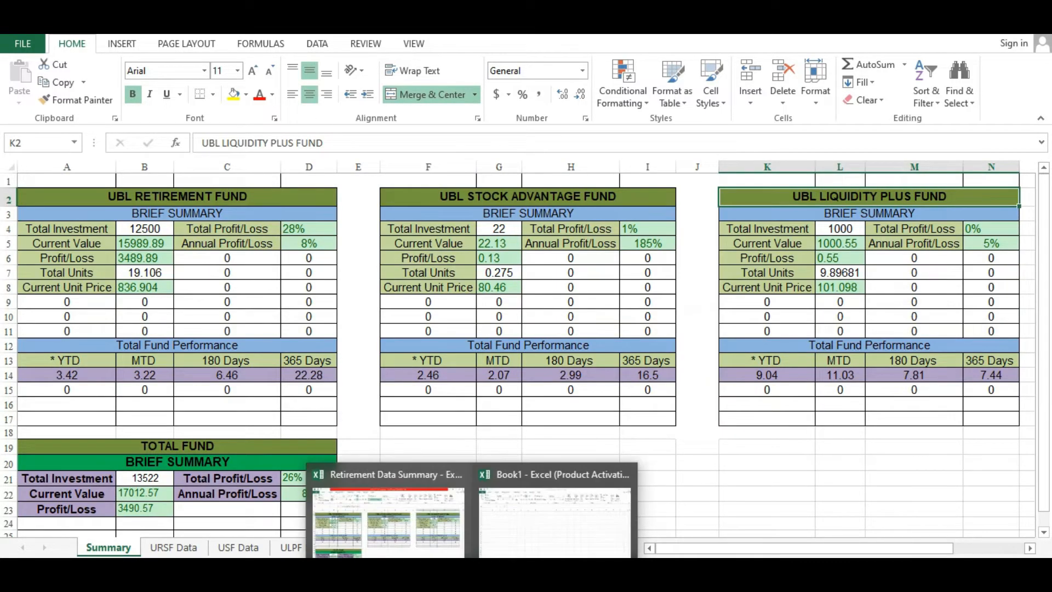
pyautogui.click(565, 504)
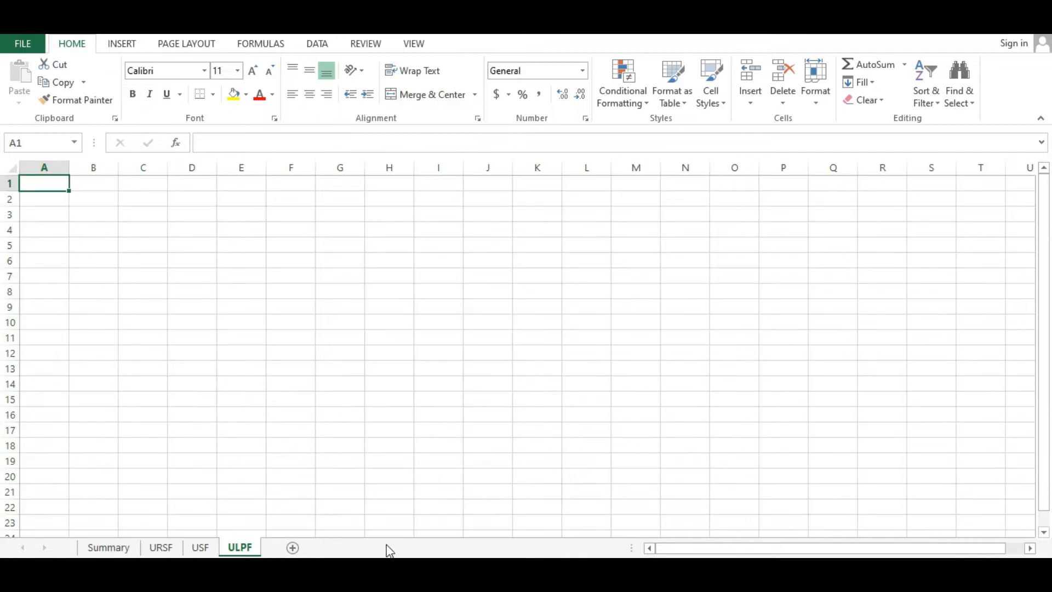
pyautogui.click(293, 547)
pyautogui.rightClick(294, 548)
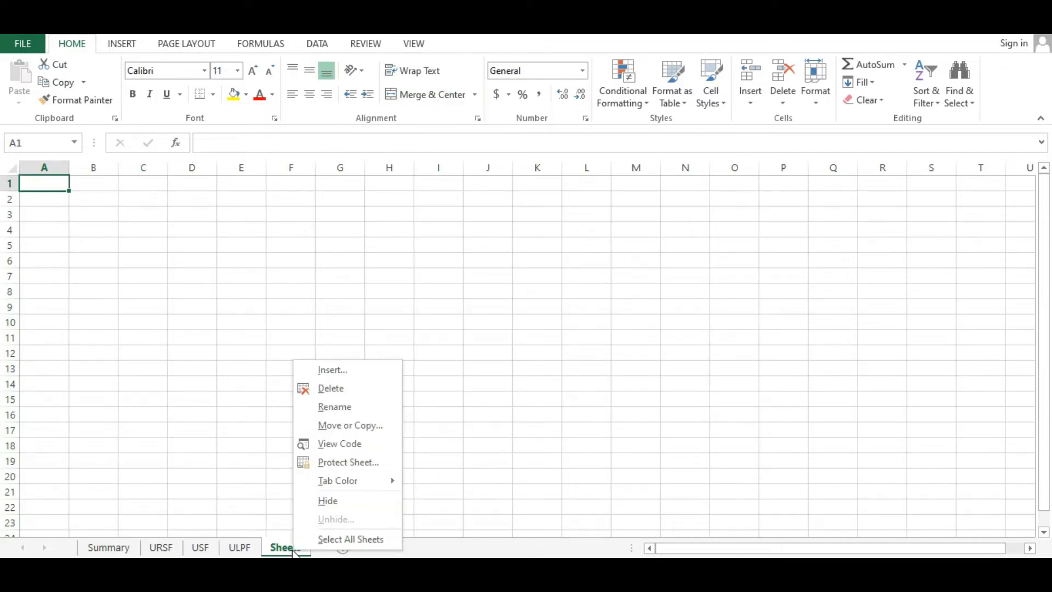
pyautogui.click(344, 408)
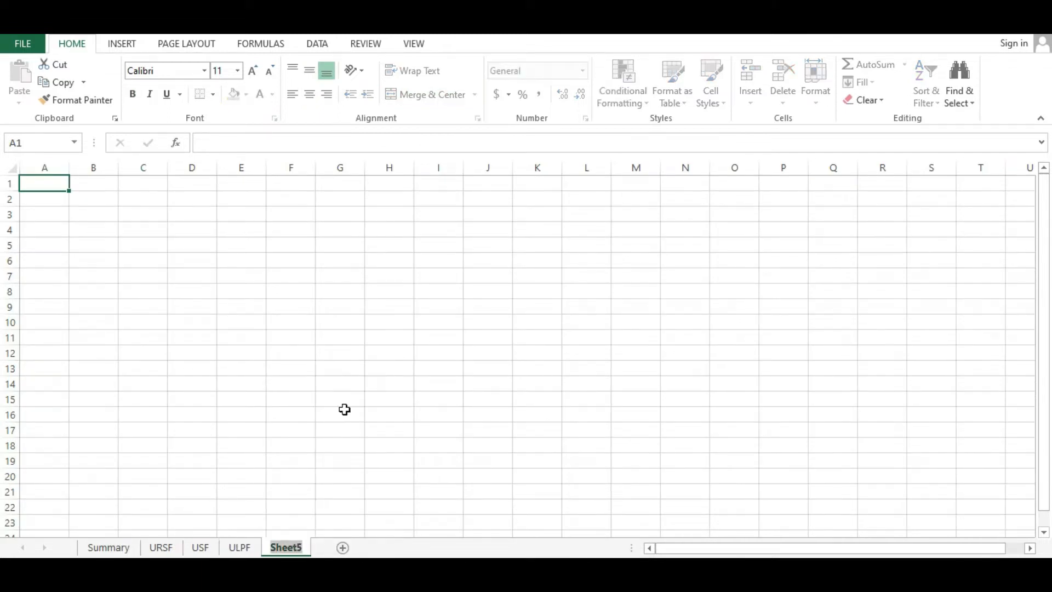
pyautogui.write('URSF')
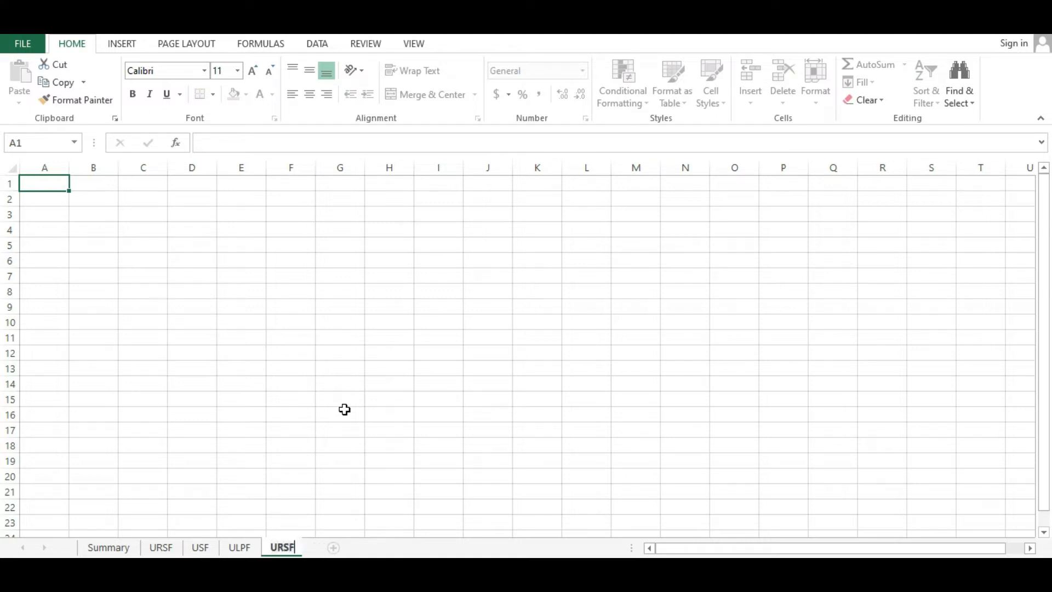
pyautogui.write(' Unit Price')
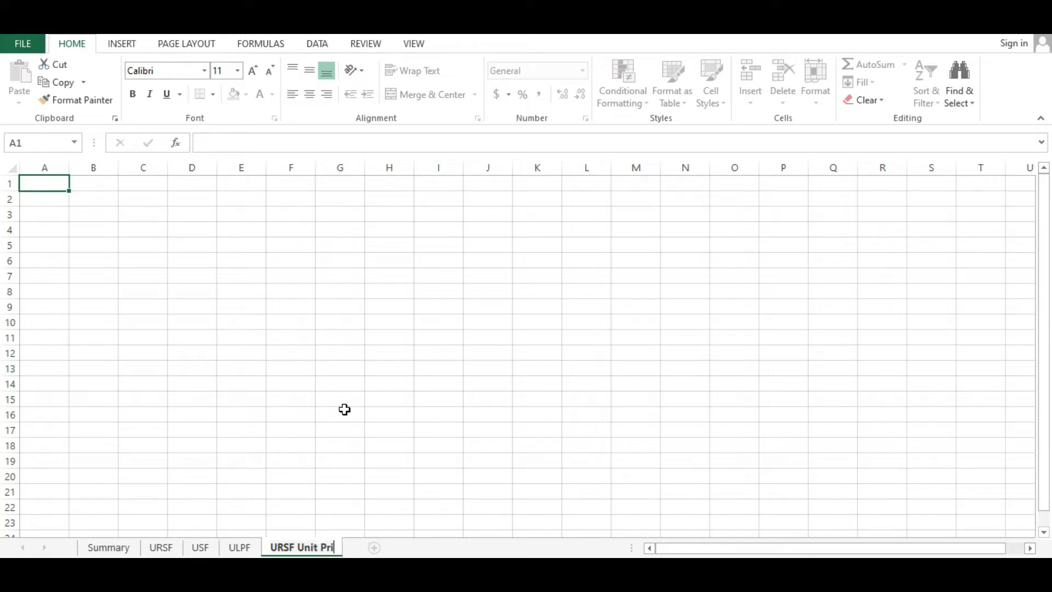
pyautogui.press('Return')
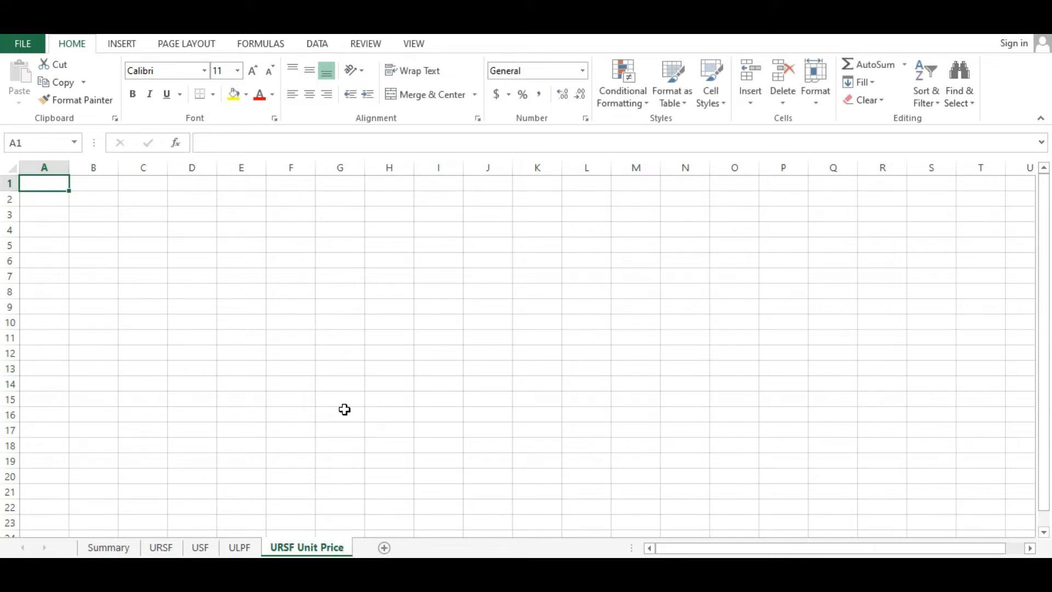
# - Add a new sheet after URSF Unit Price and enter USF Unit Price in its cell A1
pyautogui.click(384, 548)
pyautogui.write('US')
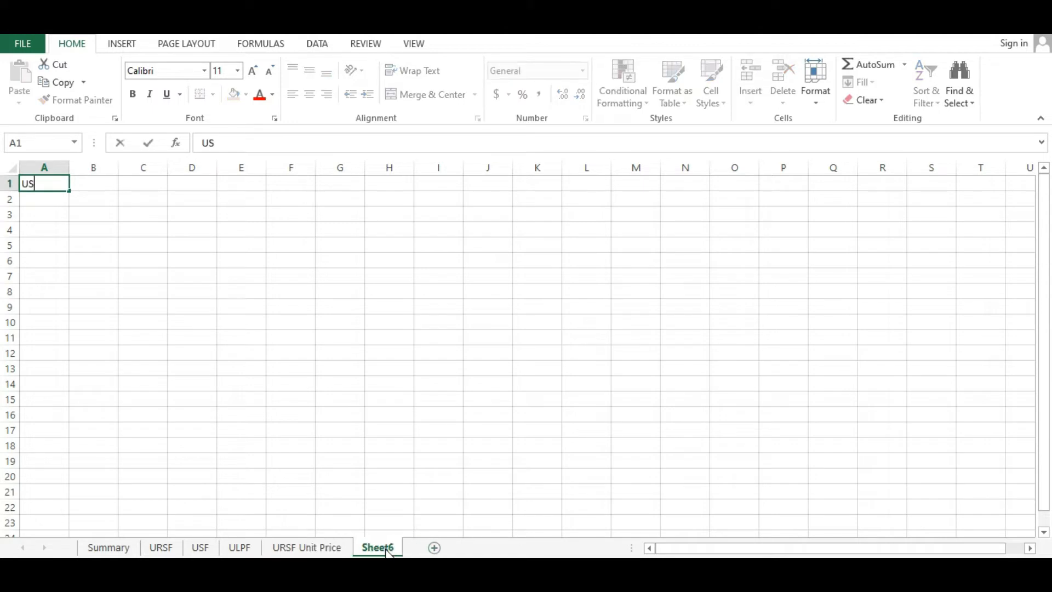
pyautogui.write('F Unit Price')
pyautogui.press('Return')
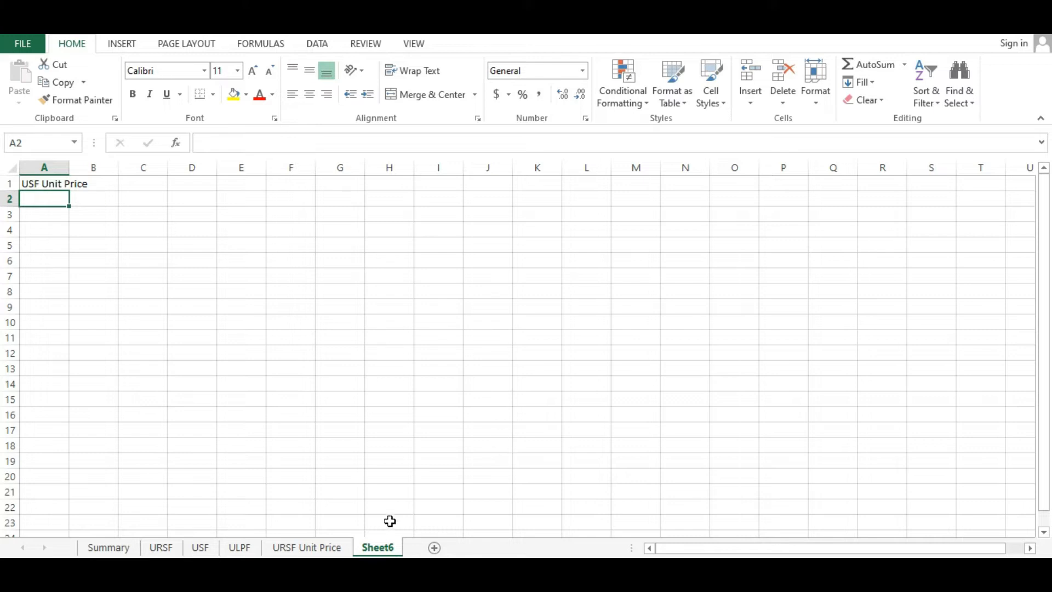
# - Rename Sheet6 as USF Unit Price and clear the text from its cell A1
pyautogui.rightClick(386, 548)
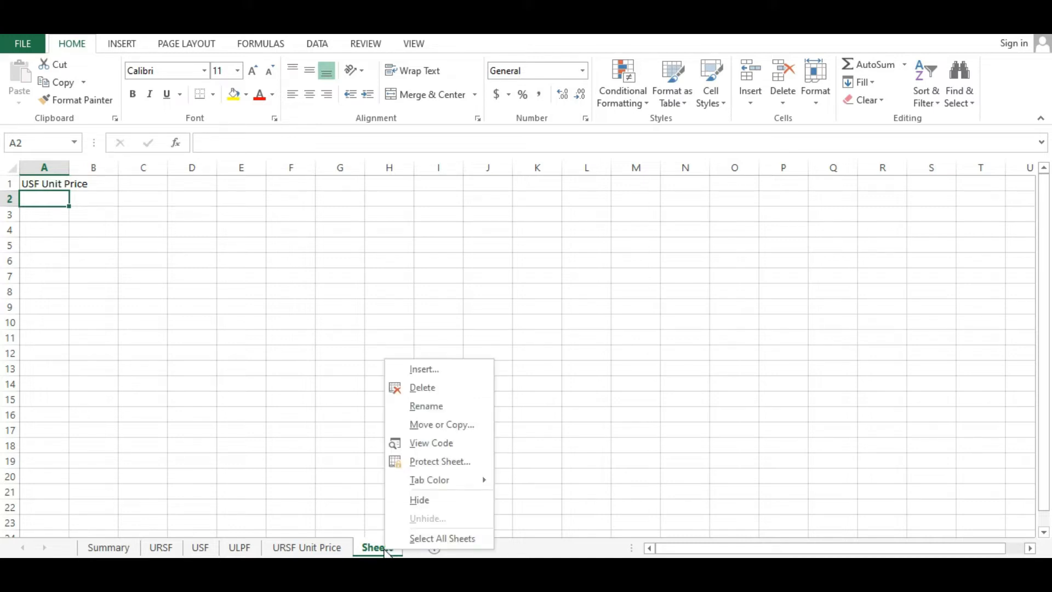
pyautogui.click(425, 406)
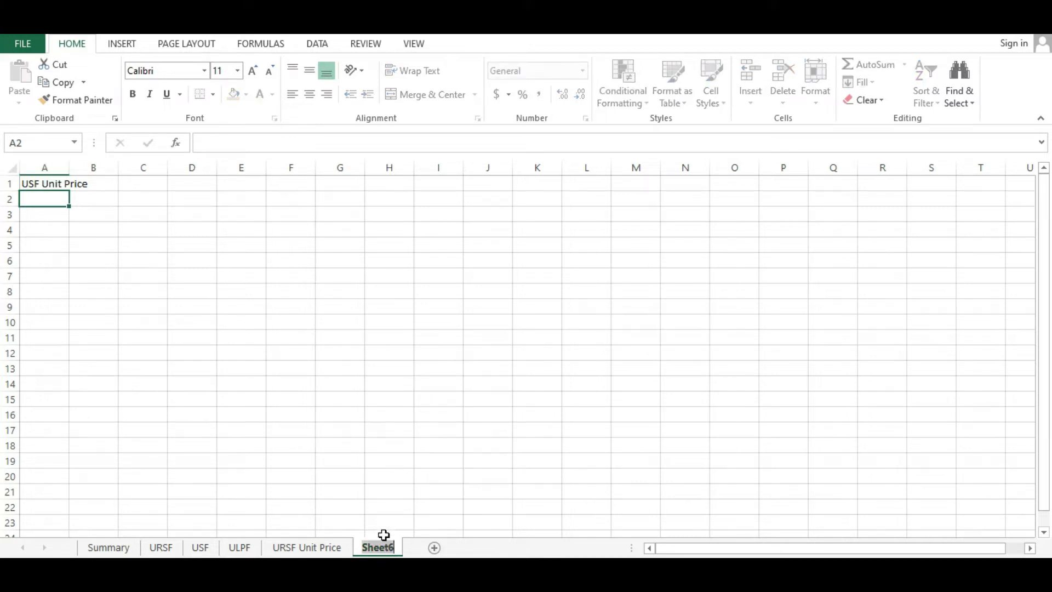
pyautogui.write('USF Unit Price')
pyautogui.press('Return')
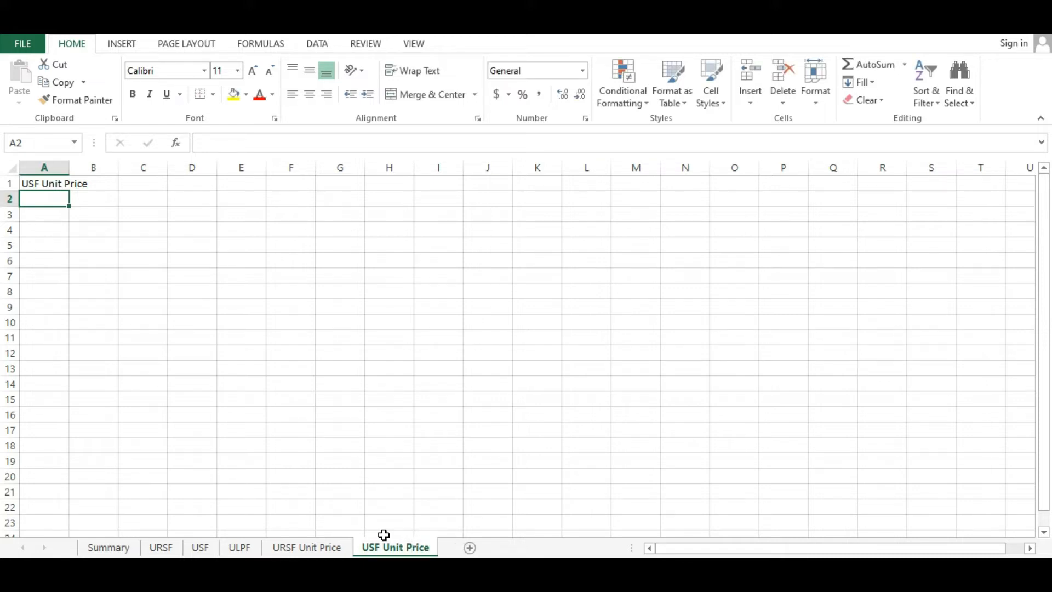
pyautogui.click(48, 184)
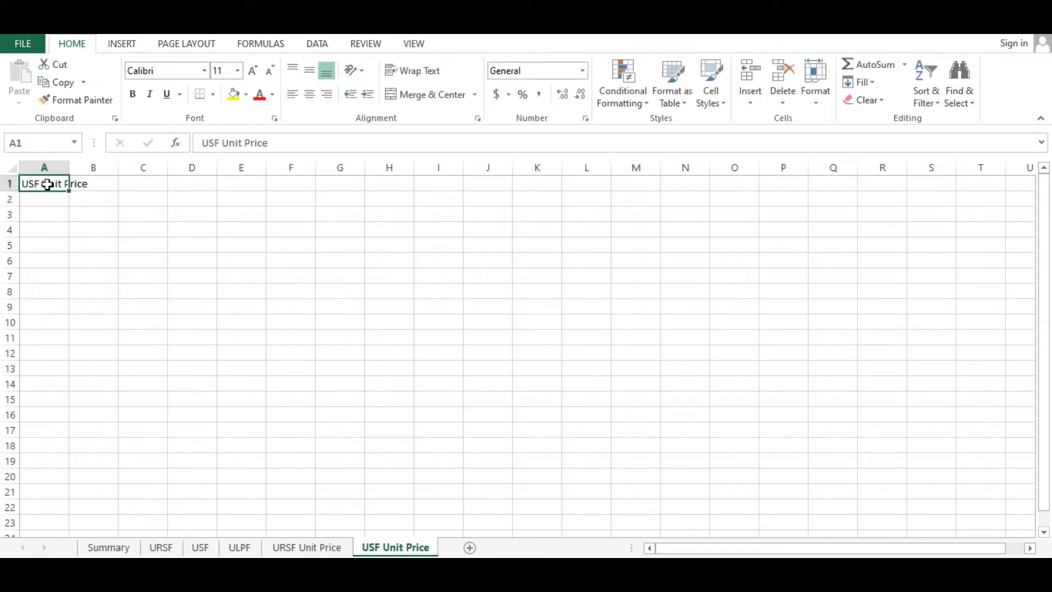
pyautogui.press('Delete')
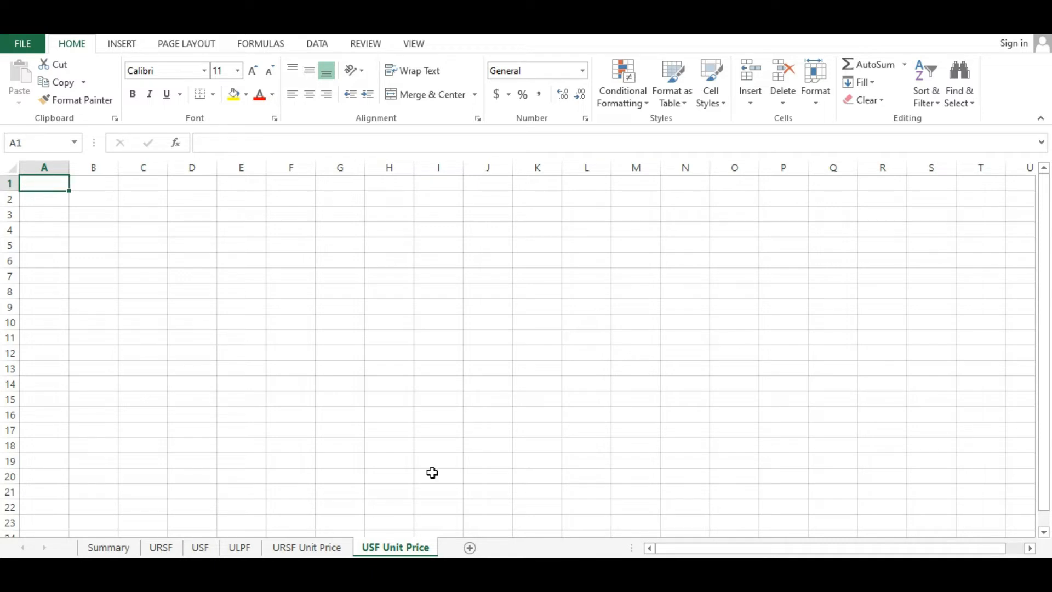
# - Check the last sheet name in the Retirement Data Summary workbook, and add a sheet named All Data to Book1
pyautogui.moveTo(511, 549)
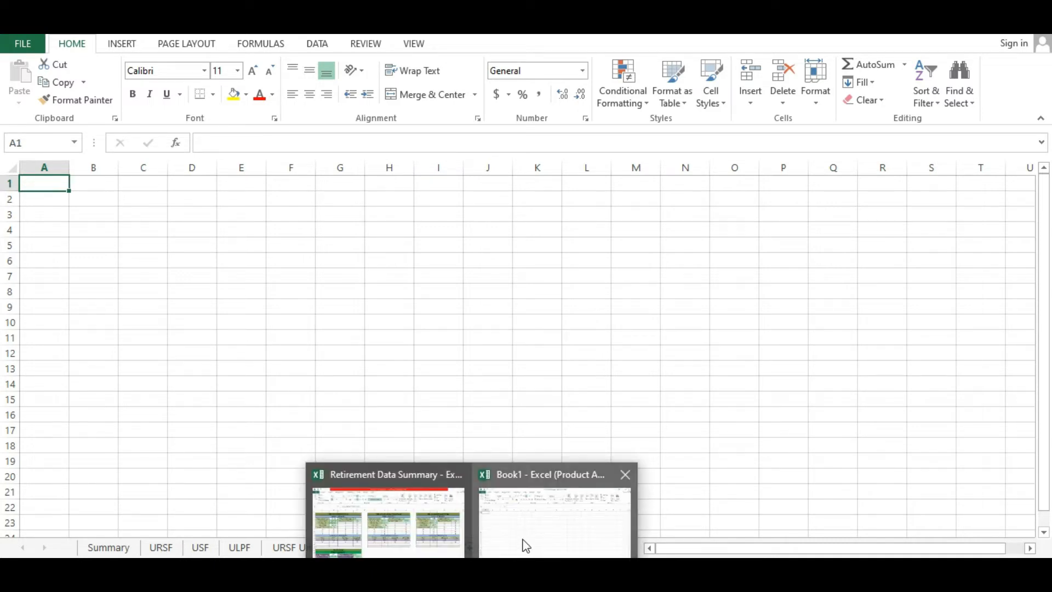
pyautogui.click(393, 524)
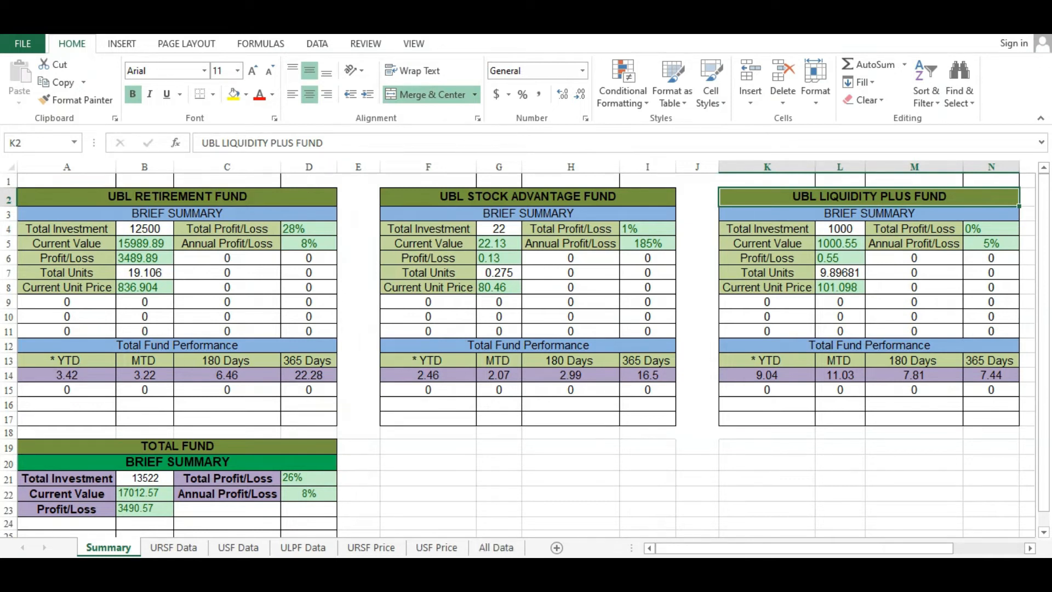
pyautogui.click(529, 521)
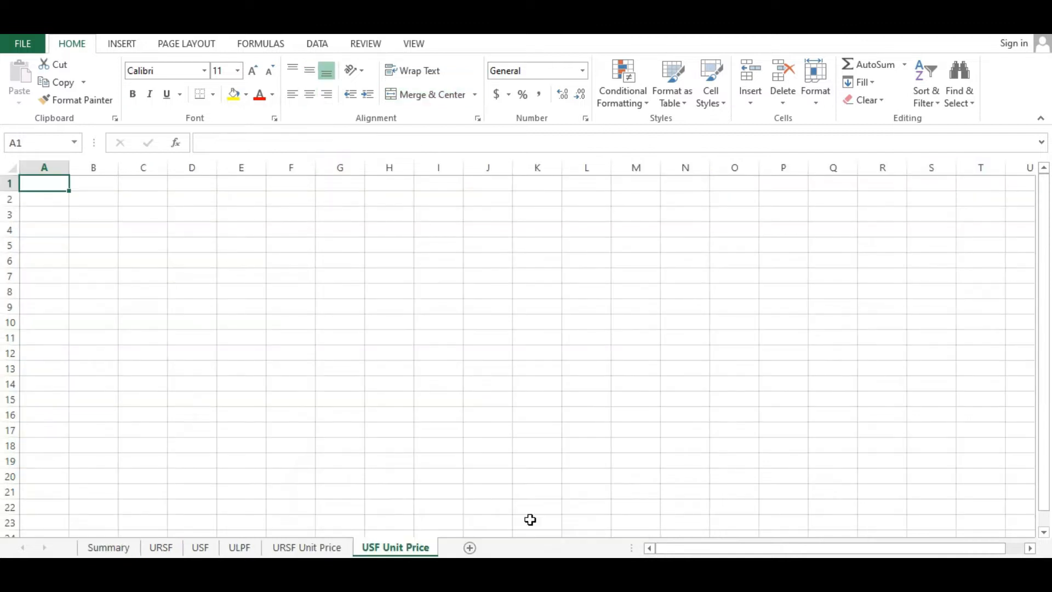
pyautogui.click(469, 548)
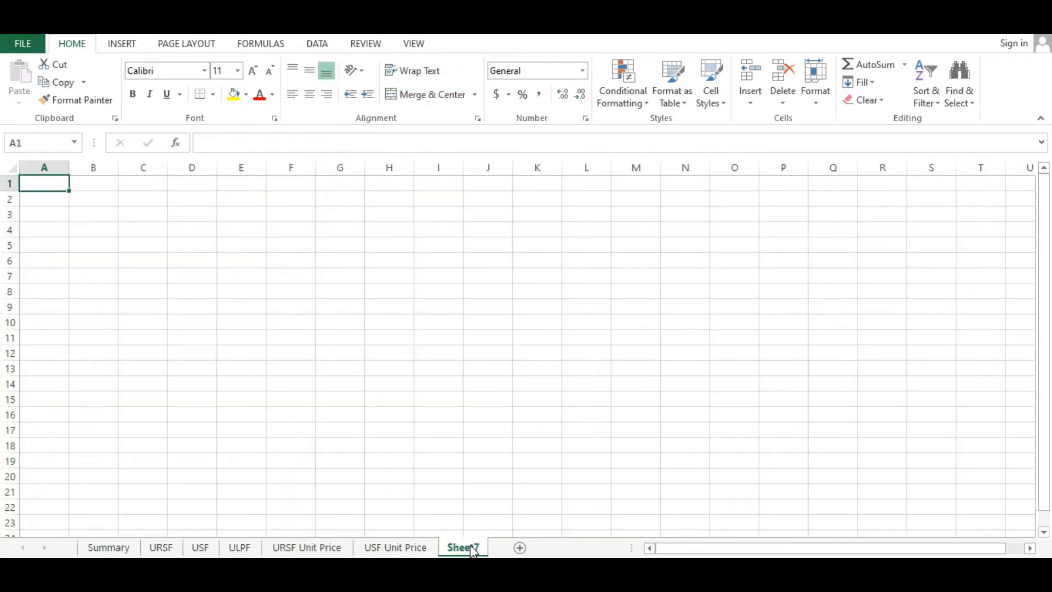
pyautogui.rightClick(472, 548)
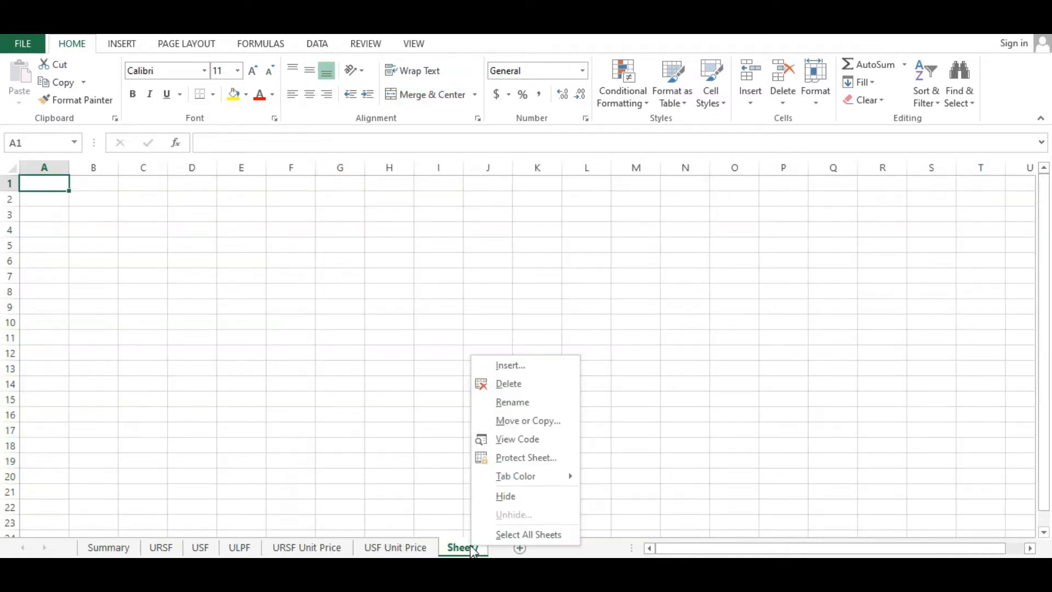
pyautogui.click(521, 404)
pyautogui.write('All')
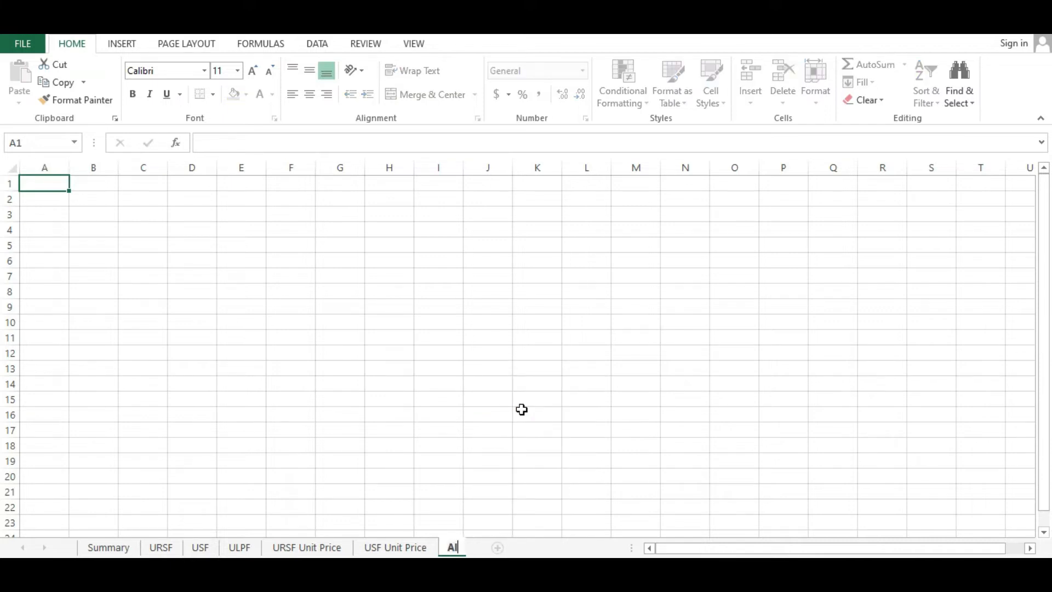
pyautogui.write(' Data')
pyautogui.press('Return')
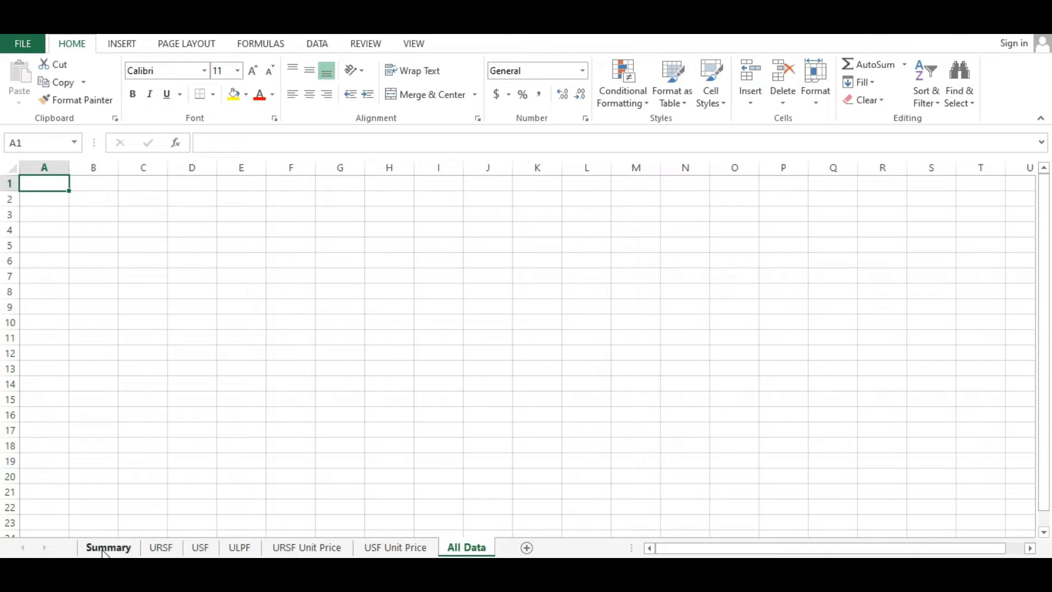
# - Copy the investment table A2:G17 from the URSF Data sheet of Retirement Data Summary to cell A2 of Book1's URSF sheet
pyautogui.click(162, 549)
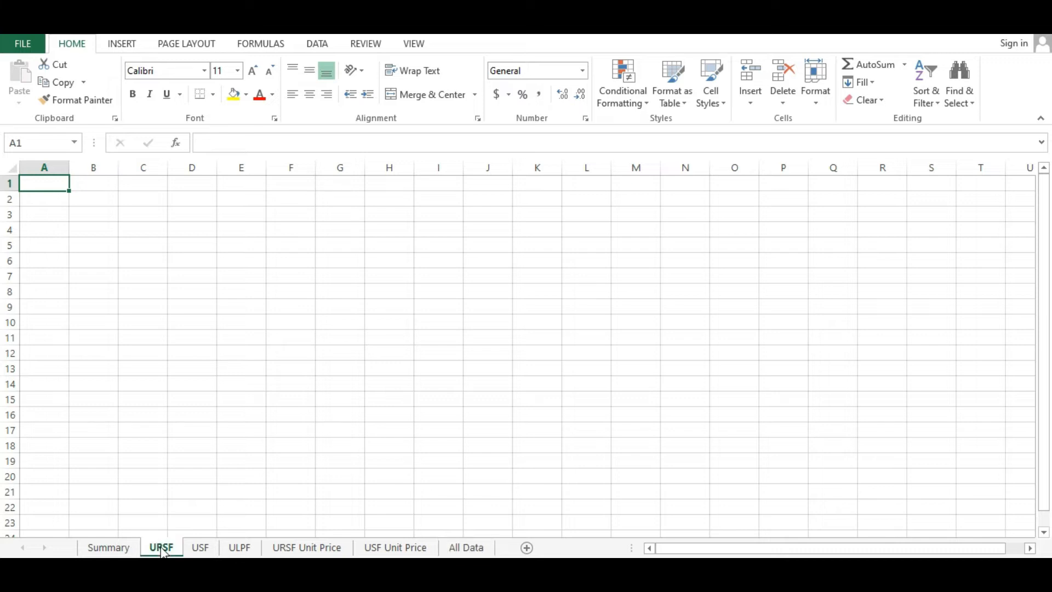
pyautogui.moveTo(471, 575)
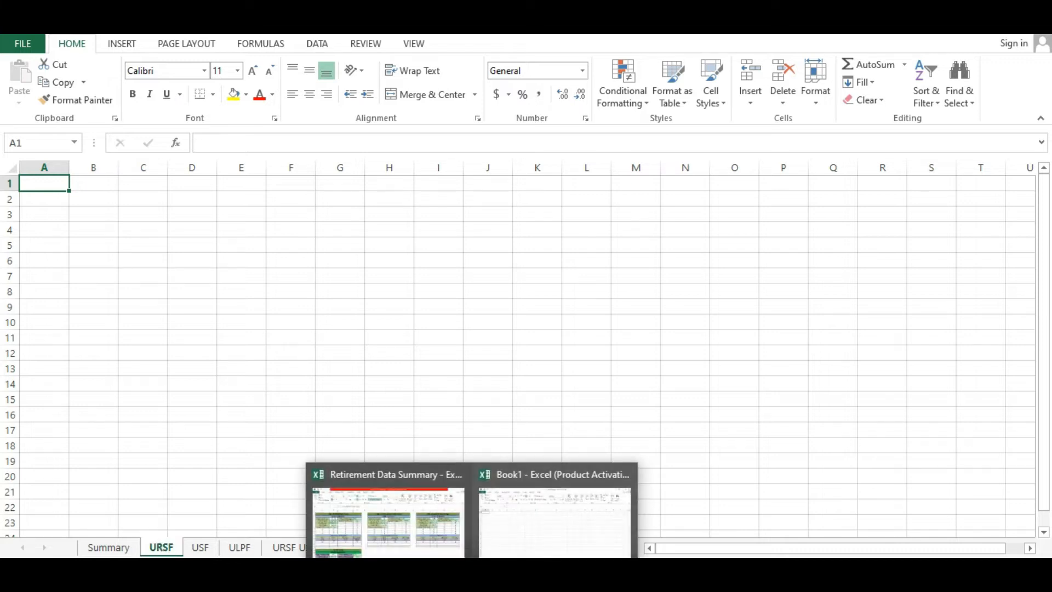
pyautogui.click(399, 517)
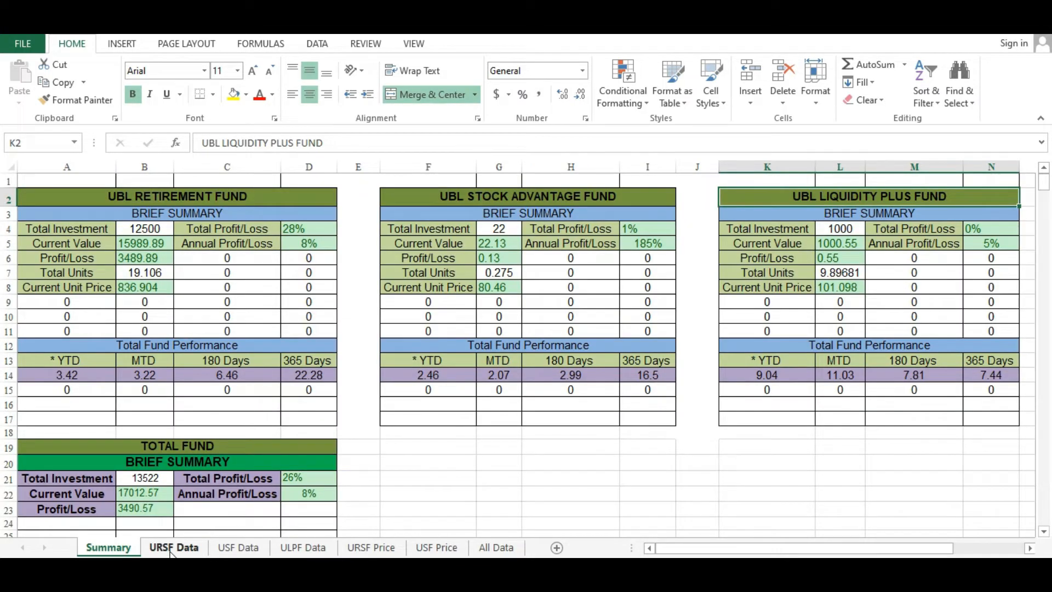
pyautogui.click(173, 550)
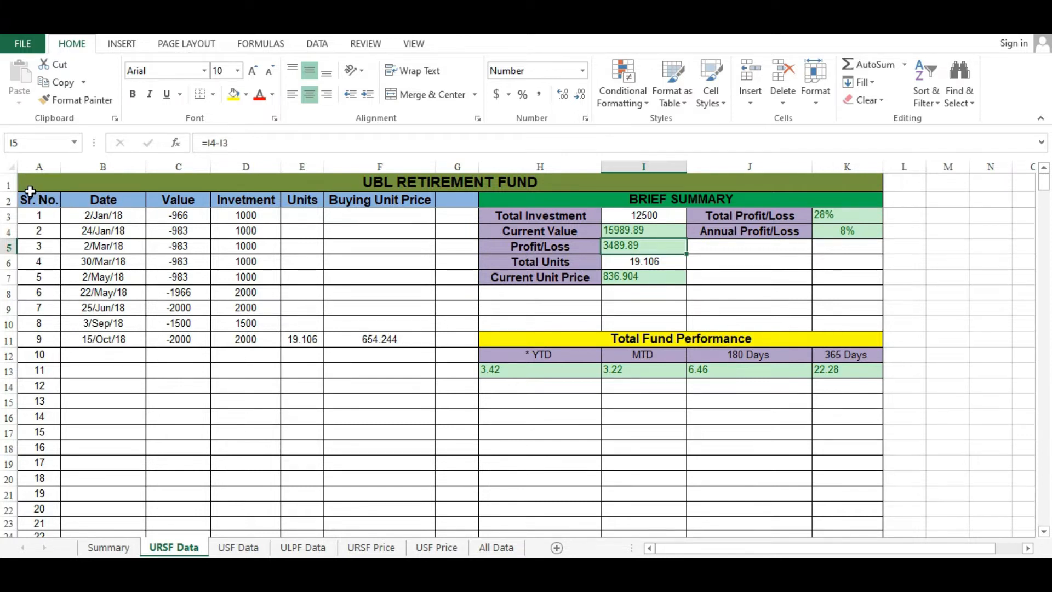
pyautogui.moveTo(31, 193); pyautogui.dragTo(444, 430)
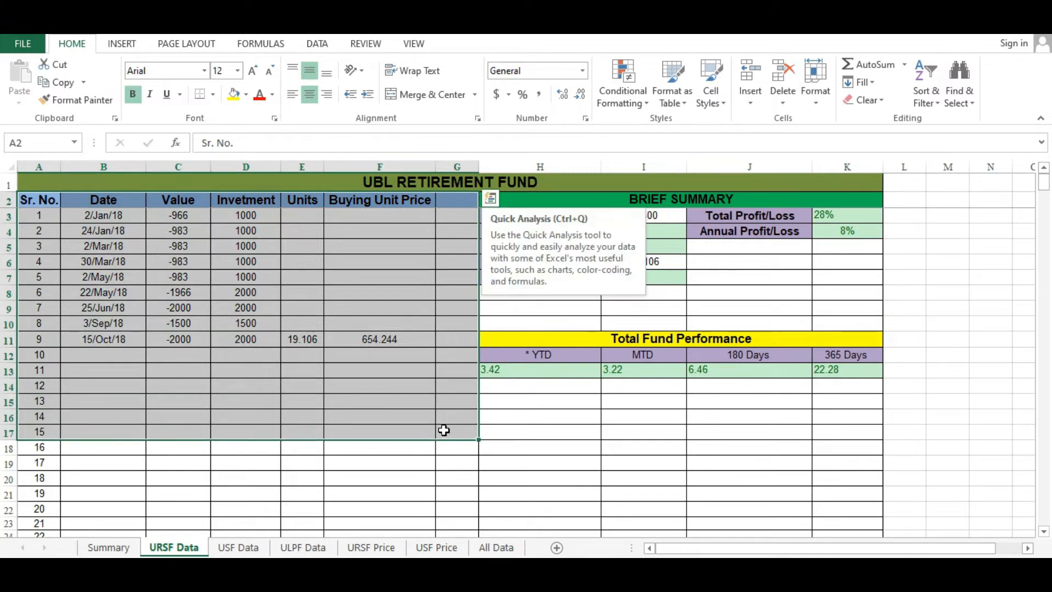
pyautogui.hotkey('ctrl', 'c')
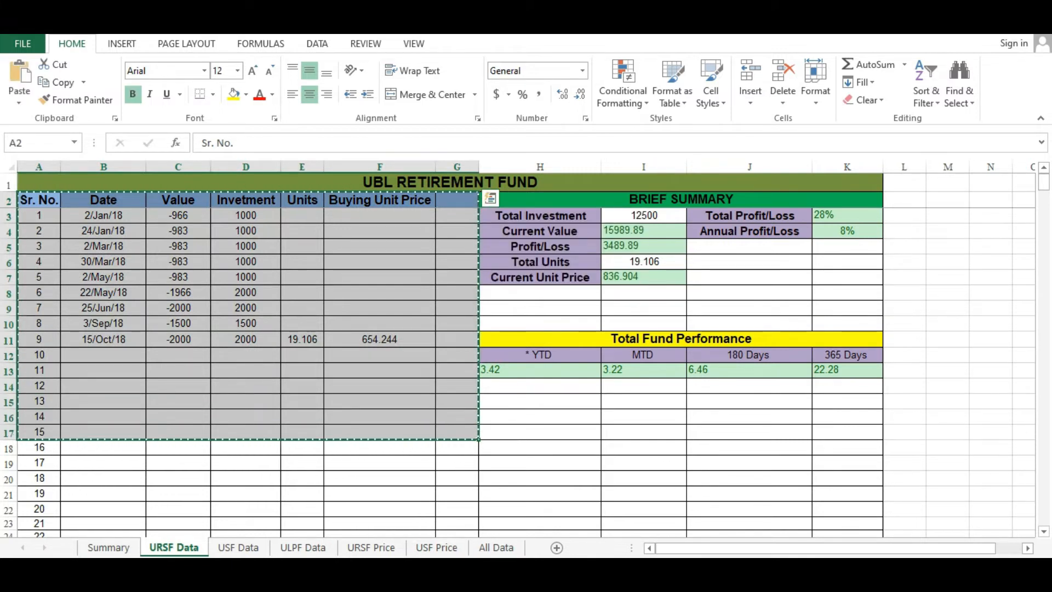
pyautogui.moveTo(471, 575)
pyautogui.click(542, 534)
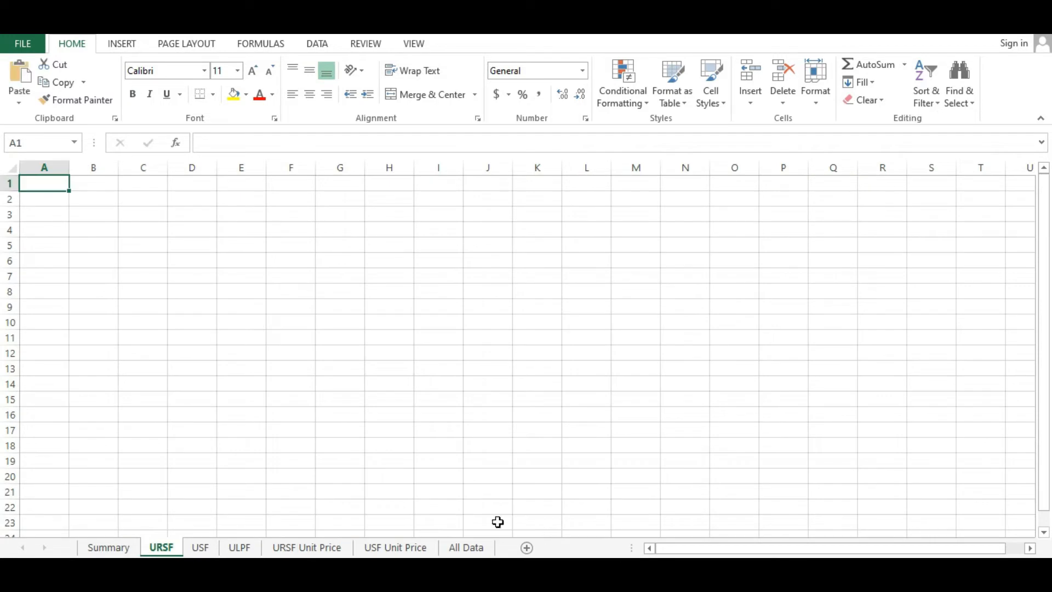
pyautogui.click(48, 203)
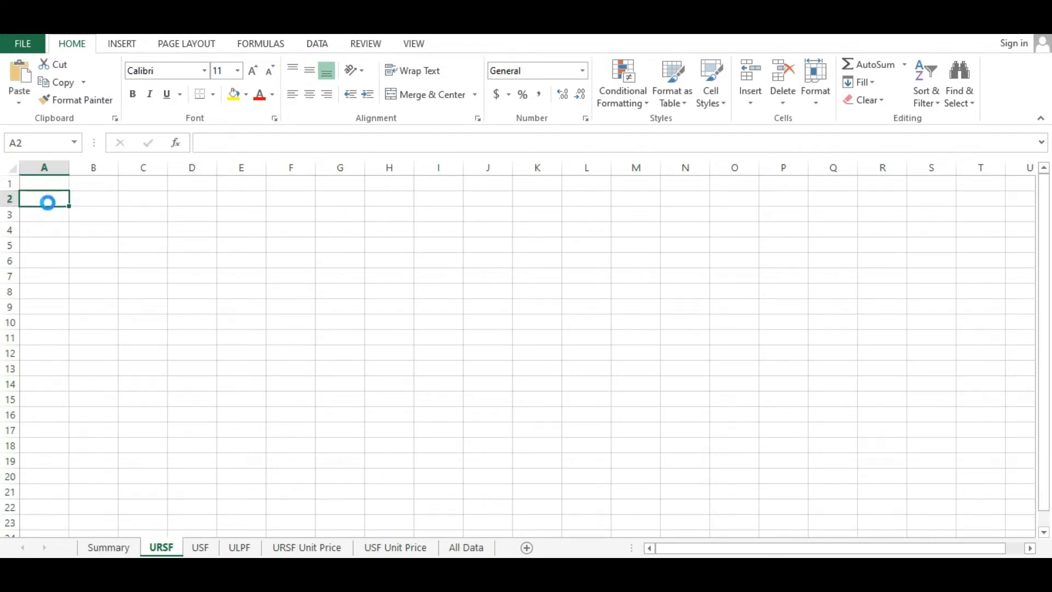
pyautogui.hotkey('ctrl', 'v')
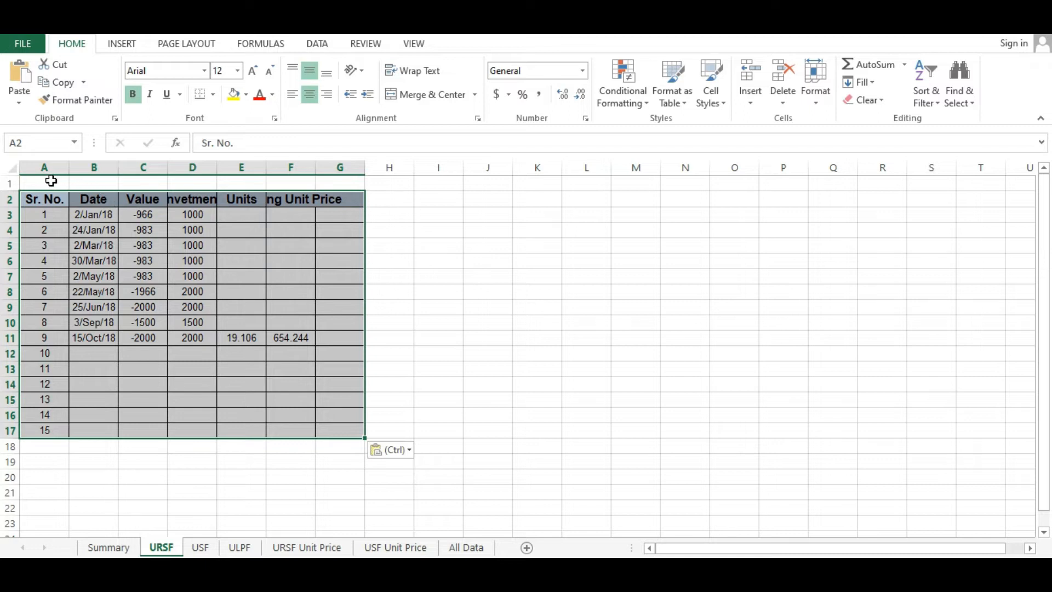
# - Enter the title UBL RETIREMENT DATA in cell A1 above the pasted investment table
pyautogui.click(51, 181)
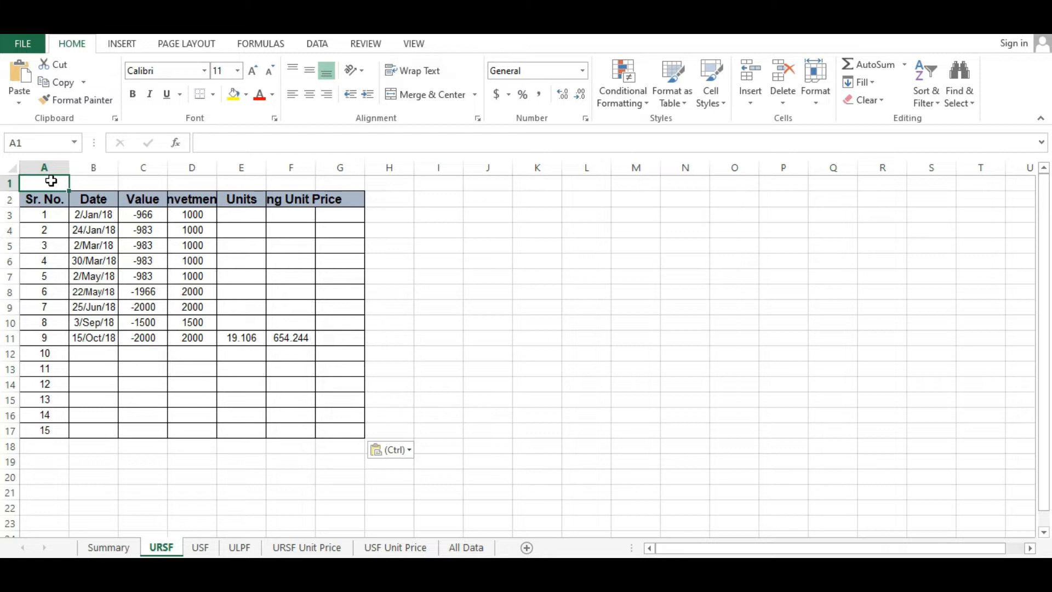
pyautogui.write('UB')
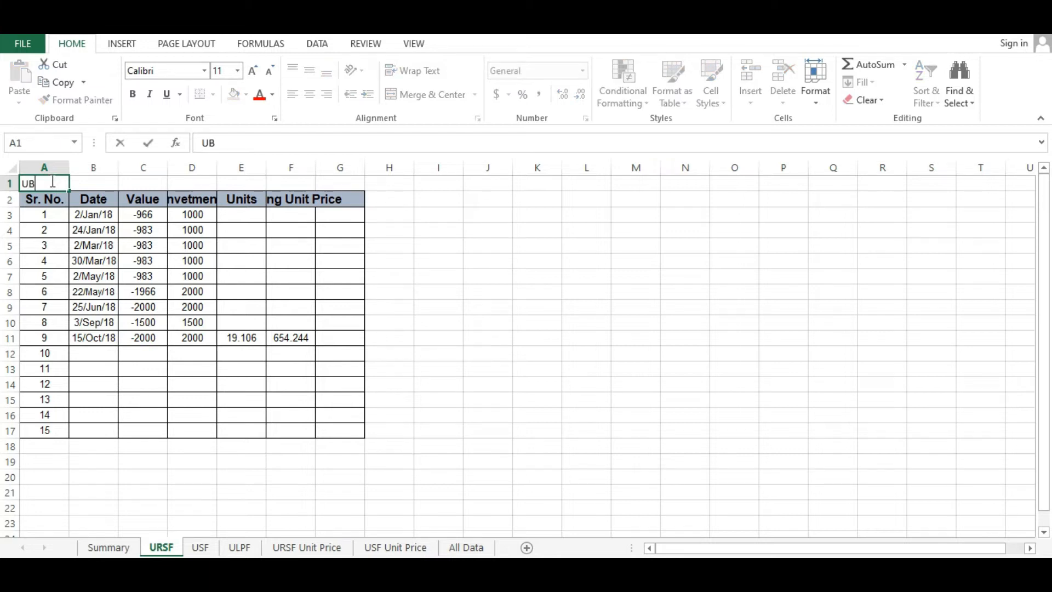
pyautogui.write('L RETIREMENT')
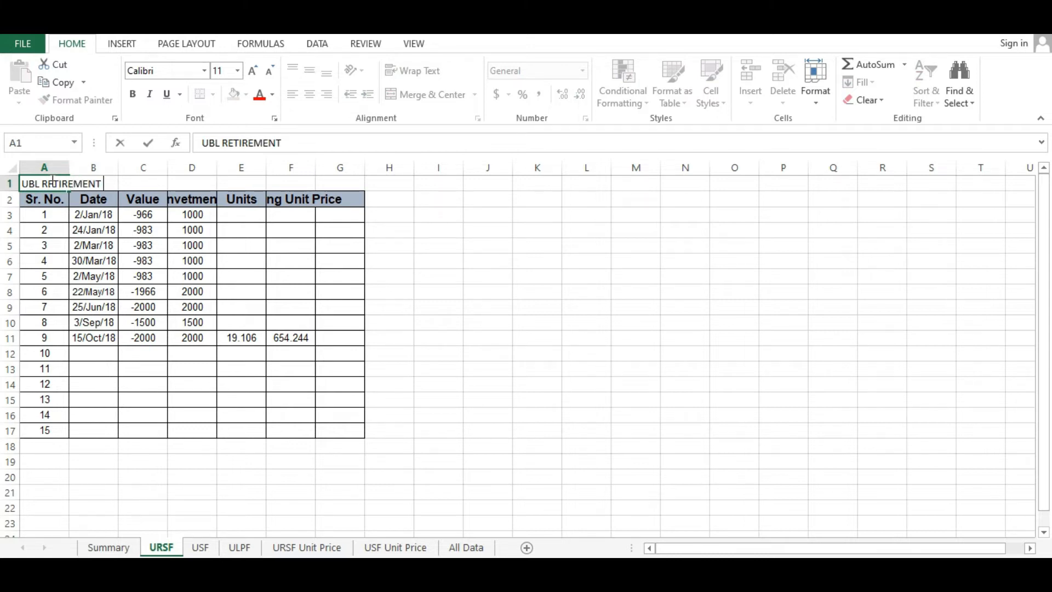
pyautogui.write(' Data')
pyautogui.press('BackSpace')
pyautogui.press('BackSpace')
pyautogui.press('BackSpace')
pyautogui.press('BackSpace')
pyautogui.write('DATA')
pyautogui.press('Return')
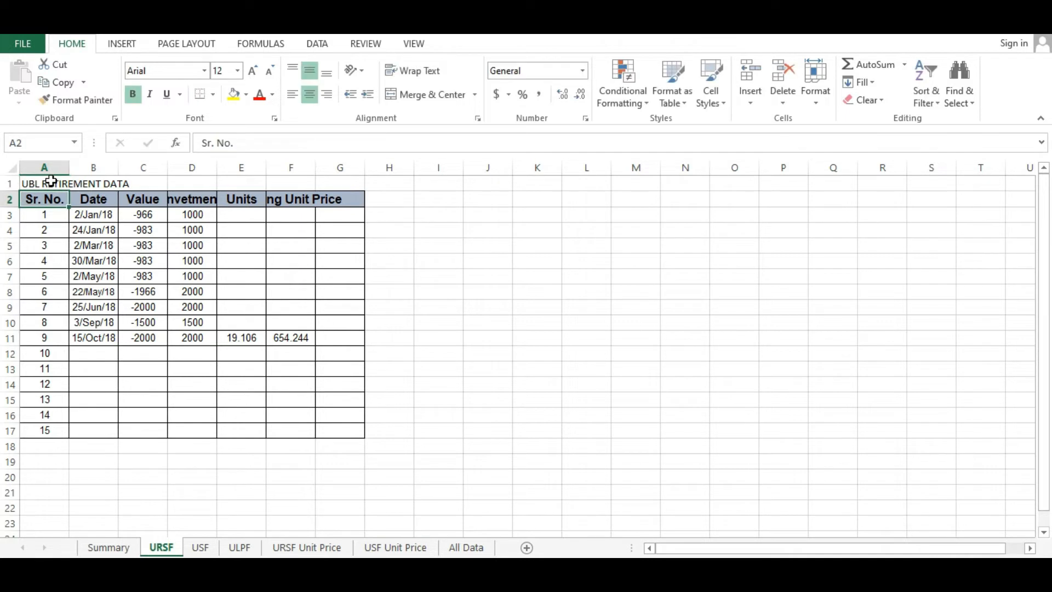
# - Check the sheet title in the Retirement Data Summary workbook, and change cell A1 of Book1's URSF sheet to UBL RETIREMENT FUND
pyautogui.click(34, 183)
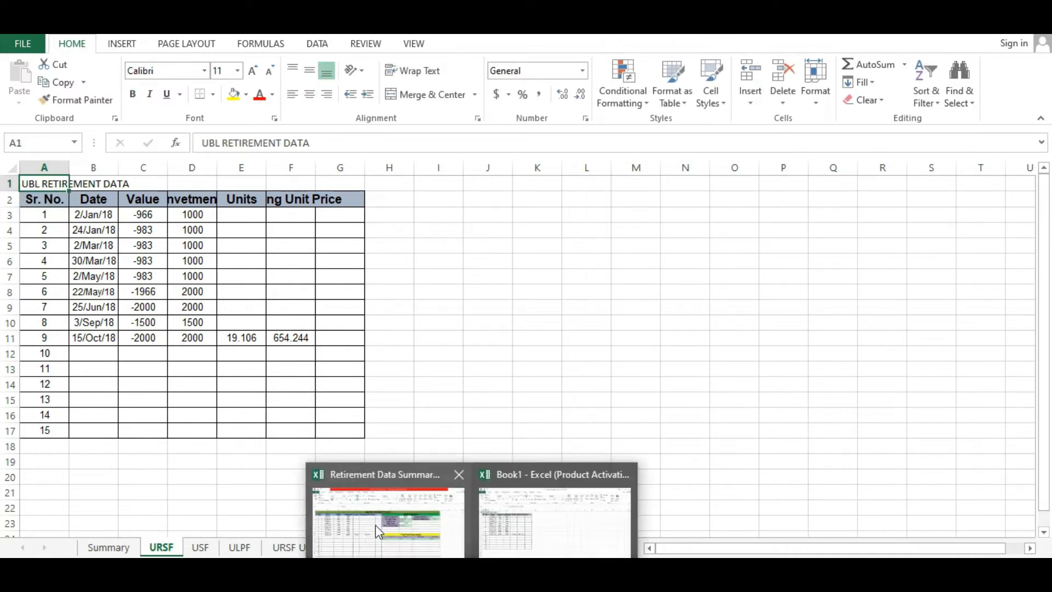
pyautogui.click(370, 521)
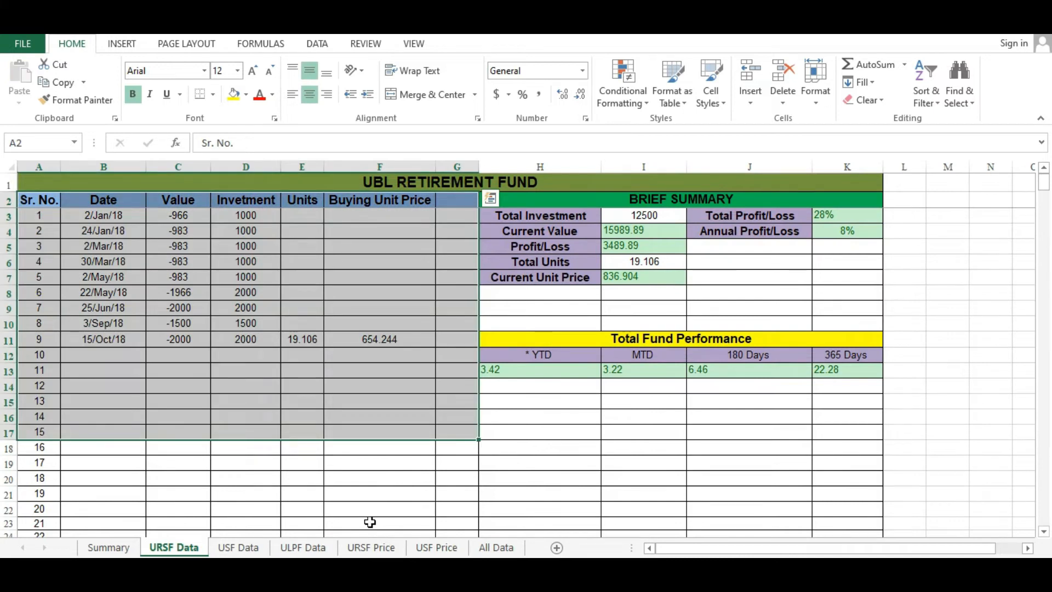
pyautogui.moveTo(472, 579)
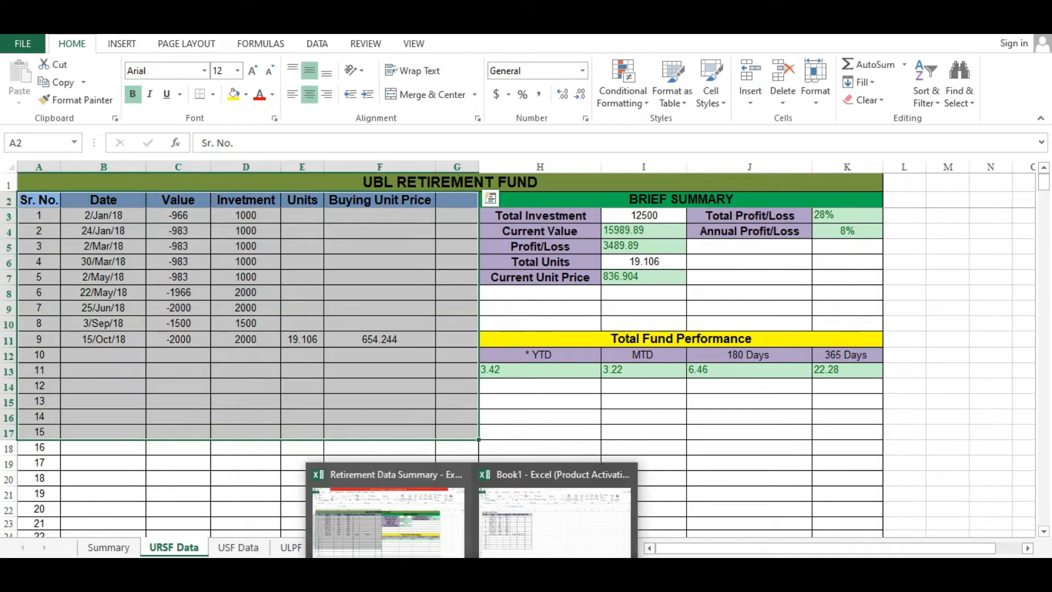
pyautogui.click(554, 515)
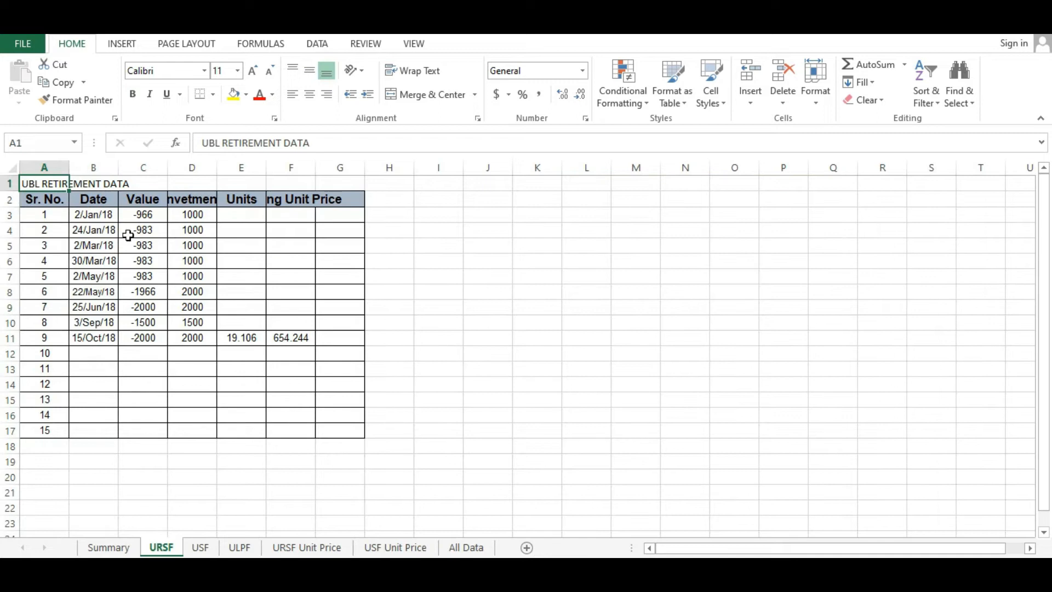
pyautogui.doubleClick(106, 189)
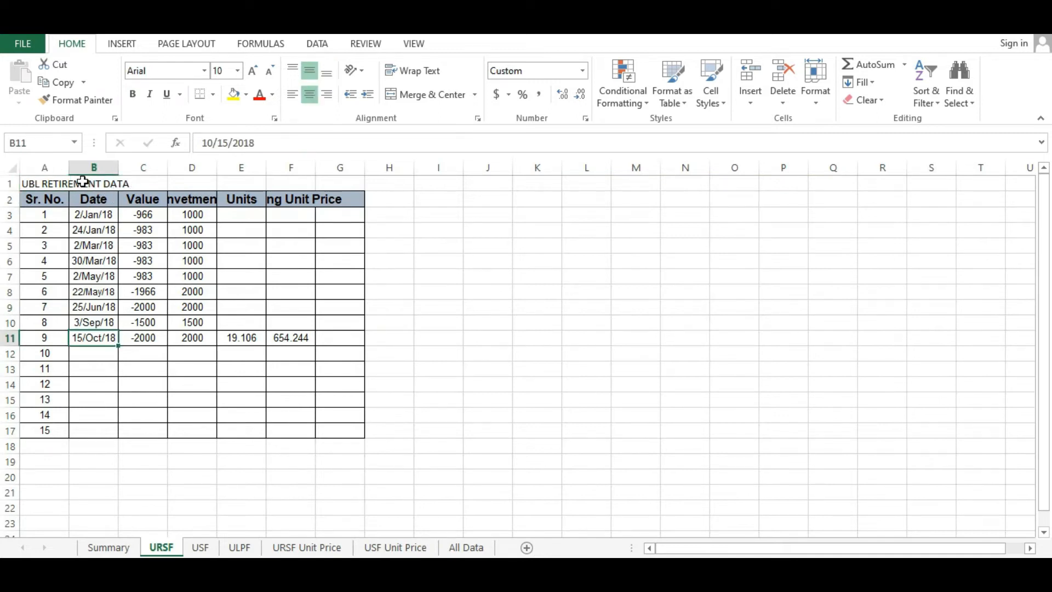
pyautogui.click(54, 179)
pyautogui.doubleClick(54, 180)
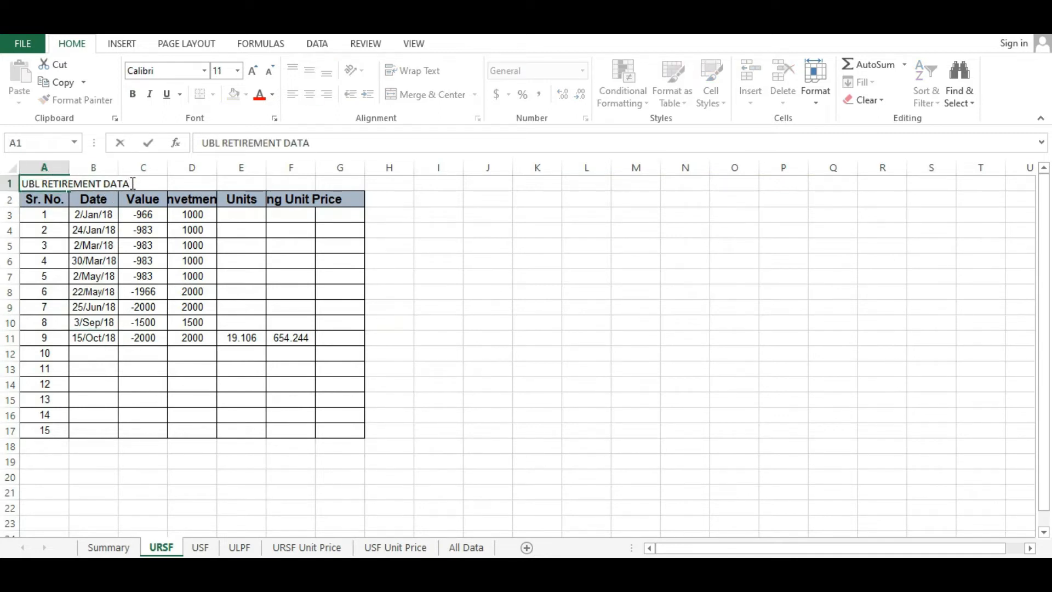
pyautogui.press('BackSpace')
pyautogui.press('BackSpace')
pyautogui.press('BackSpace')
pyautogui.press('BackSpace')
pyautogui.write('FUND')
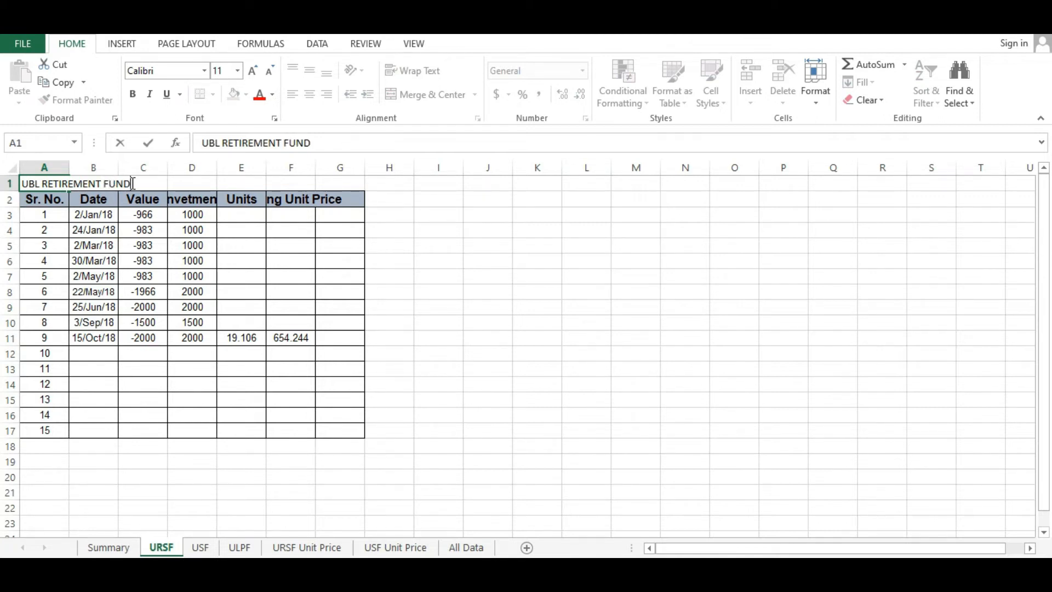
pyautogui.press('Return')
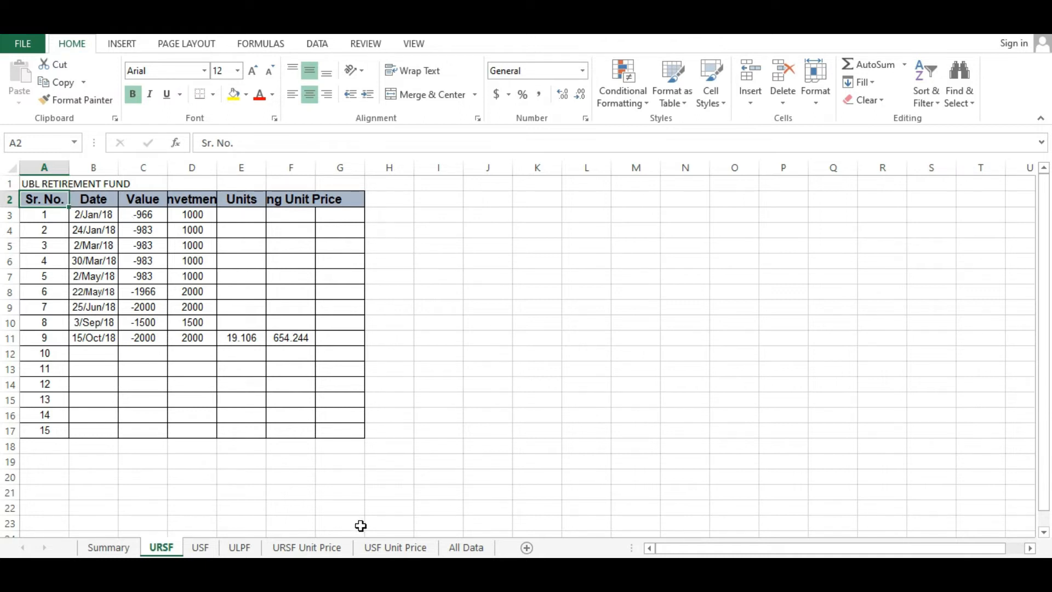
# - Copy the Brief Summary and Total Fund Performance block H2:K14 from Retirement Data Summary to cell H2 of Book1's URSF sheet
pyautogui.click(395, 526)
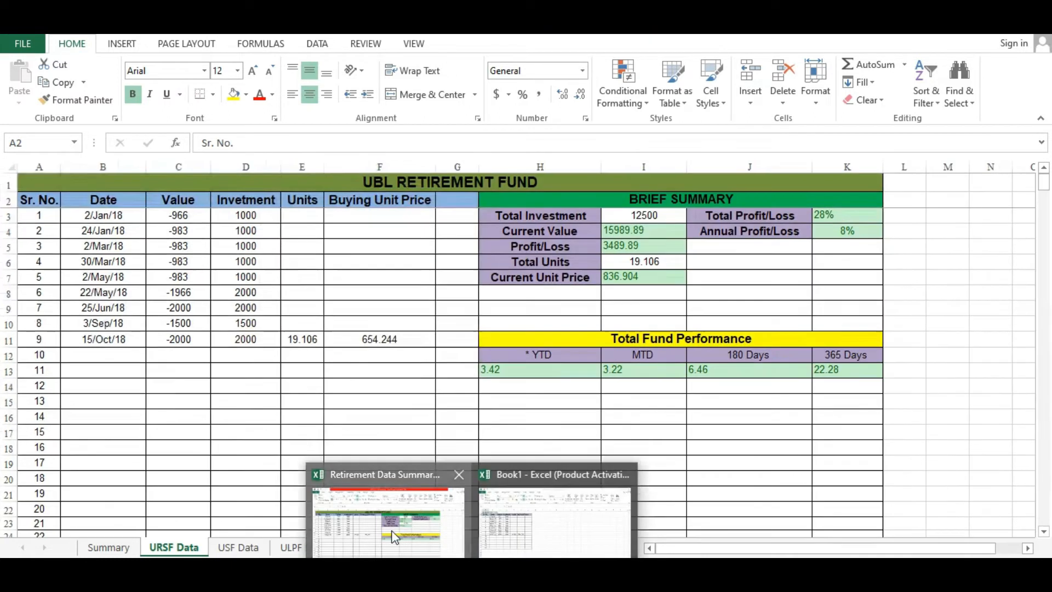
pyautogui.moveTo(537, 201); pyautogui.dragTo(602, 392)
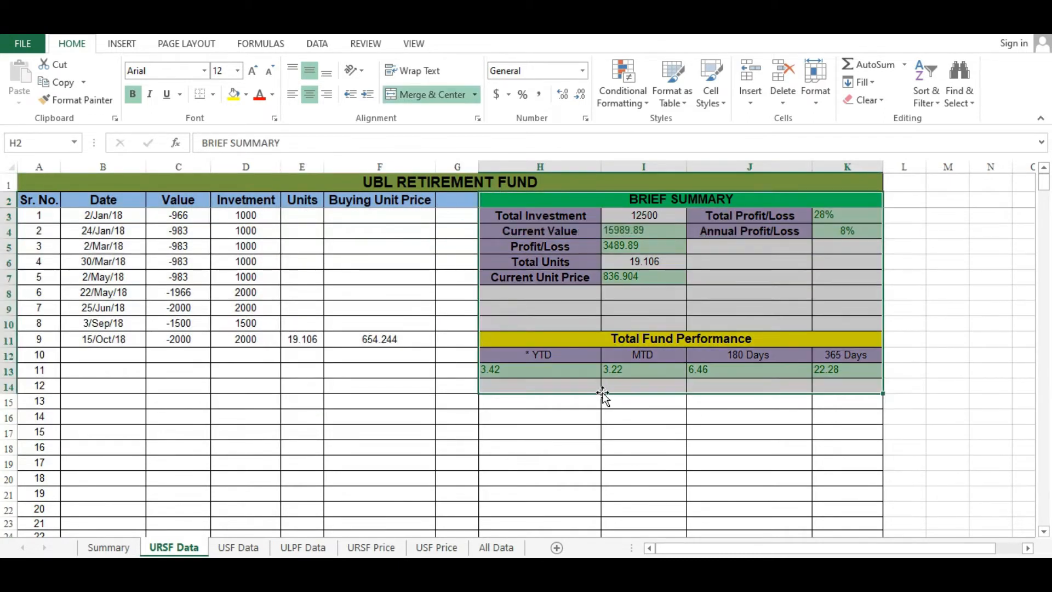
pyautogui.hotkey('ctrl', 'c')
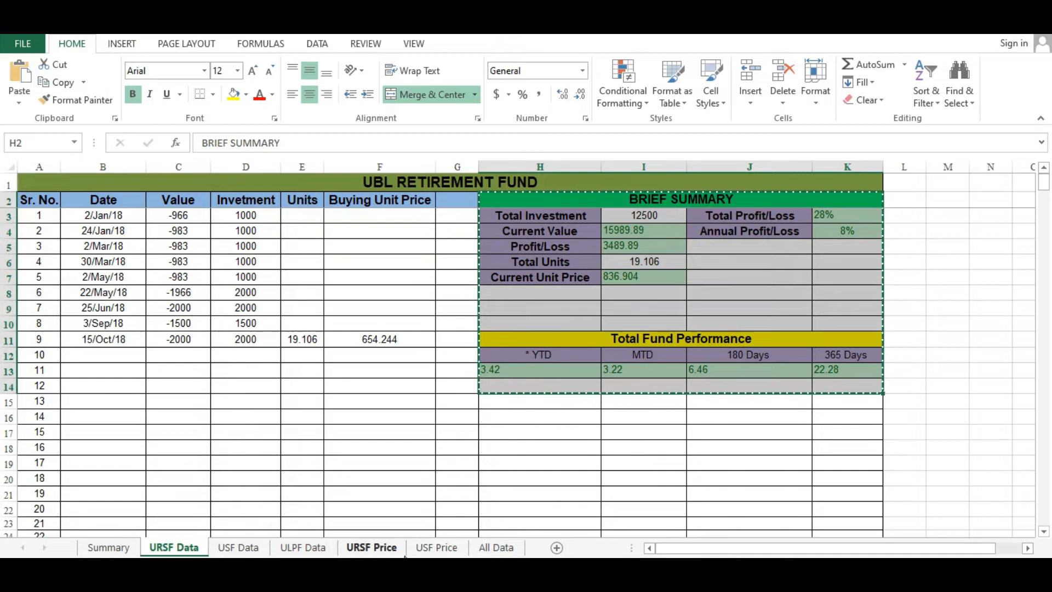
pyautogui.click(539, 546)
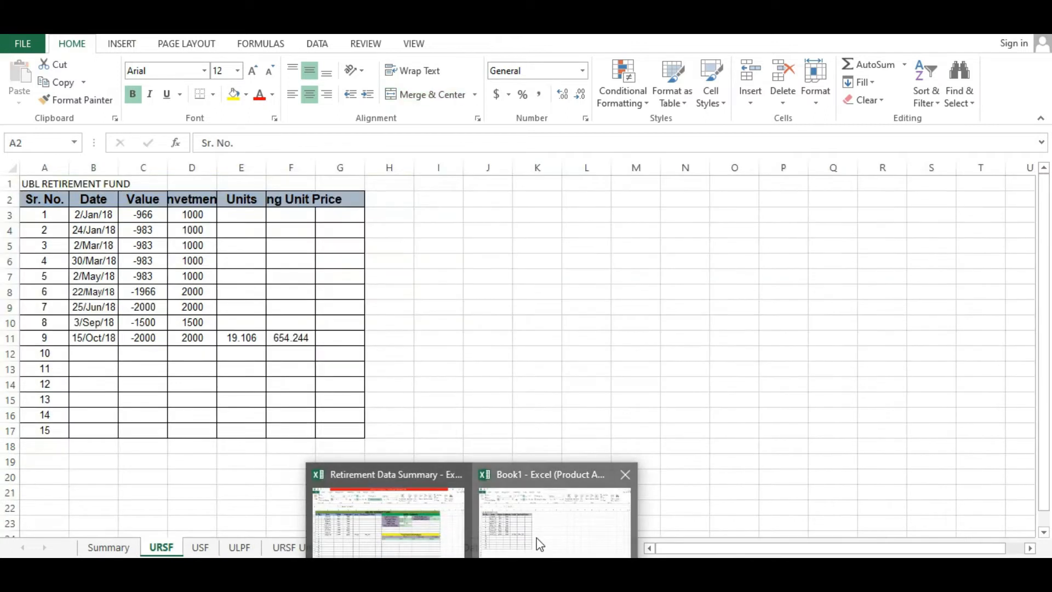
pyautogui.click(395, 199)
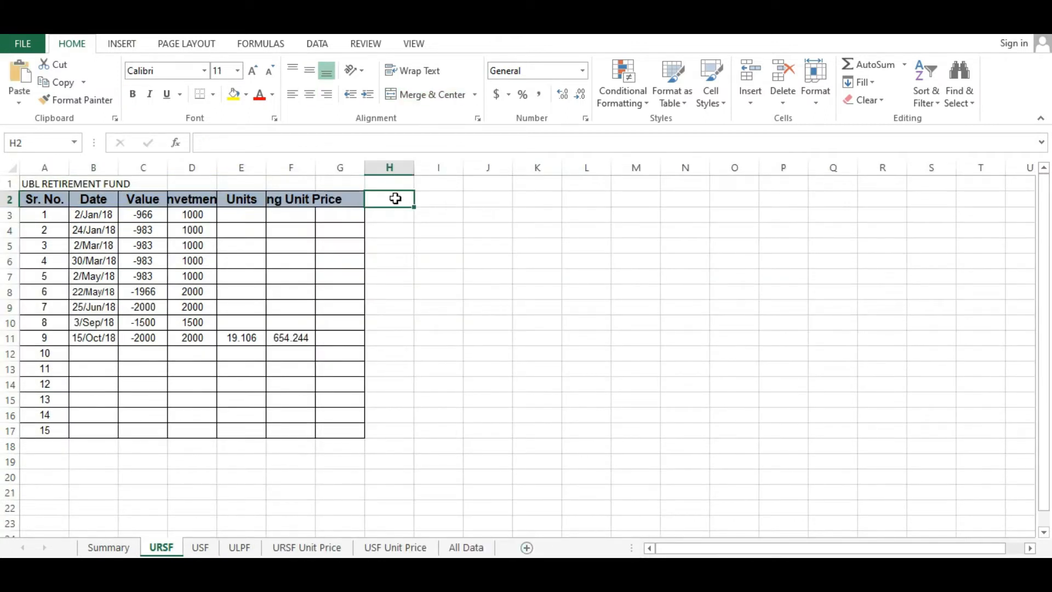
pyautogui.hotkey('ctrl', 'v')
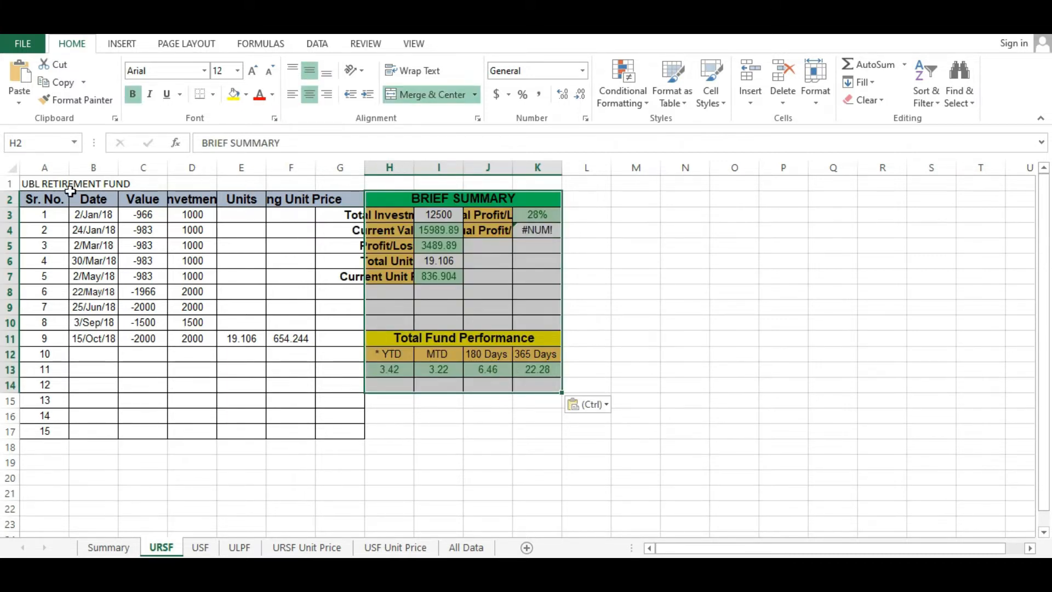
# - AutoFit the column widths of the range A1:K18 on the URSF sheet
pyautogui.click(39, 184)
pyautogui.moveTo(126, 211); pyautogui.dragTo(542, 440)
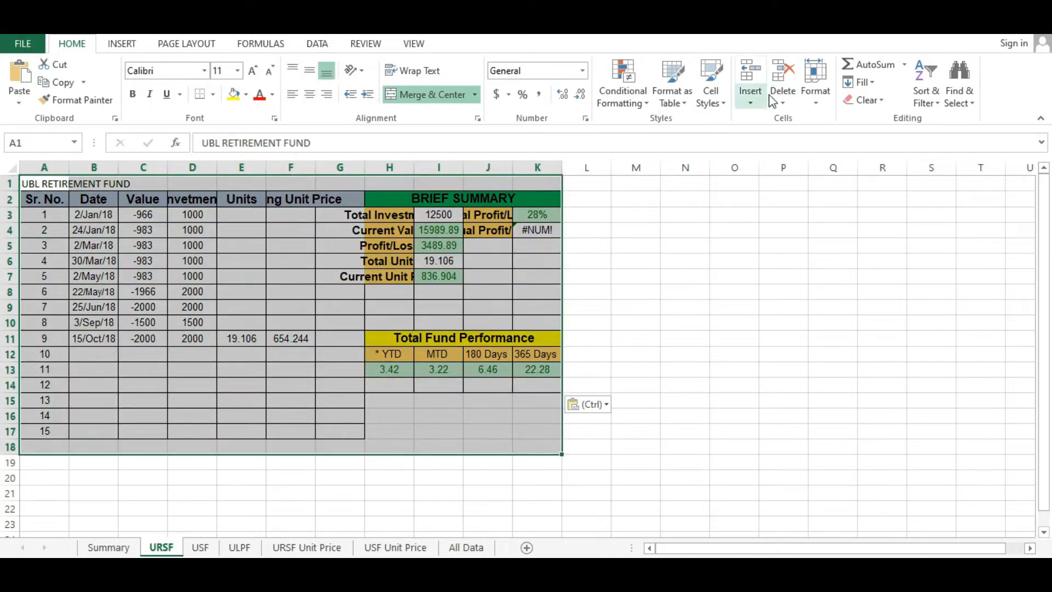
pyautogui.click(816, 88)
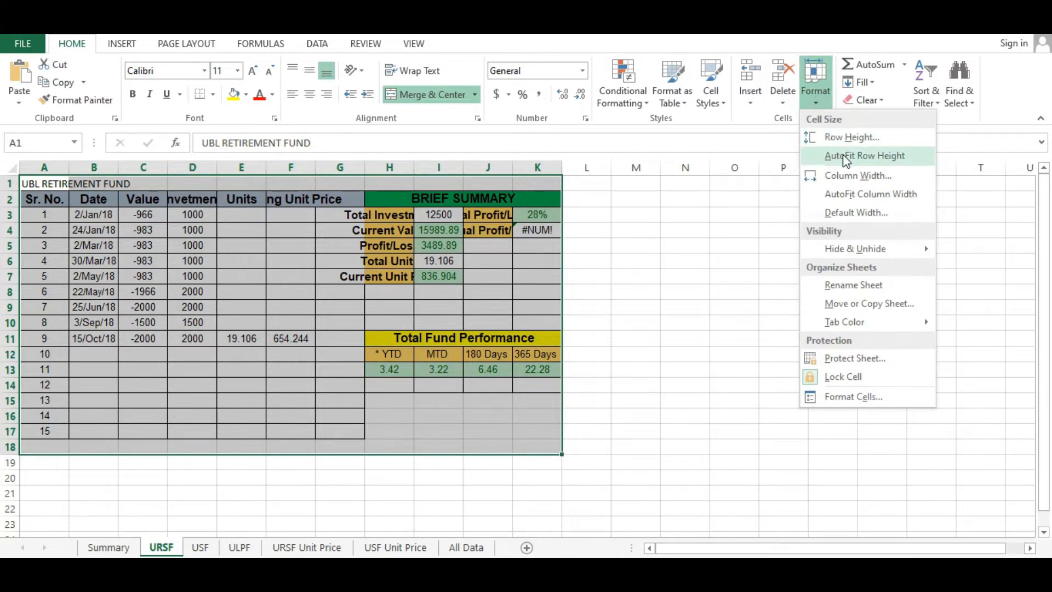
pyautogui.click(854, 198)
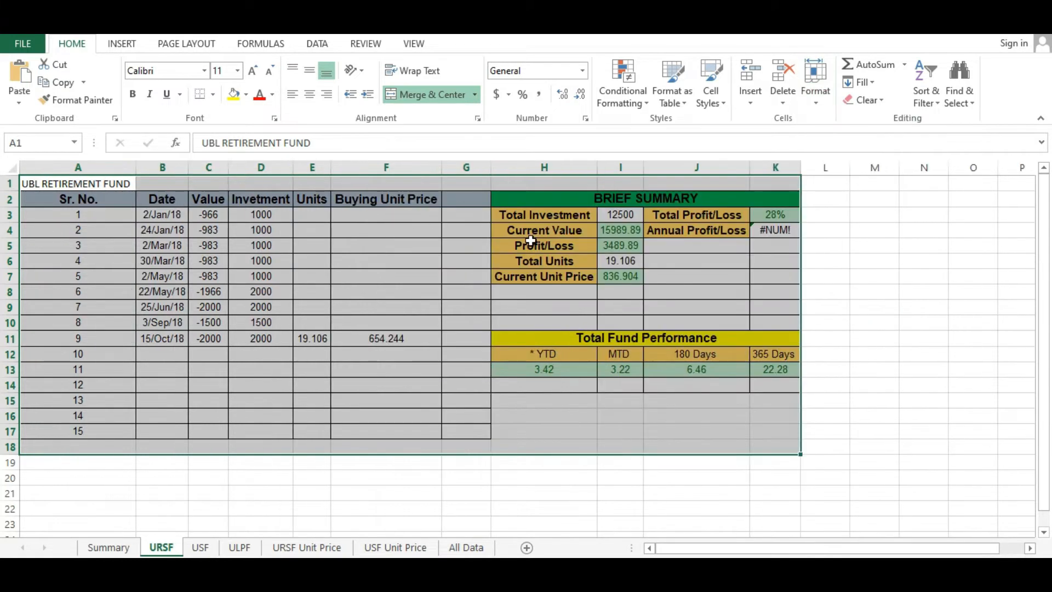
pyautogui.click(579, 246)
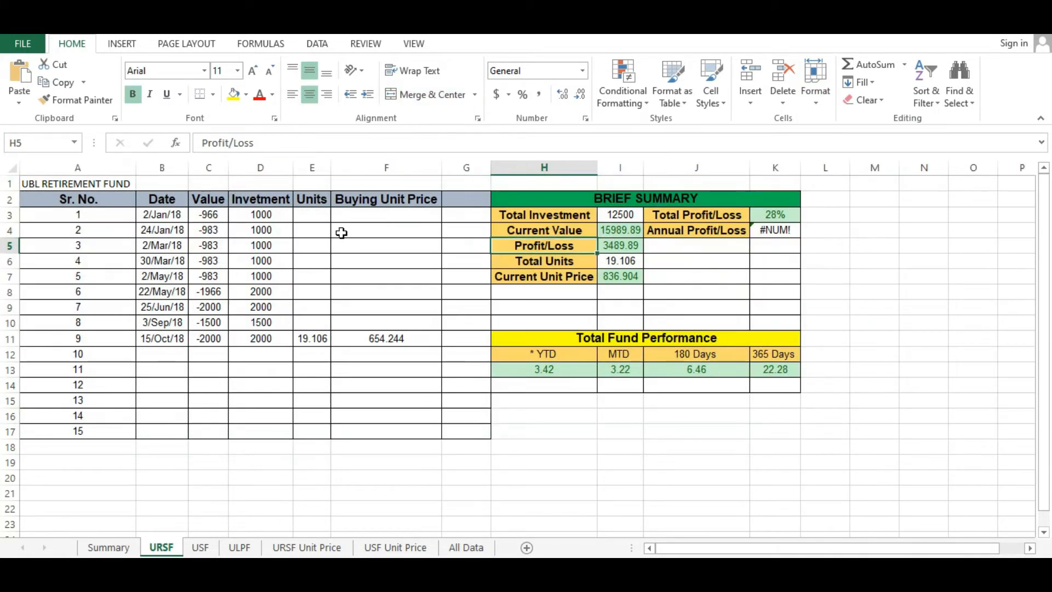
# - Clear the copied Brief Summary formulas from cells I3:I7 and K3:K5, keeping their labels
pyautogui.click(619, 228)
pyautogui.click(620, 215)
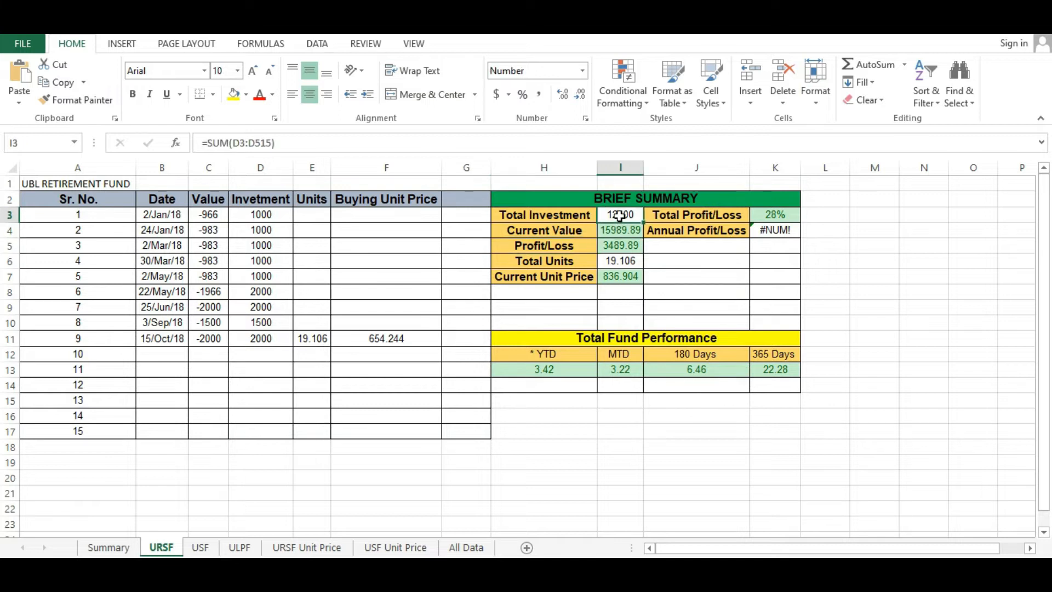
pyautogui.moveTo(620, 215); pyautogui.dragTo(618, 277)
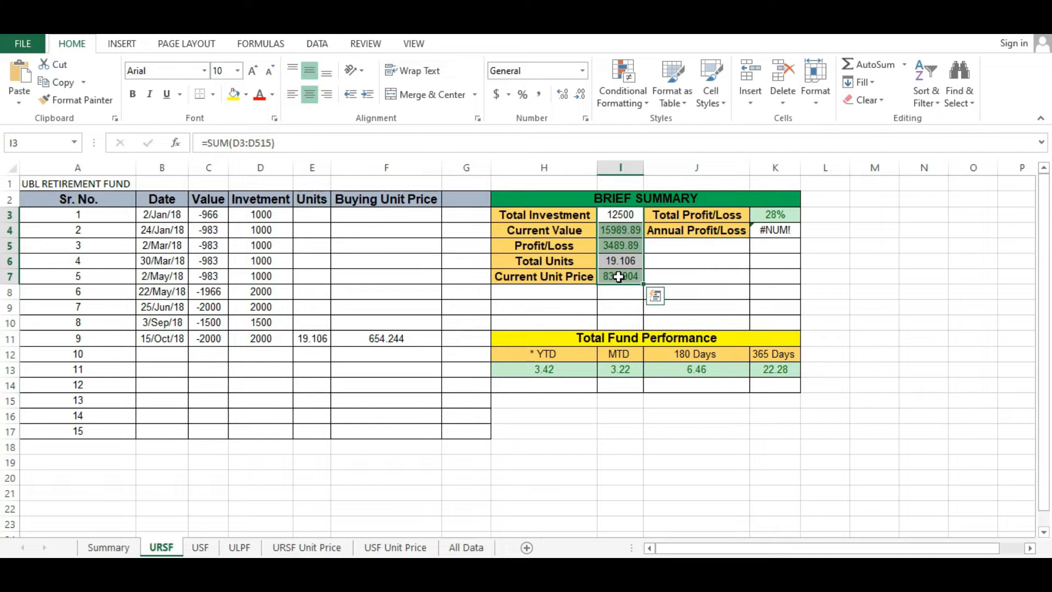
pyautogui.press('Delete')
pyautogui.moveTo(774, 217); pyautogui.dragTo(777, 239)
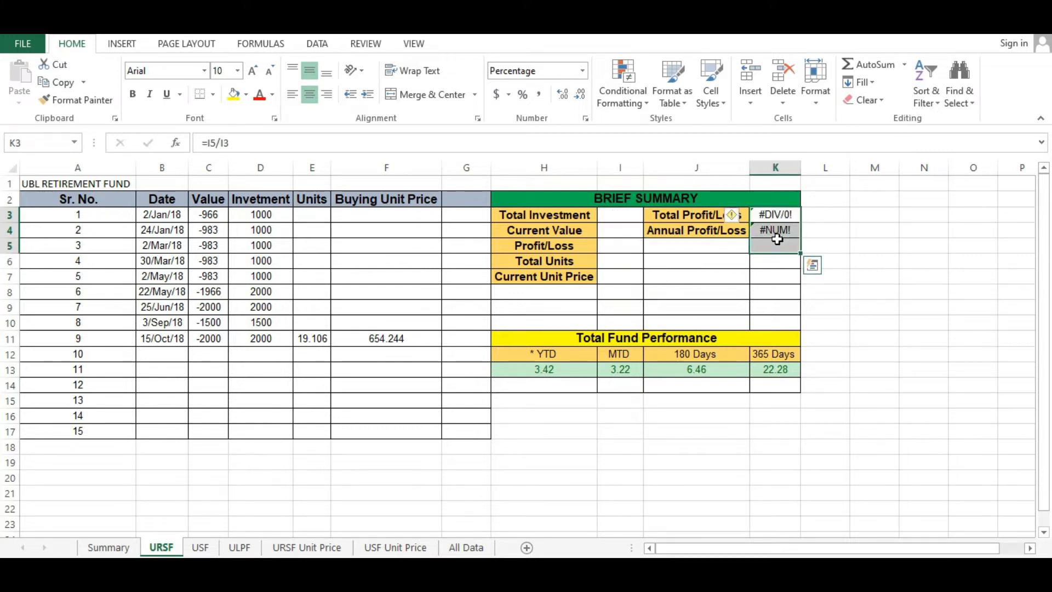
pyautogui.press('Delete')
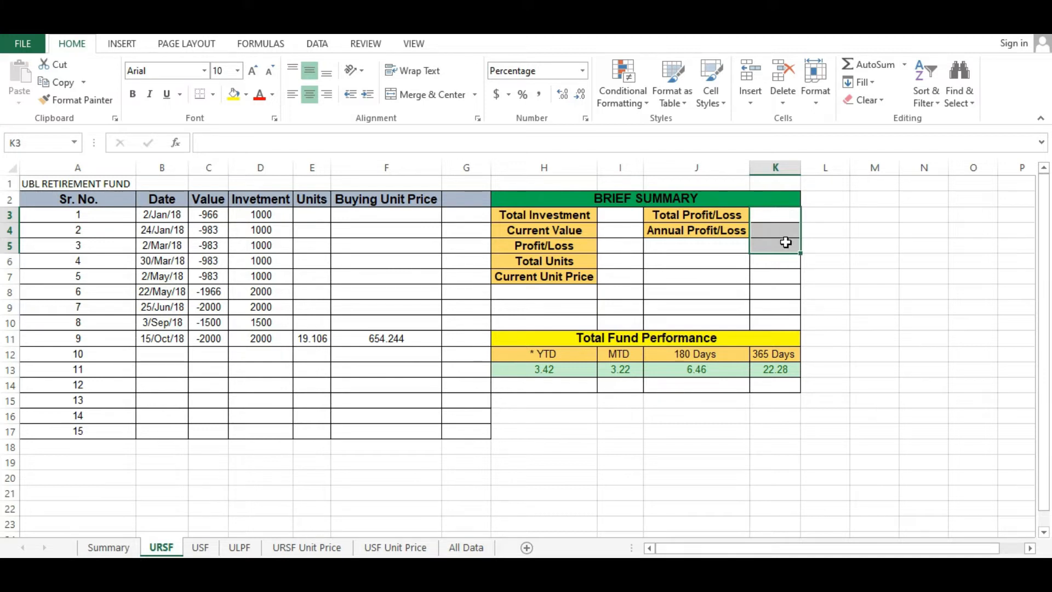
# - Clear the Total Fund Performance values from cells H13:K13 on the URSF sheet, keeping the period headings
pyautogui.click(769, 219)
pyautogui.moveTo(544, 369); pyautogui.dragTo(760, 370)
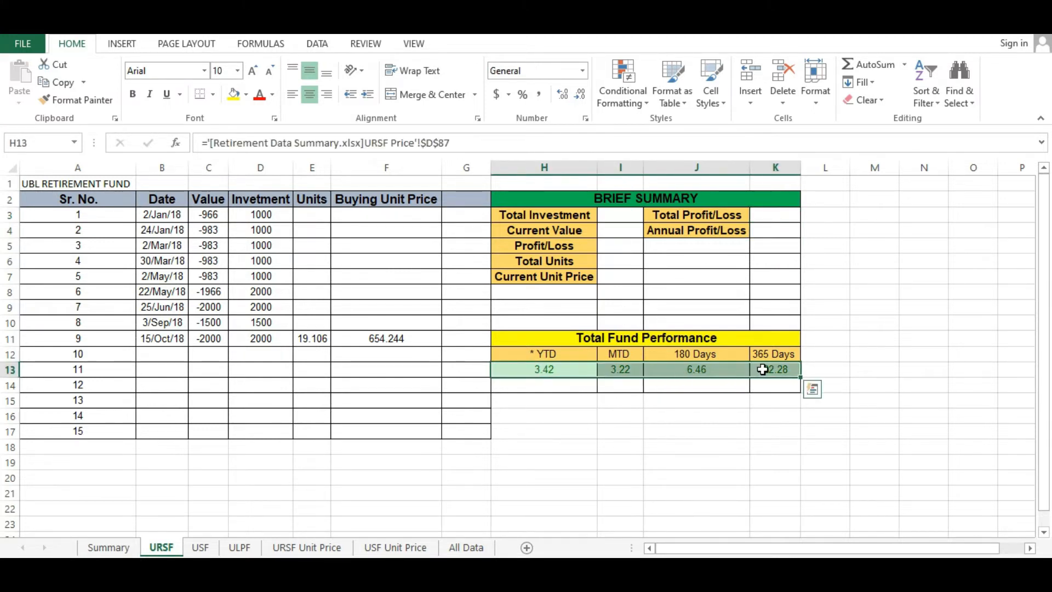
pyautogui.press('Delete')
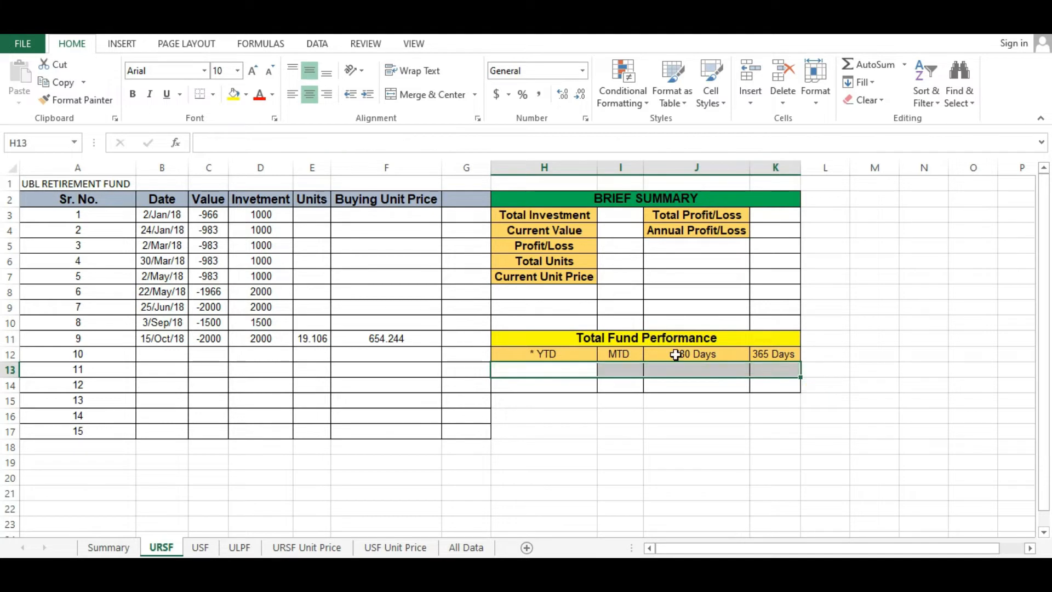
pyautogui.click(382, 296)
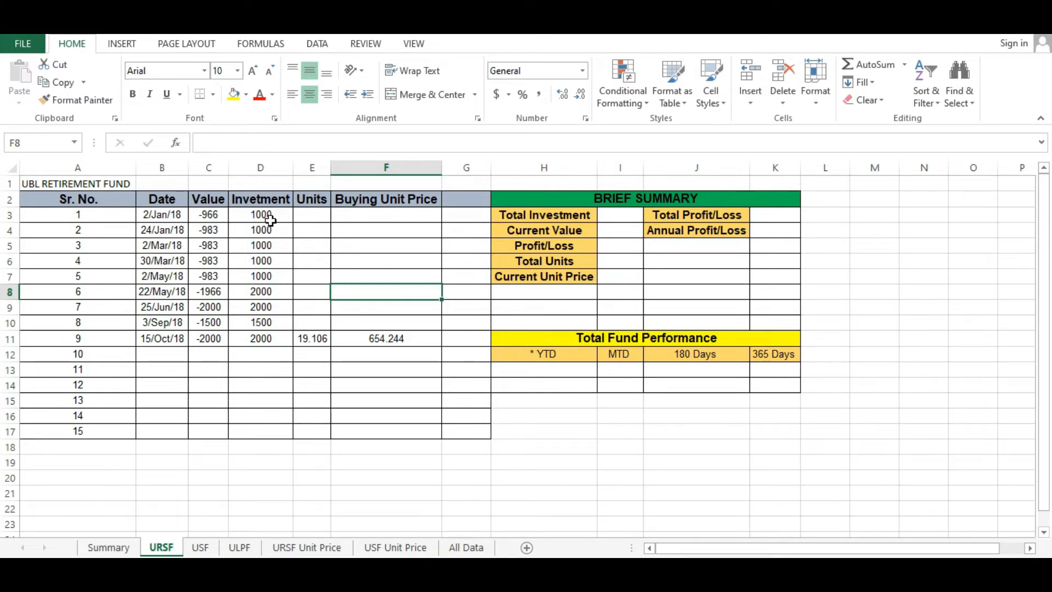
# - Review the Value, Investment, Units and Buying Unit Price entries and the Current Unit Price cell on the URSF sheet
pyautogui.click(208, 214)
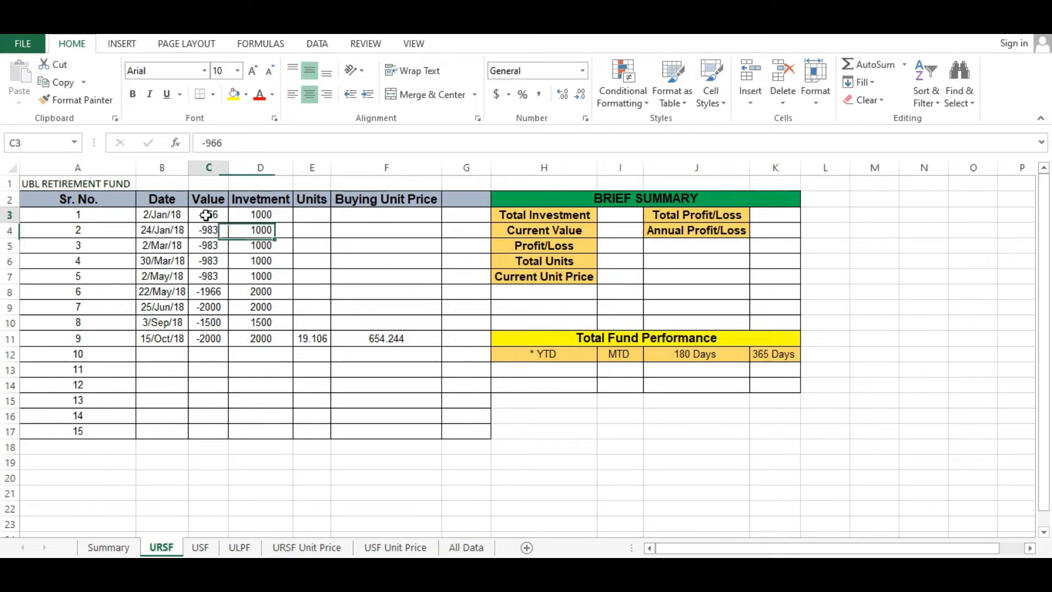
pyautogui.click(268, 214)
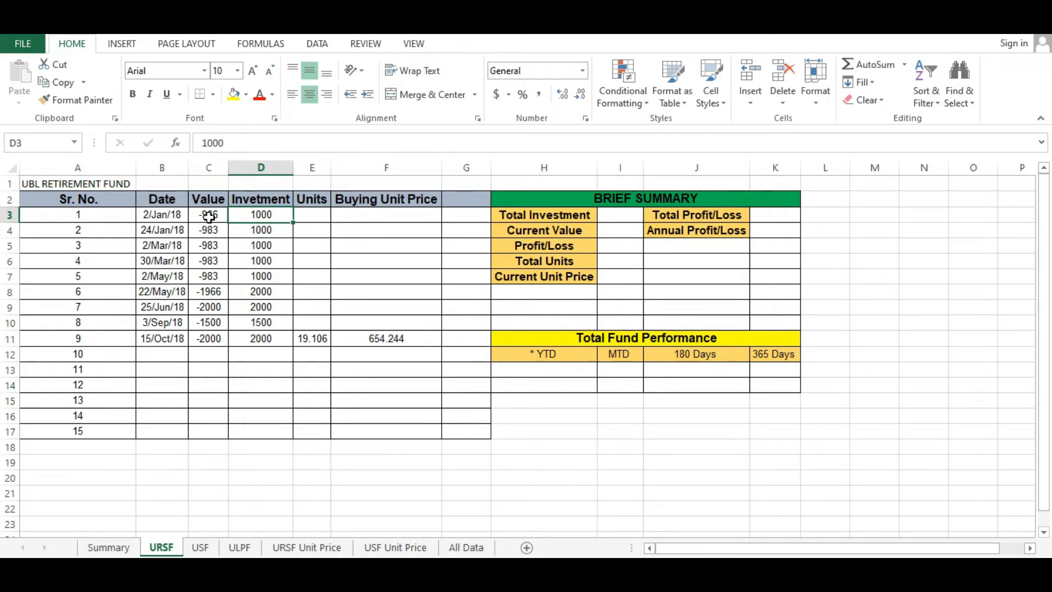
pyautogui.moveTo(208, 216); pyautogui.dragTo(210, 338)
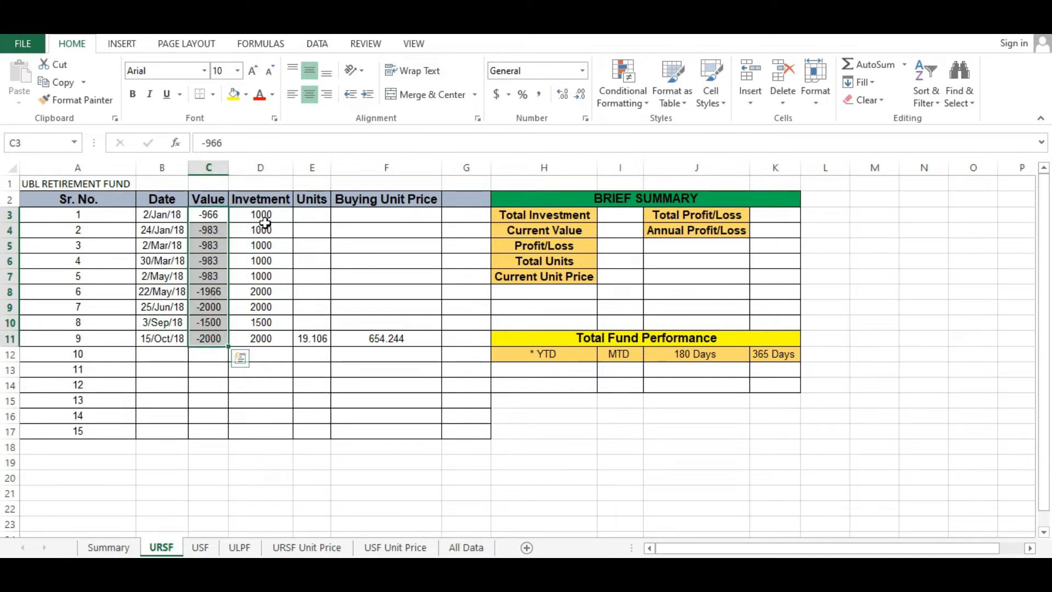
pyautogui.moveTo(261, 214); pyautogui.dragTo(260, 340)
pyautogui.click(260, 340)
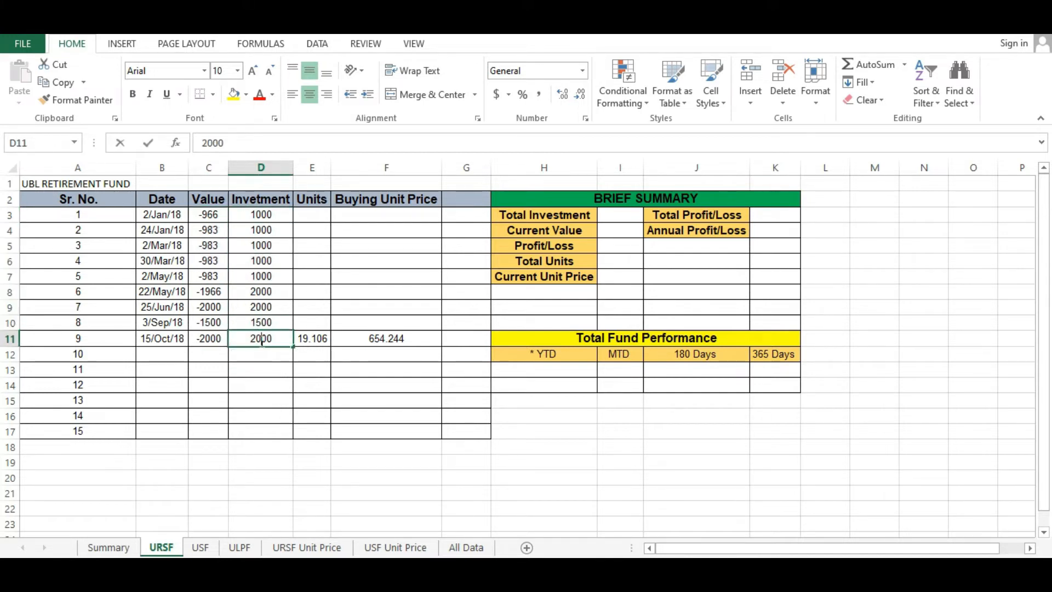
pyautogui.click(321, 338)
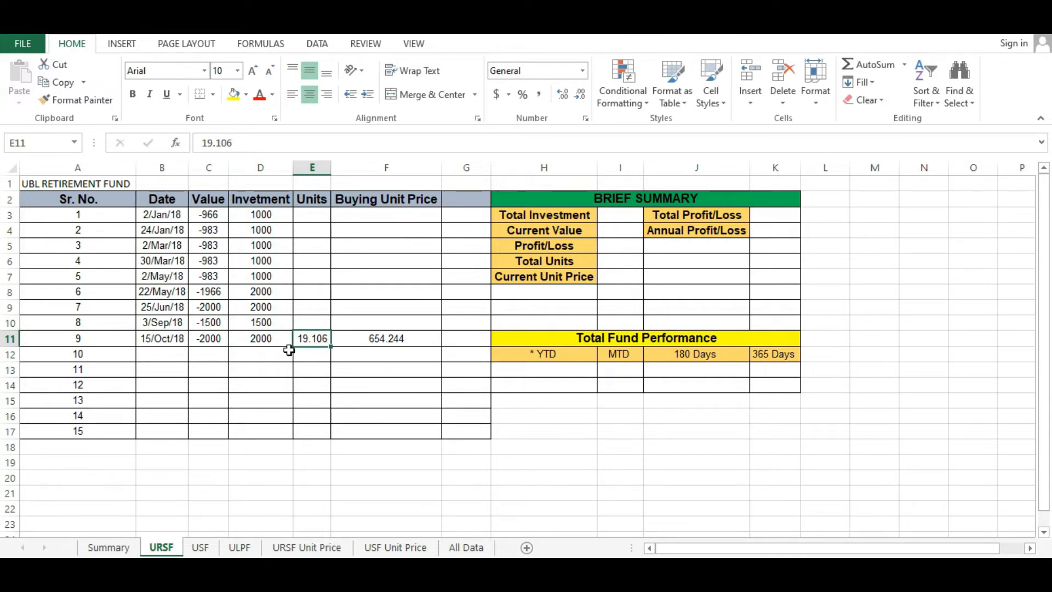
pyautogui.click(368, 340)
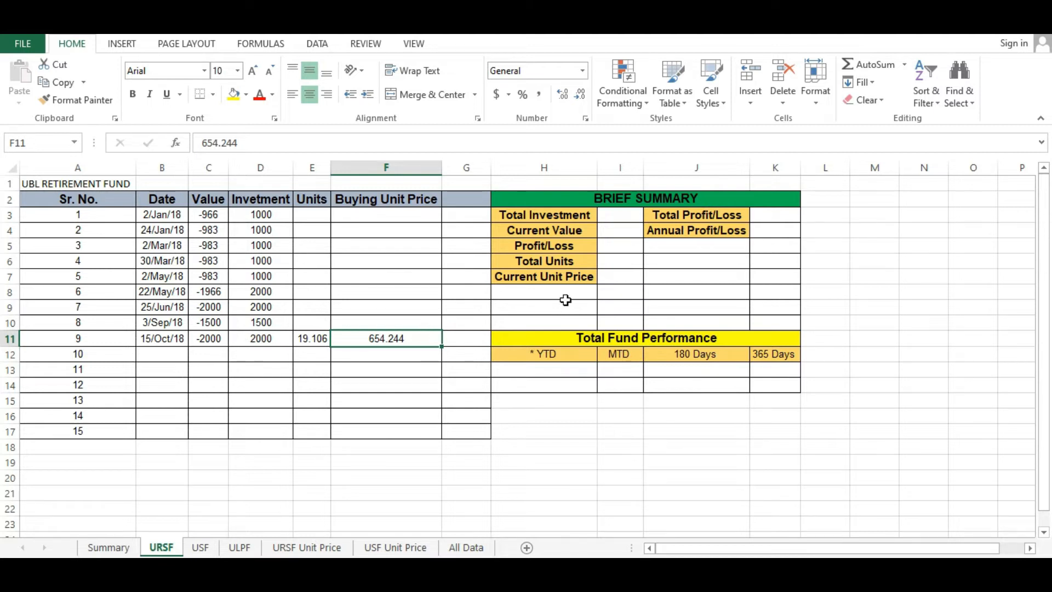
pyautogui.click(615, 278)
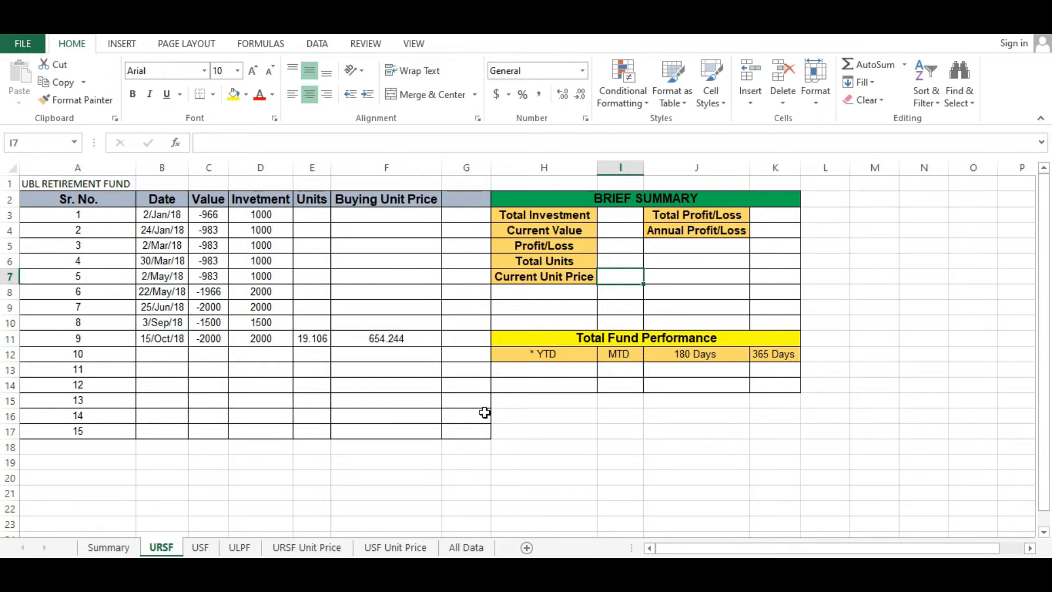
# - Try to load the MUFAP Voluntary Pension Funds performance page into a new web query on the URSF Unit Price sheet
pyautogui.click(307, 548)
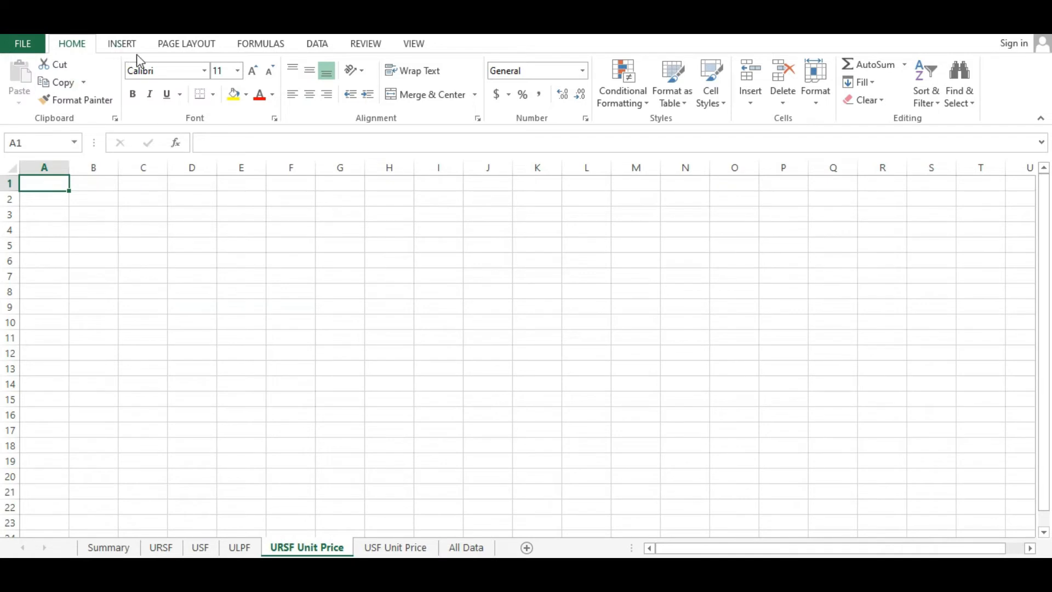
pyautogui.click(318, 45)
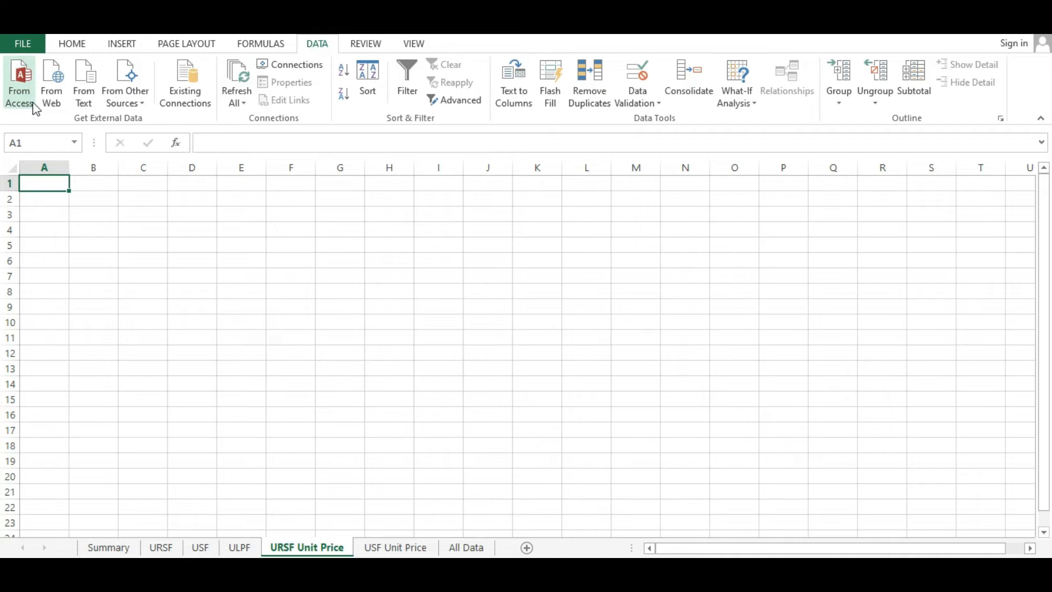
pyautogui.click(61, 107)
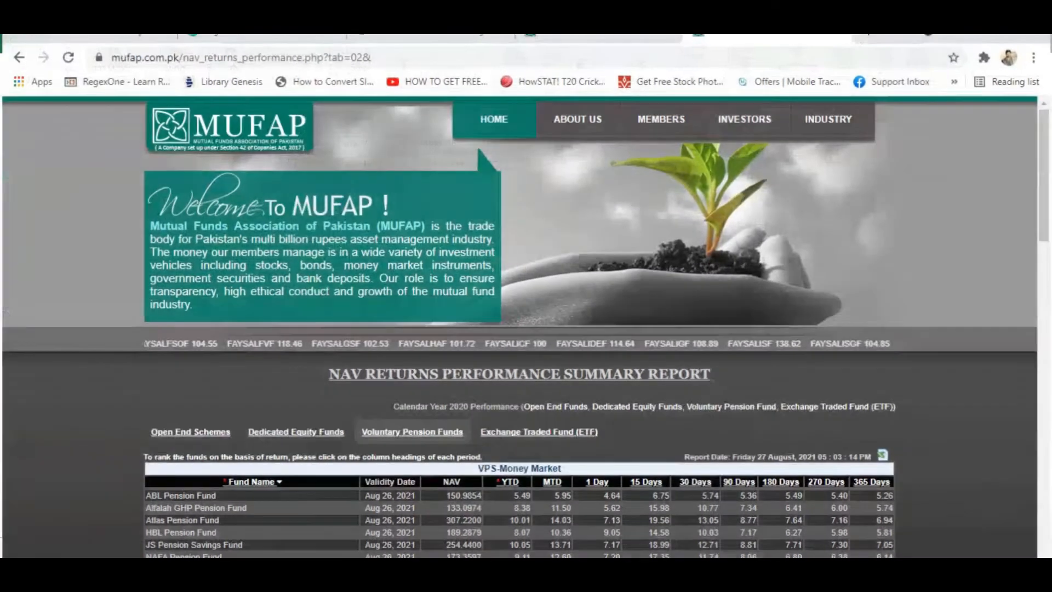
pyautogui.moveTo(549, 141)
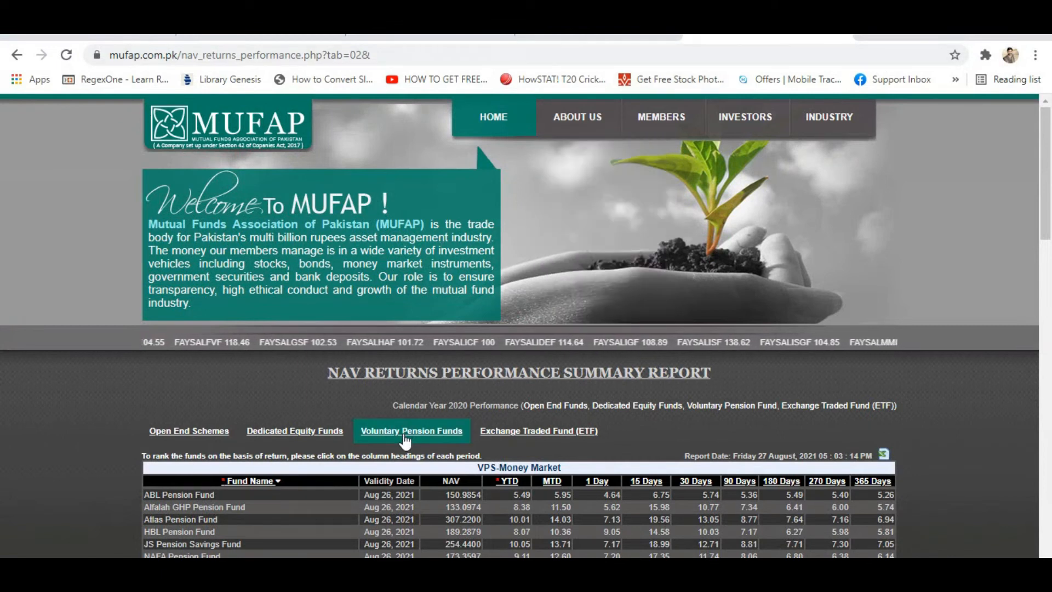
pyautogui.click(203, 52)
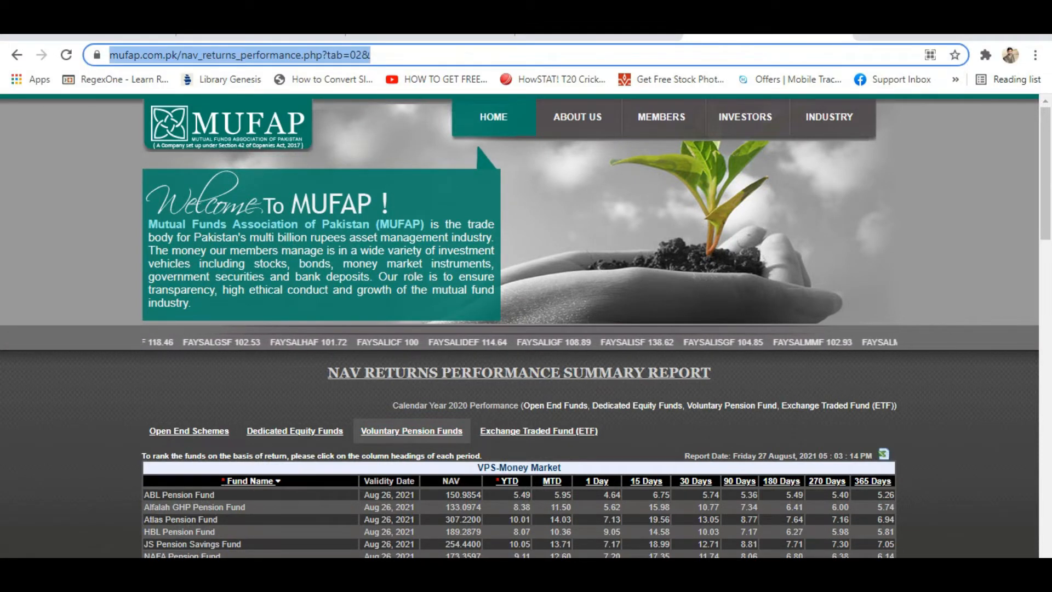
pyautogui.moveTo(471, 579)
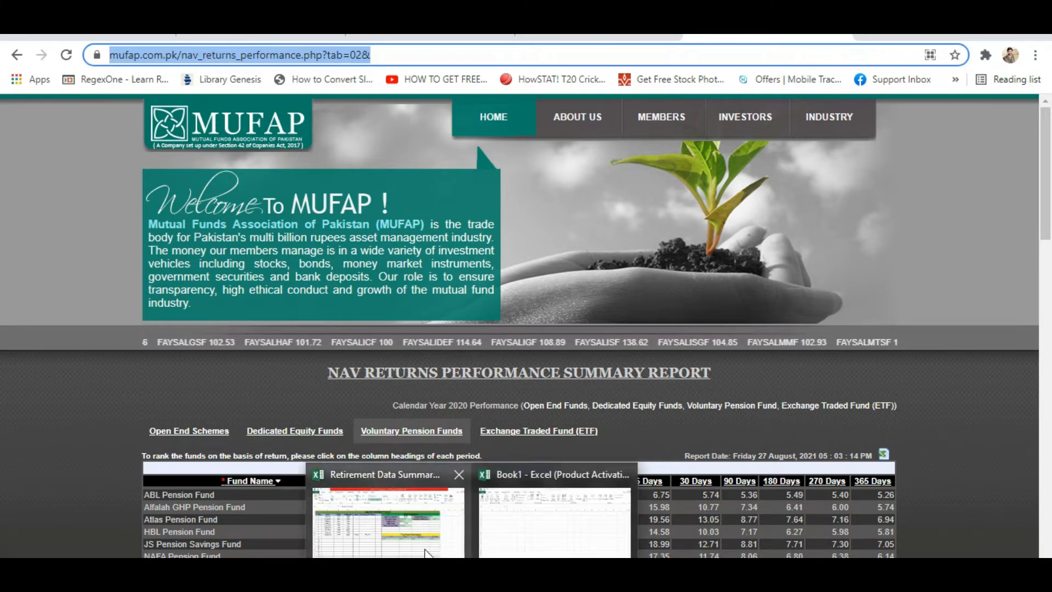
pyautogui.moveTo(502, 528)
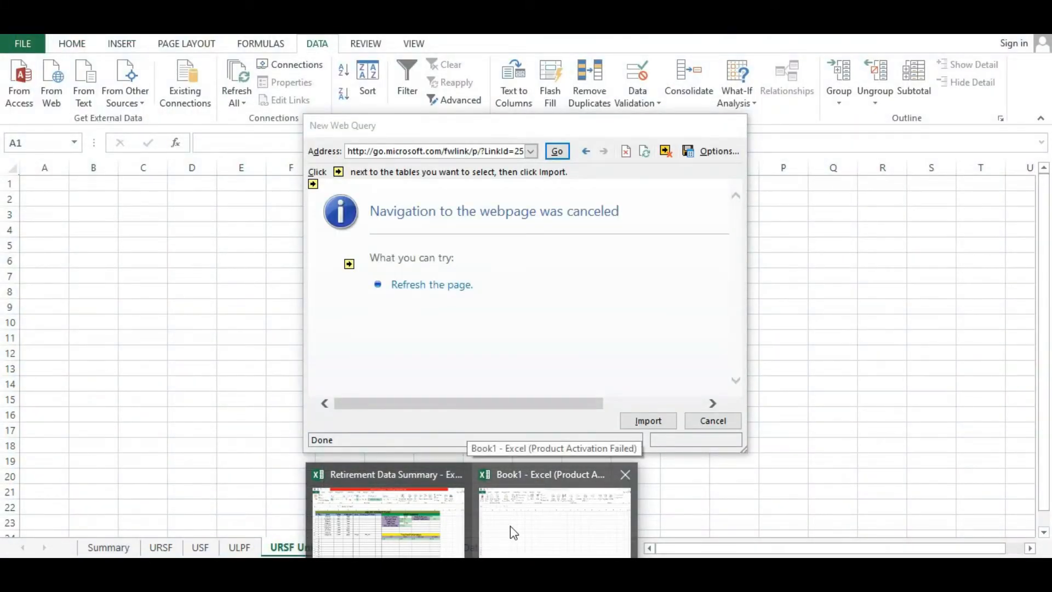
pyautogui.click(510, 528)
pyautogui.hotkey('ctrl', 'v')
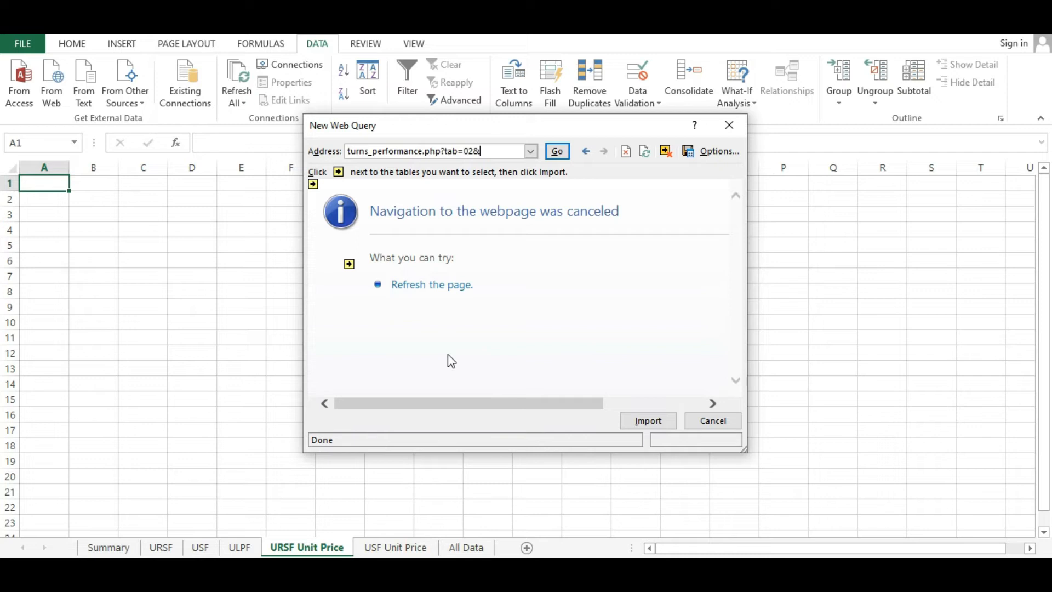
pyautogui.click(559, 153)
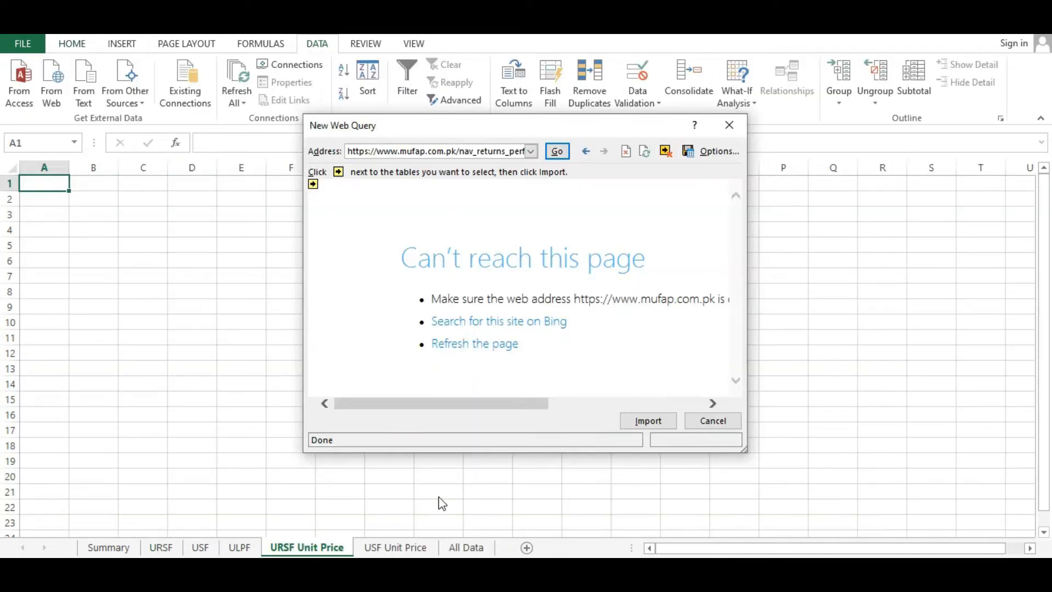
pyautogui.click(729, 125)
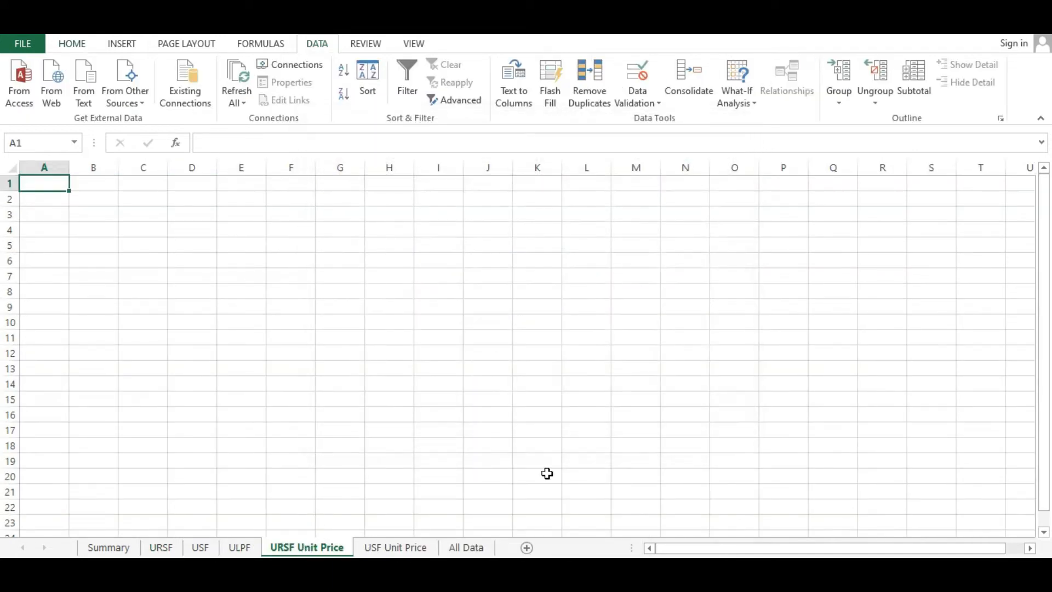
# - Switch to the Retirement Data Summary workbook and examine the imported fund prices on its URSF Price sheet
pyautogui.click(394, 542)
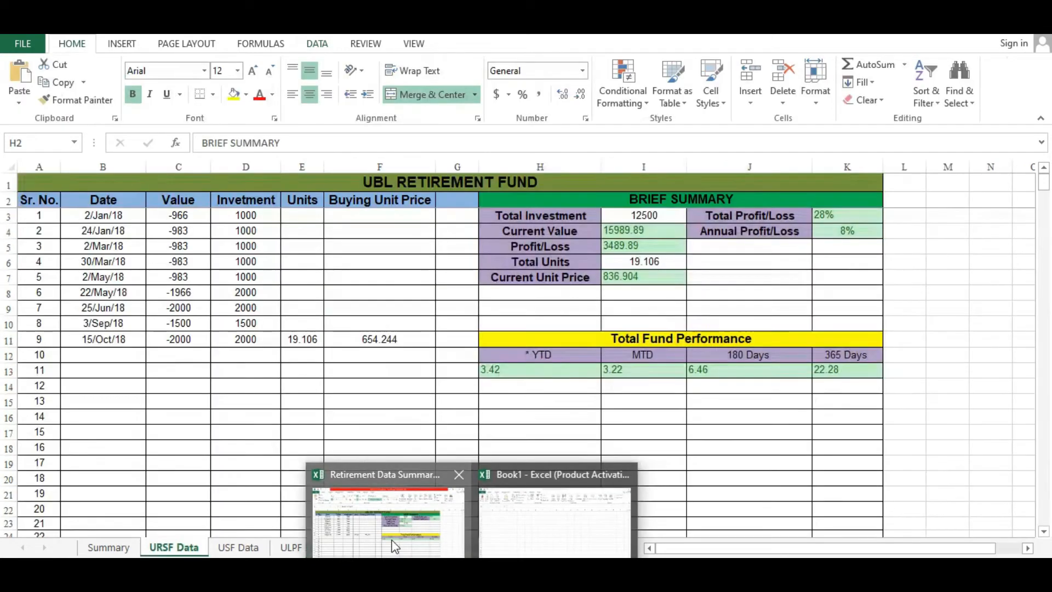
pyautogui.click(305, 547)
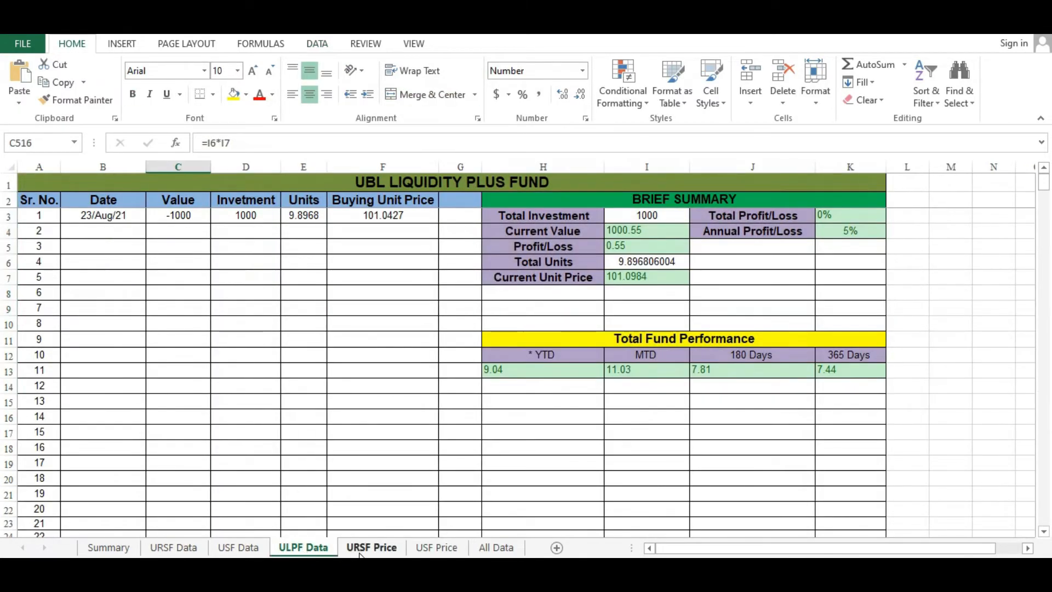
pyautogui.click(371, 547)
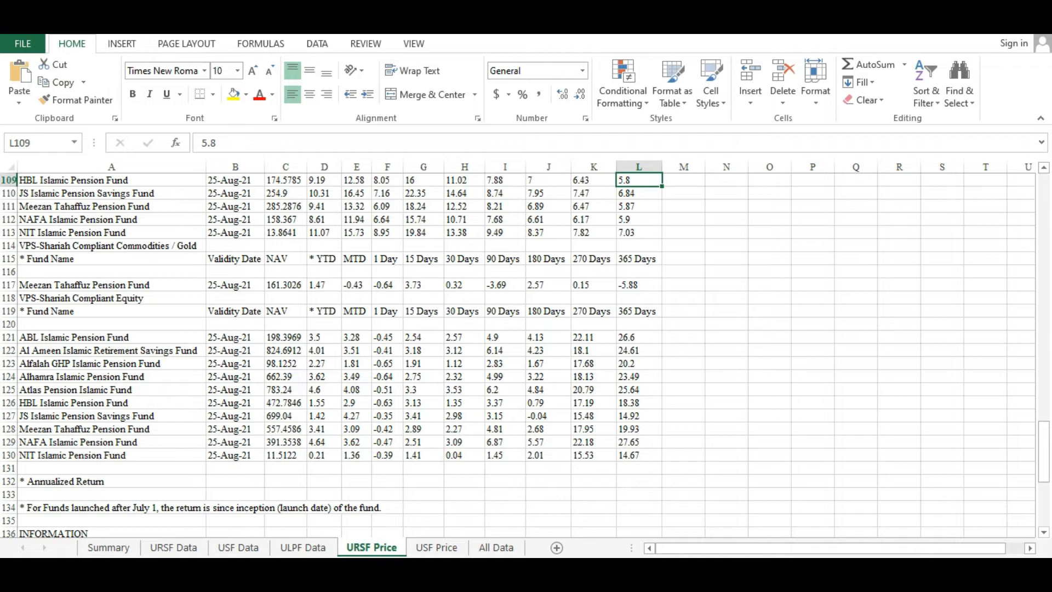
# - Return to Book1 and enter 849 as the Current Unit Price in cell I7 of the URSF sheet
pyautogui.moveTo(472, 570)
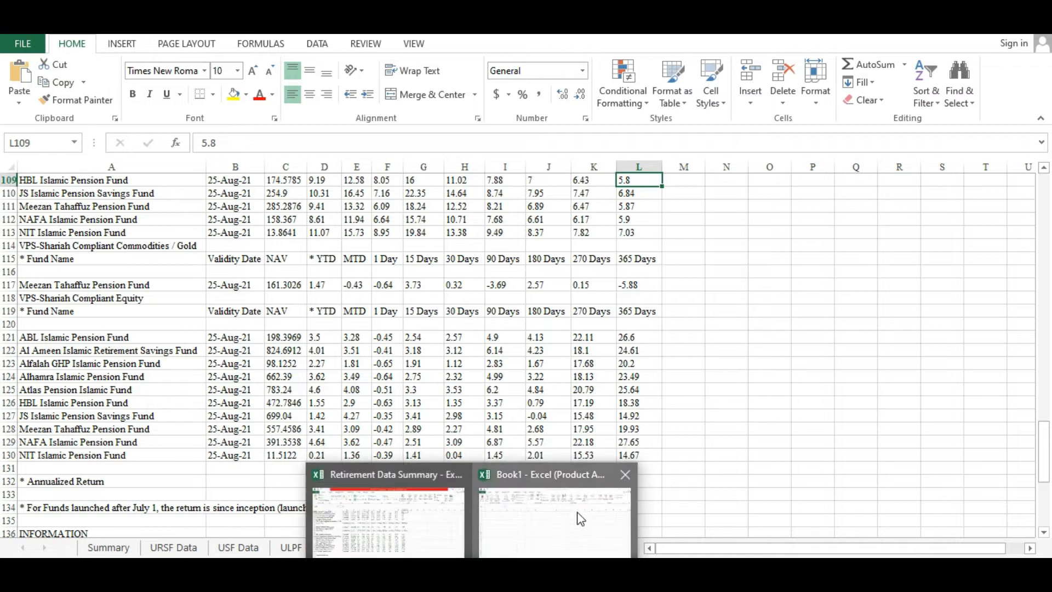
pyautogui.click(545, 528)
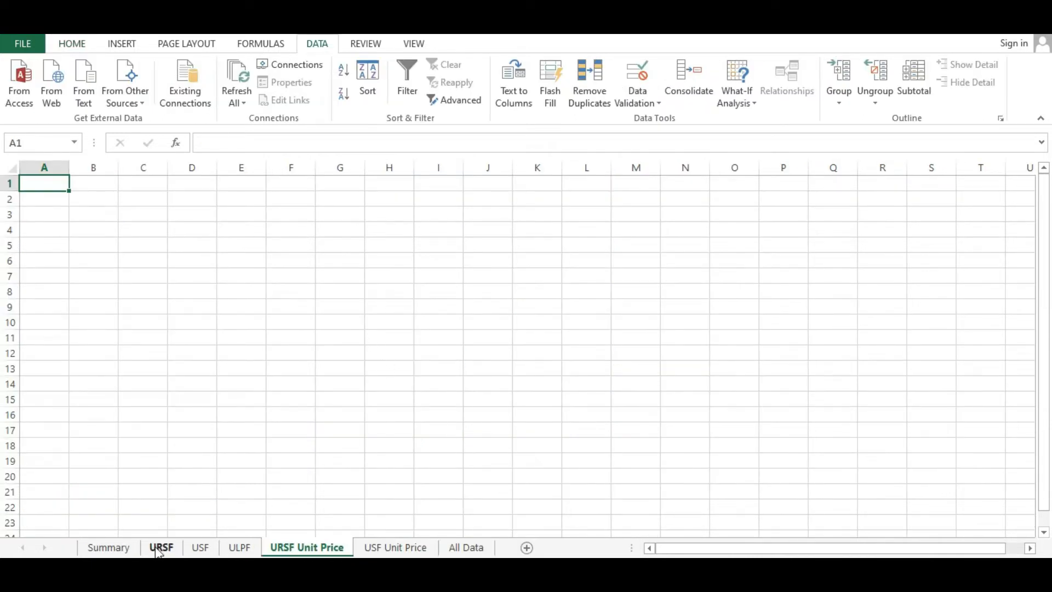
pyautogui.click(160, 550)
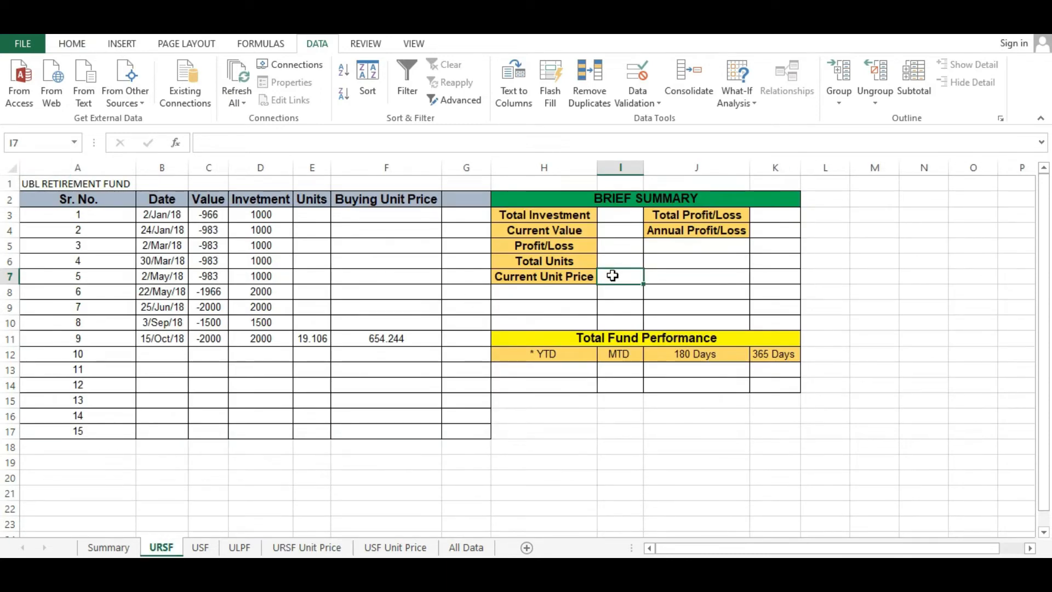
pyautogui.write('849')
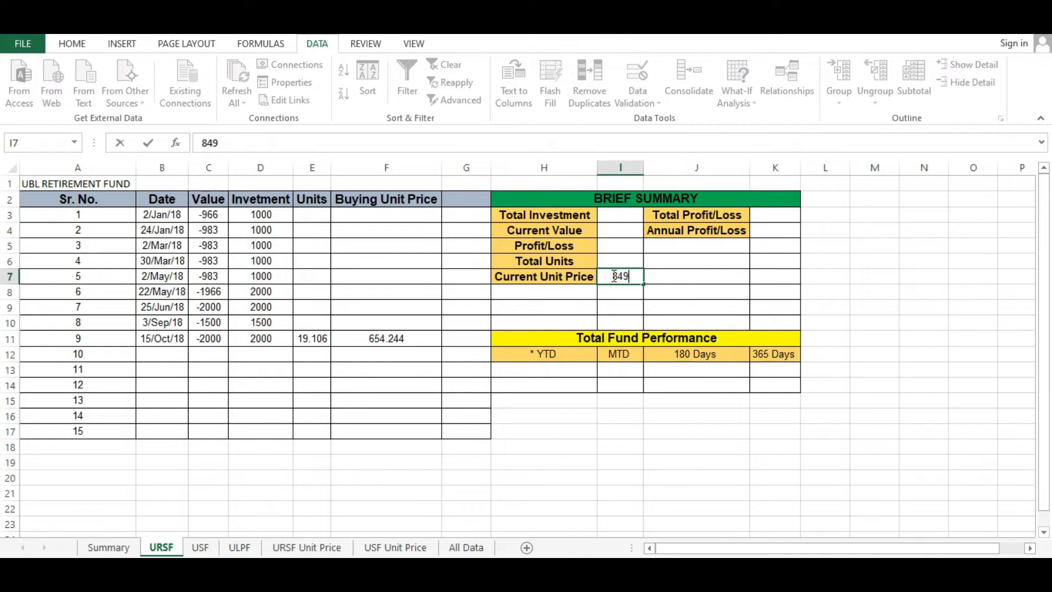
pyautogui.press('Return')
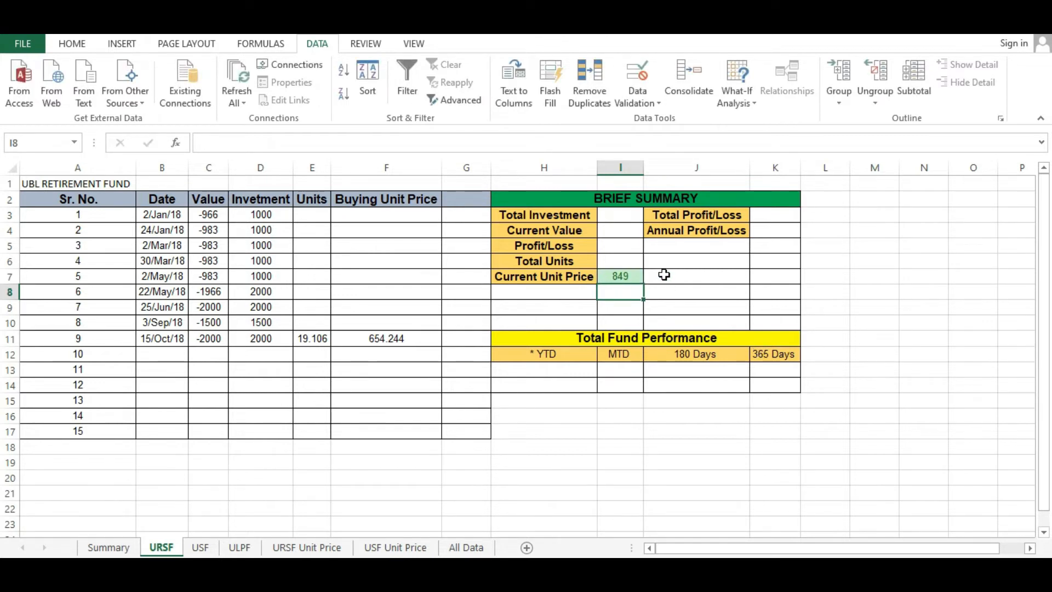
pyautogui.click(618, 277)
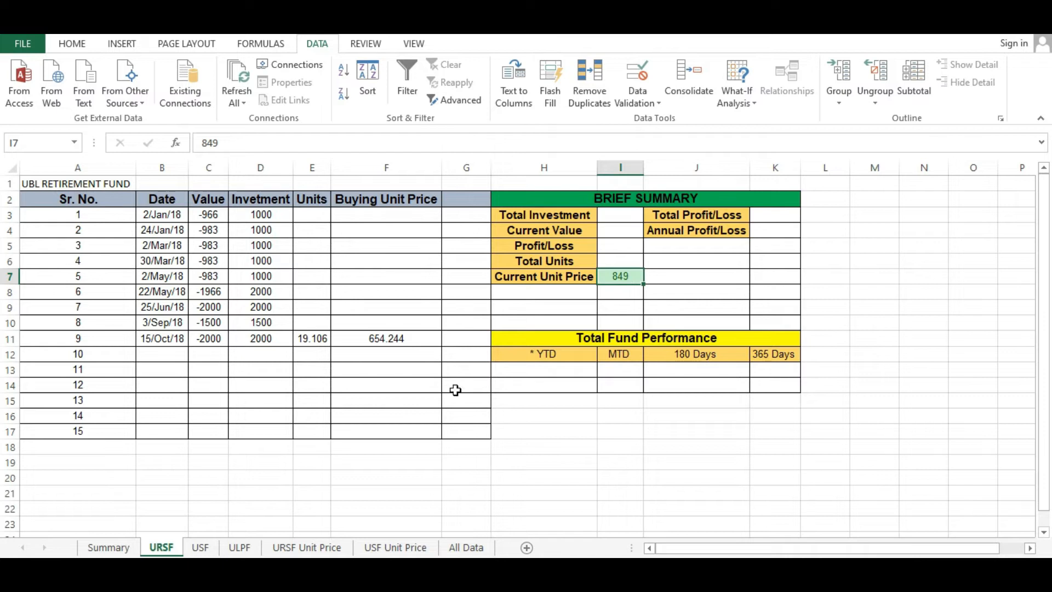
pyautogui.click(387, 431)
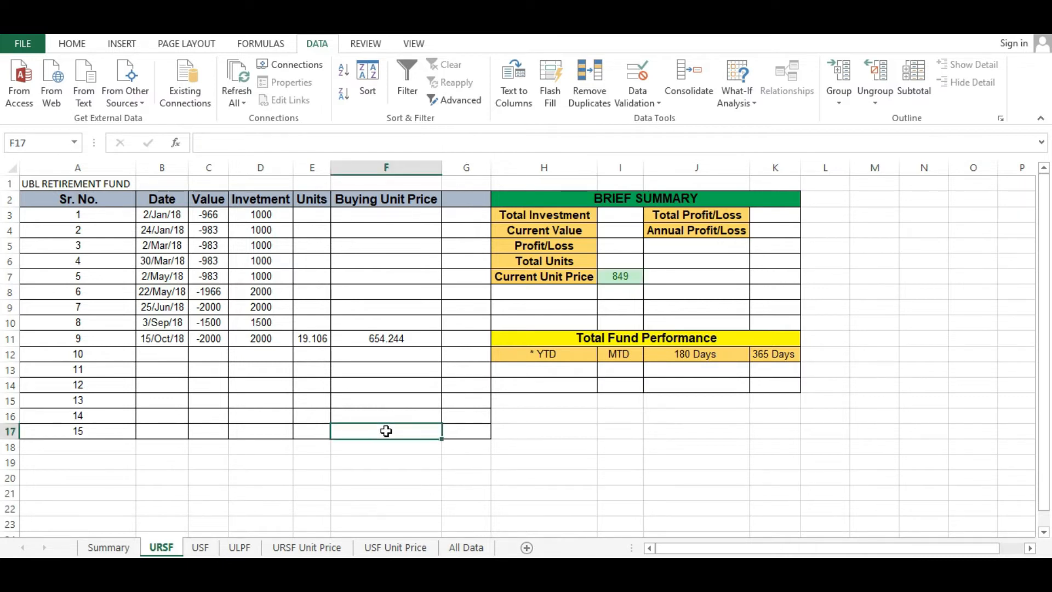
pyautogui.write('=sum')
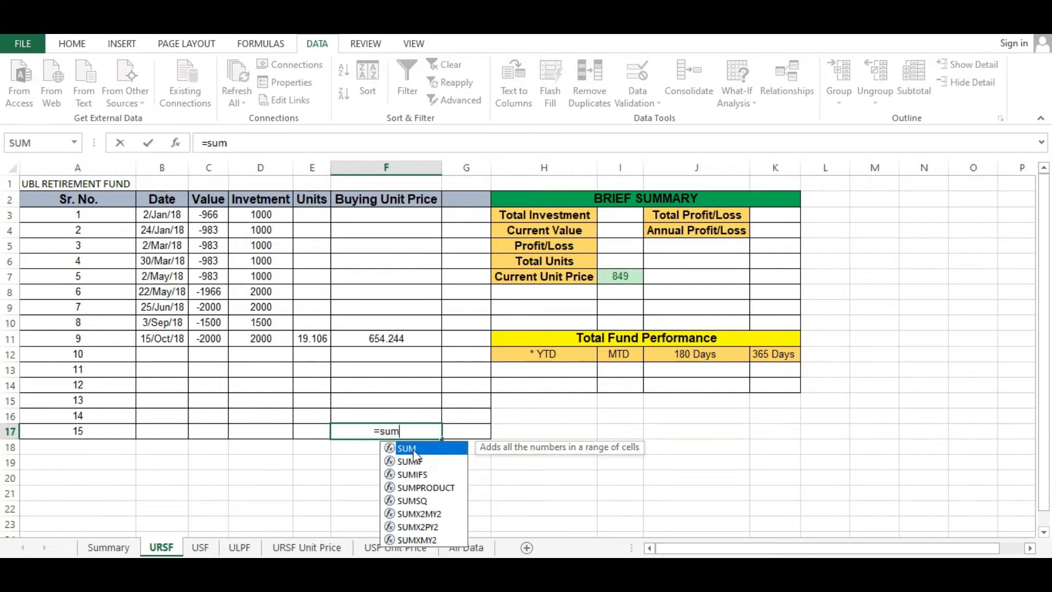
pyautogui.doubleClick(406, 448)
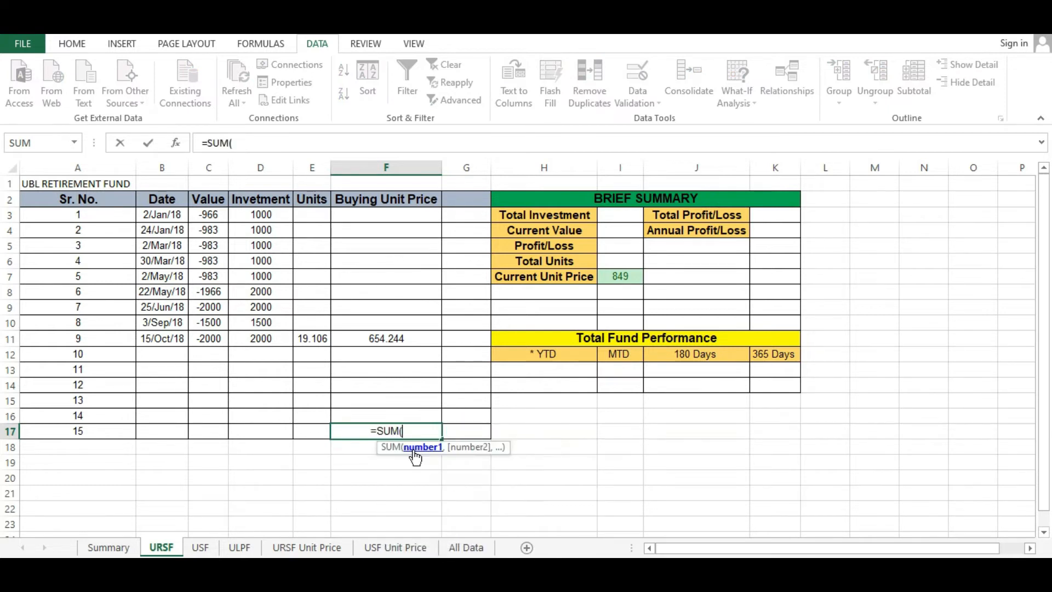
pyautogui.moveTo(380, 217); pyautogui.dragTo(395, 376)
pyautogui.press('BackSpace')
pyautogui.press('BackSpace')
pyautogui.press('BackSpace')
pyautogui.press('BackSpace')
pyautogui.press('BackSpace')
pyautogui.press('BackSpace')
pyautogui.press('BackSpace')
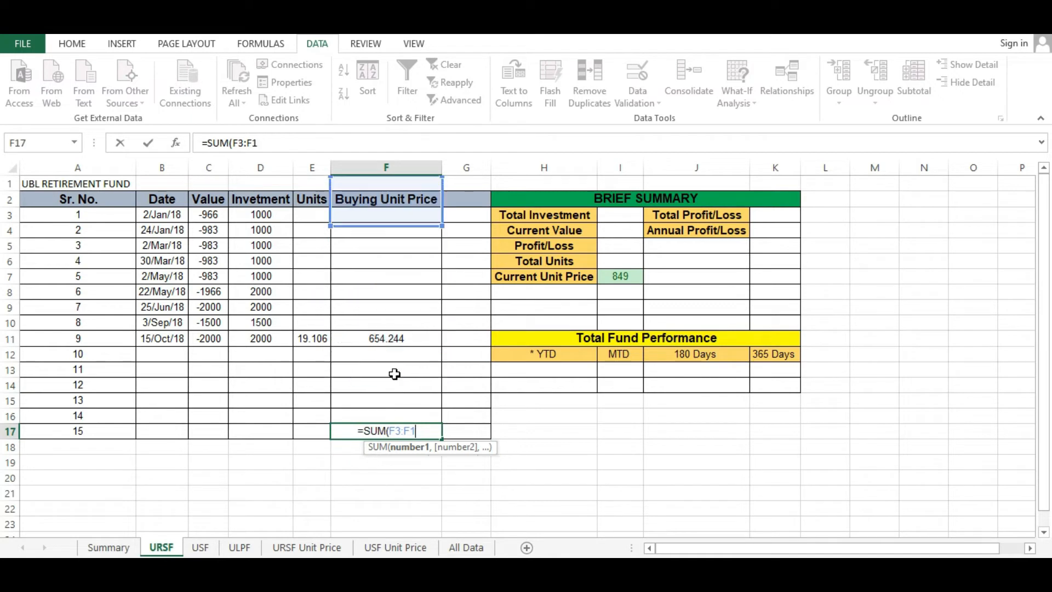
pyautogui.press('BackSpace')
pyautogui.press('BackSpace')
pyautogui.press('BackSpace')
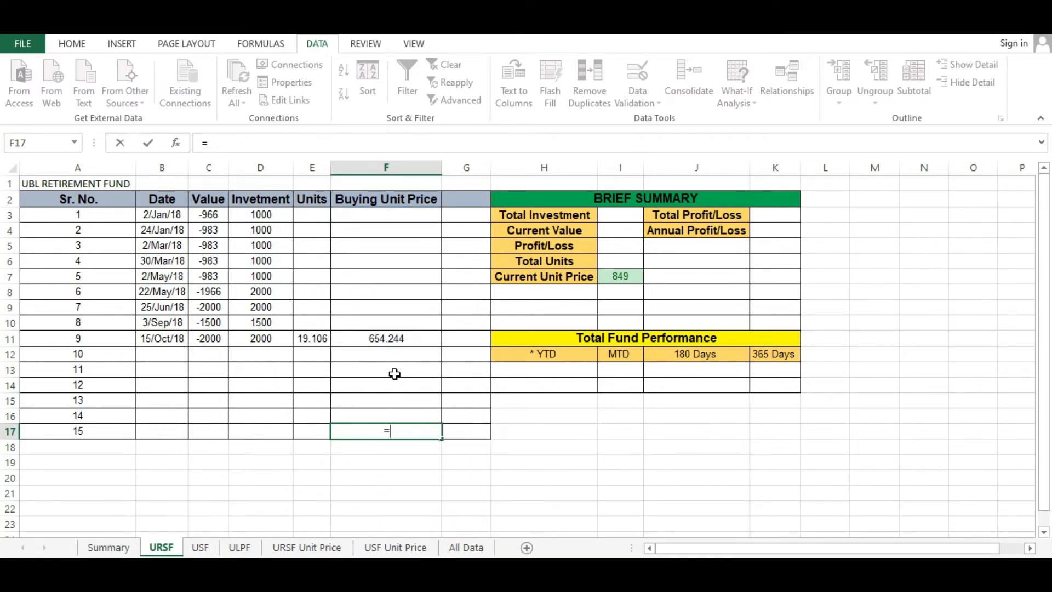
# - Average the Buying Unit Price column in cell F17 with =AVERAGE(F3:F16)
pyautogui.write('av')
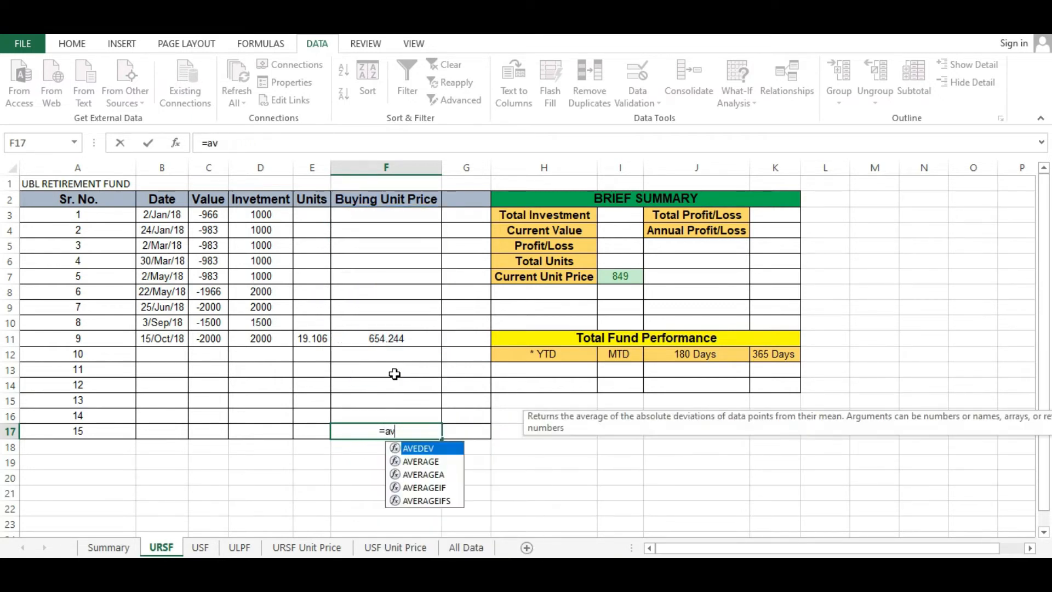
pyautogui.doubleClick(432, 461)
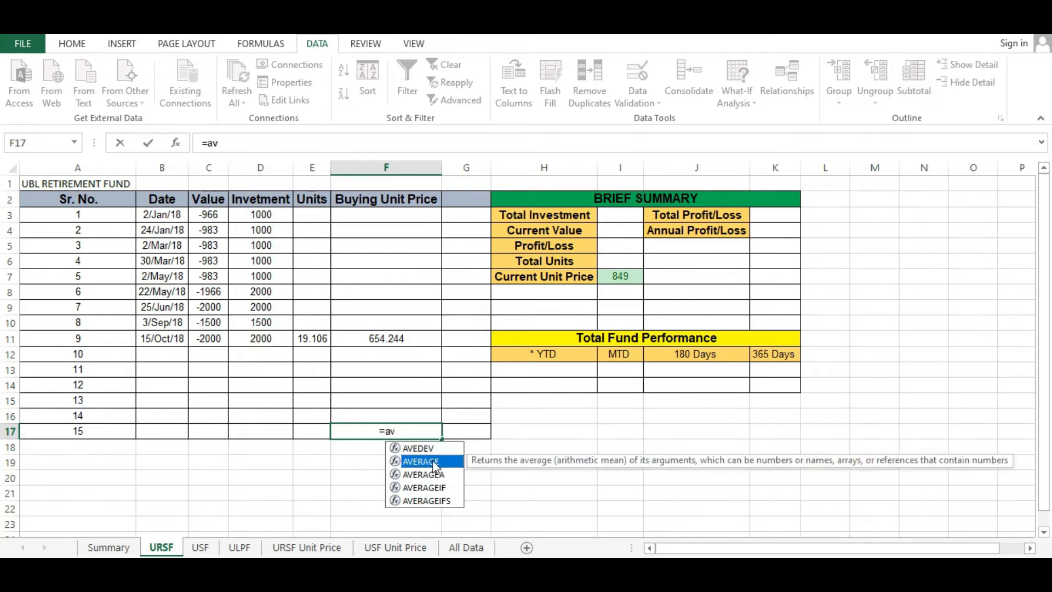
pyautogui.click(378, 216)
pyautogui.moveTo(378, 216); pyautogui.dragTo(372, 409)
pyautogui.write(')')
pyautogui.press('Return')
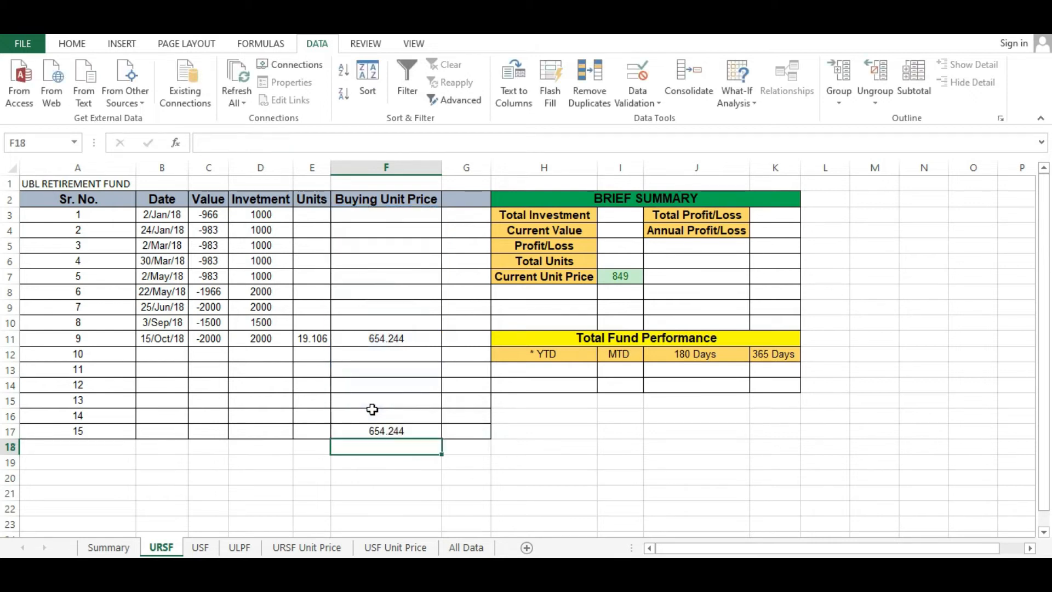
pyautogui.click(397, 431)
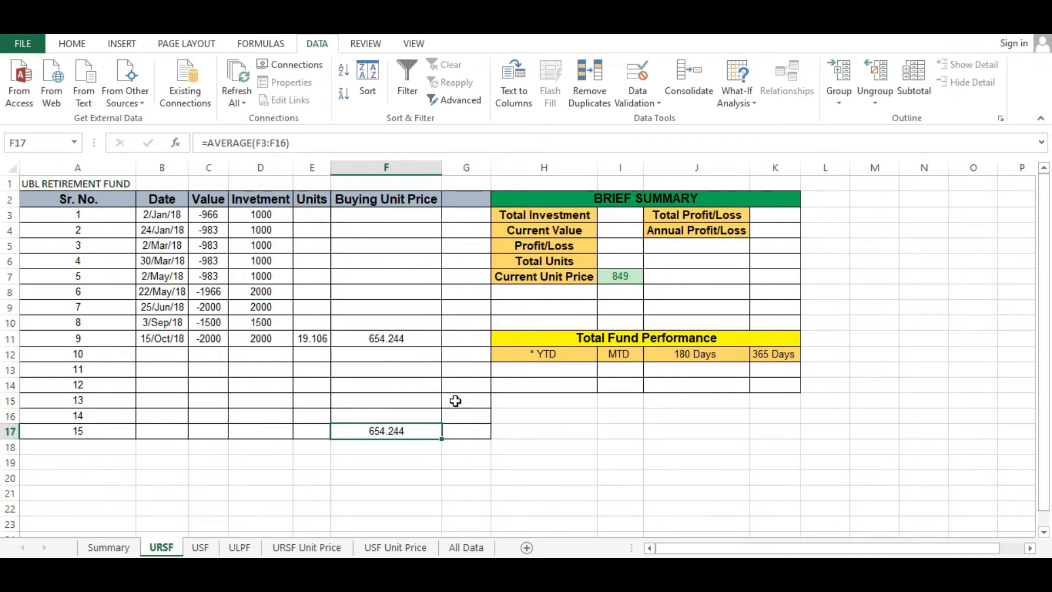
pyautogui.rightClick(385, 436)
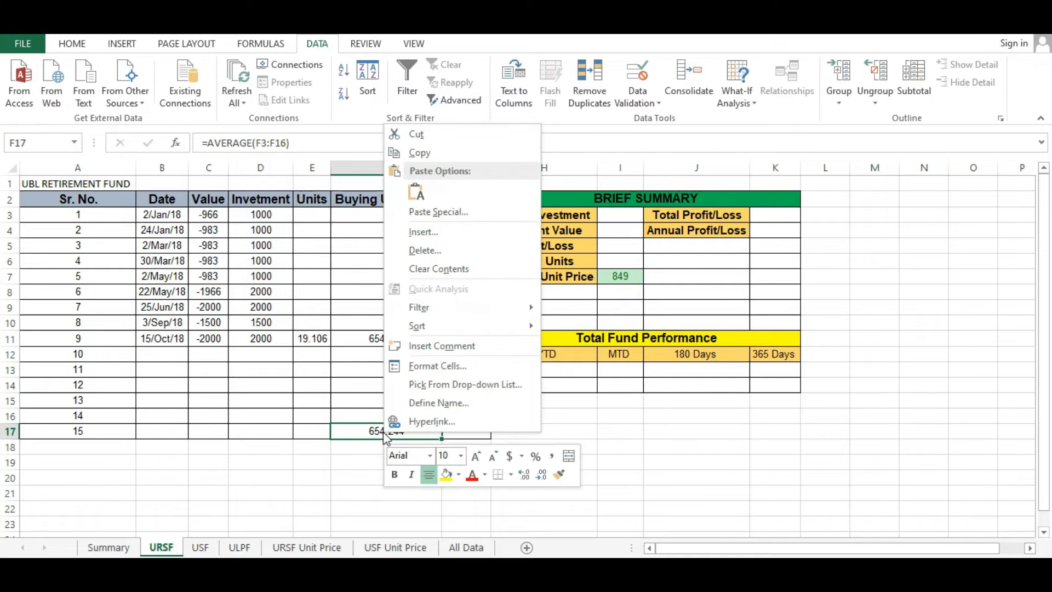
pyautogui.click(366, 430)
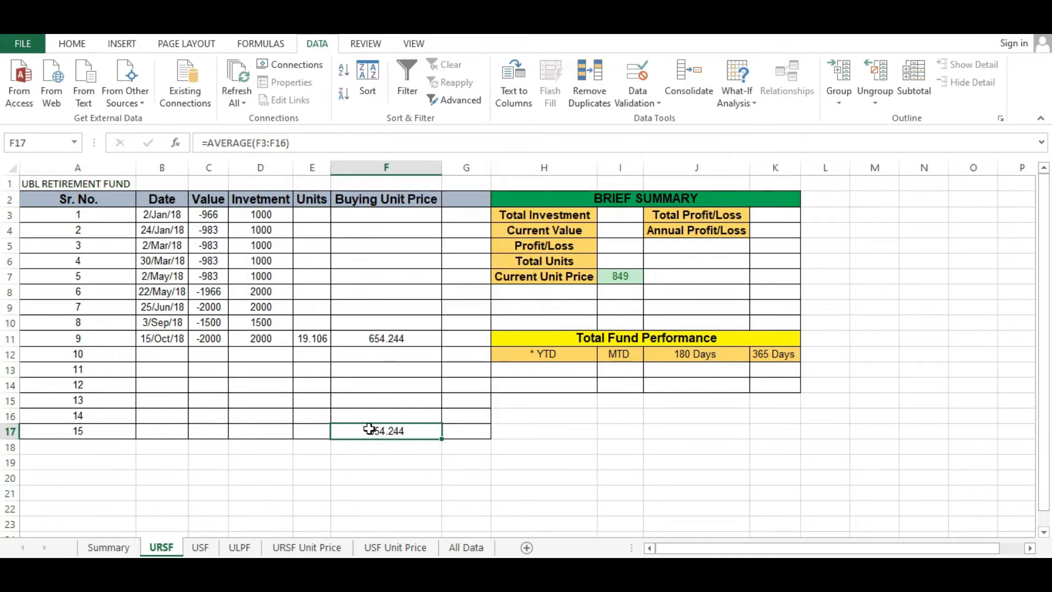
# - Add a Greater Than conditional formatting rule to cell I7 comparing with =$F$17, using Green Fill with Dark Green Text
pyautogui.click(623, 277)
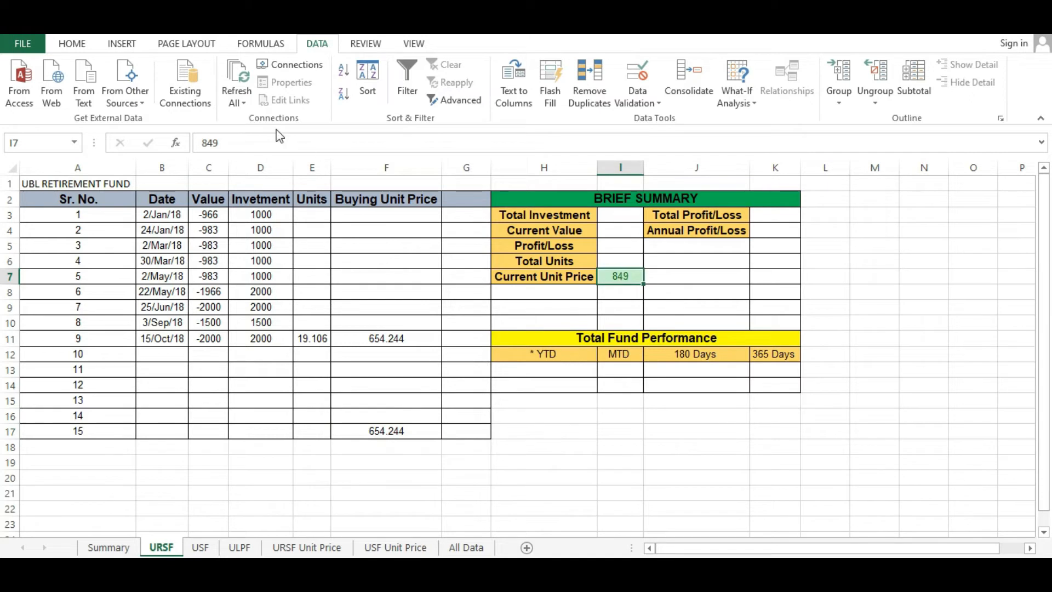
pyautogui.click(72, 45)
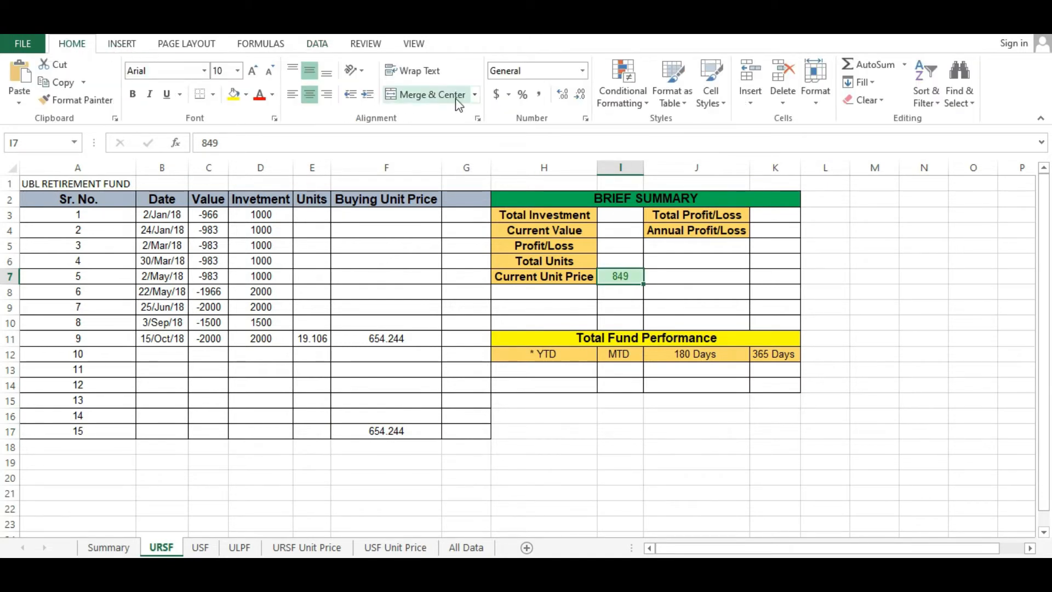
pyautogui.click(644, 105)
pyautogui.moveTo(662, 127)
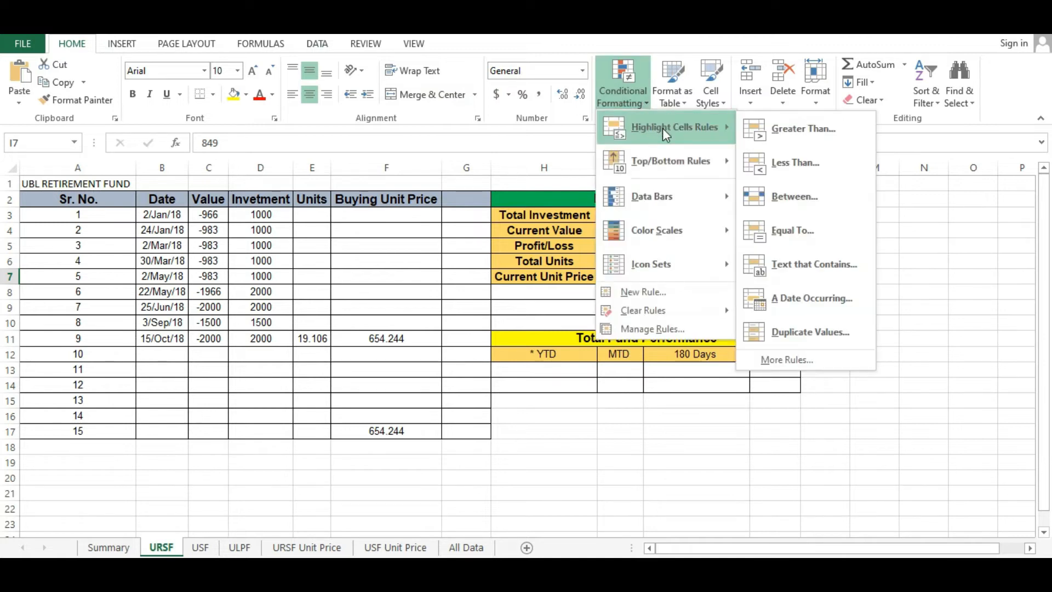
pyautogui.click(805, 131)
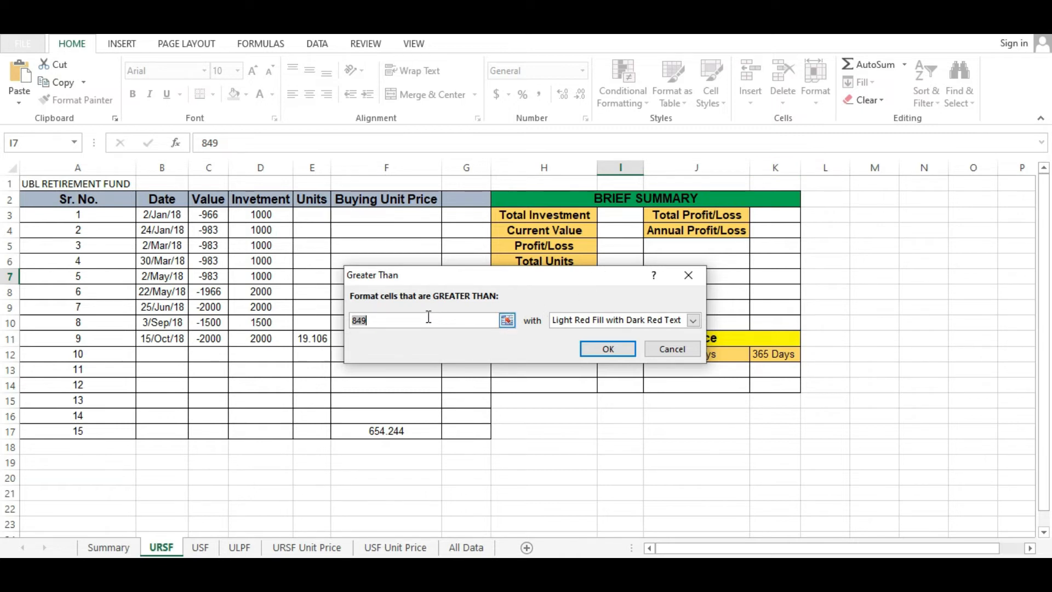
pyautogui.click(382, 428)
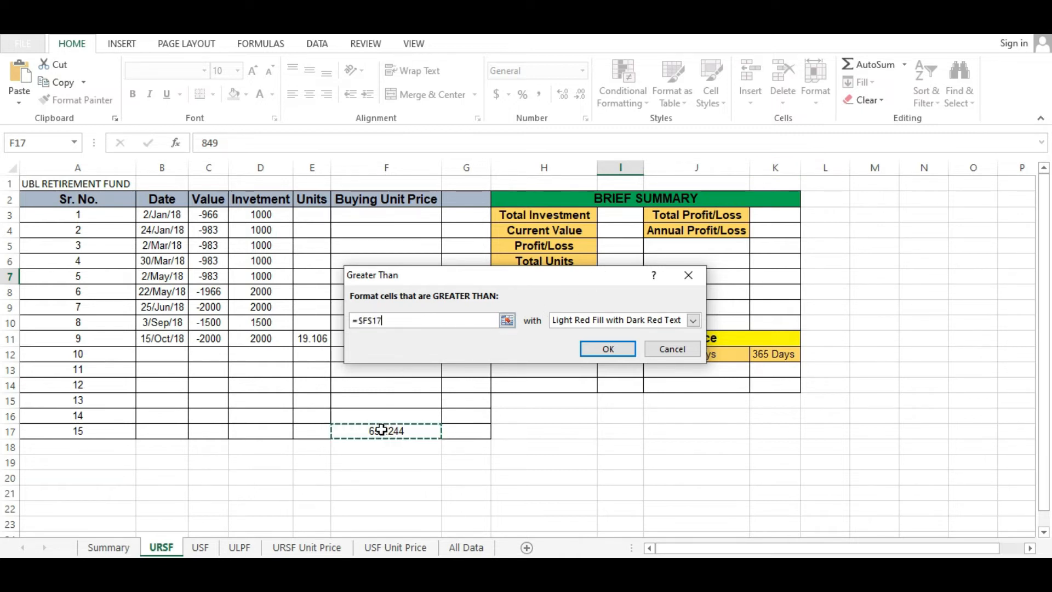
pyautogui.click(692, 321)
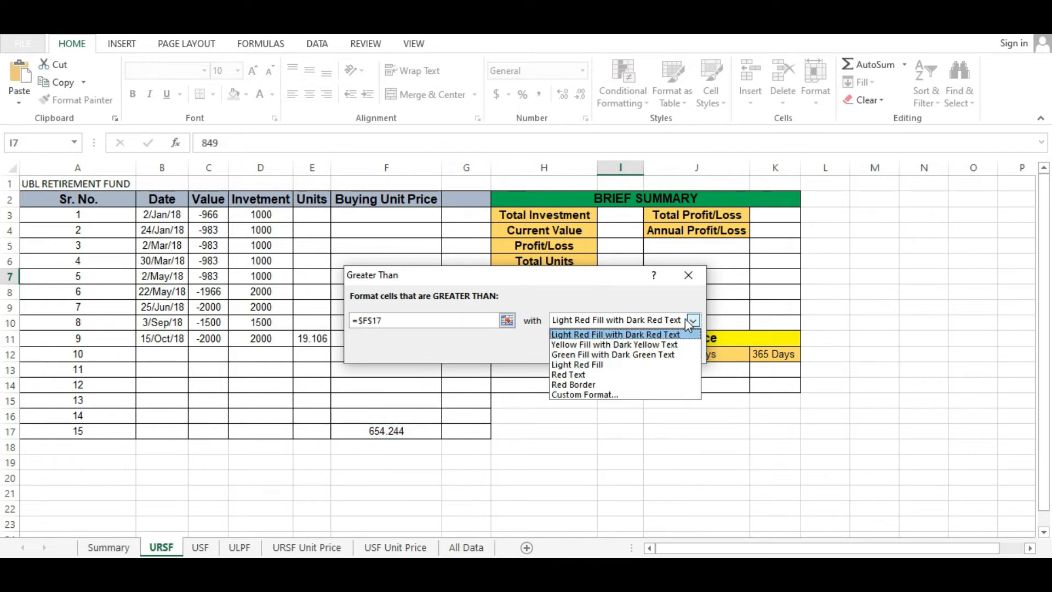
pyautogui.click(625, 355)
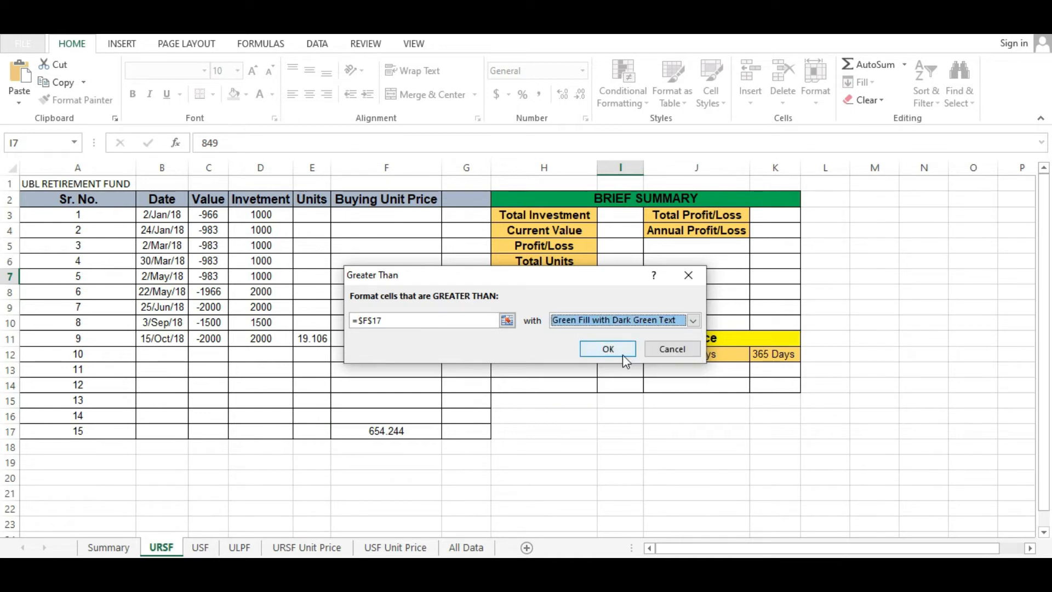
pyautogui.click(606, 350)
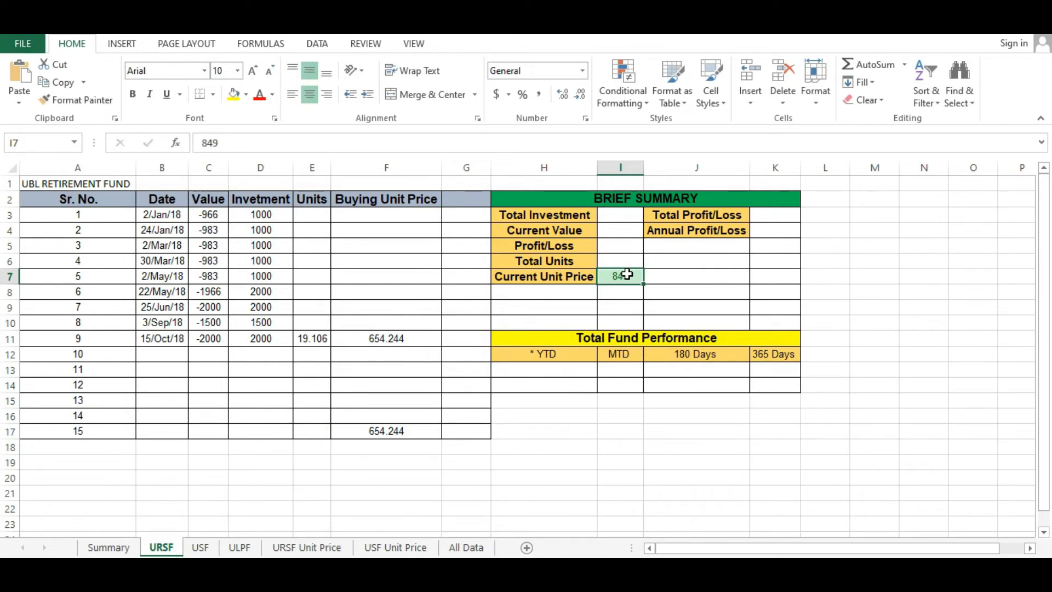
# - Add a Less Than conditional formatting rule to cell I7 comparing with =$F$17, using Light Red Fill with Dark Red Text
pyautogui.click(635, 104)
pyautogui.moveTo(661, 120)
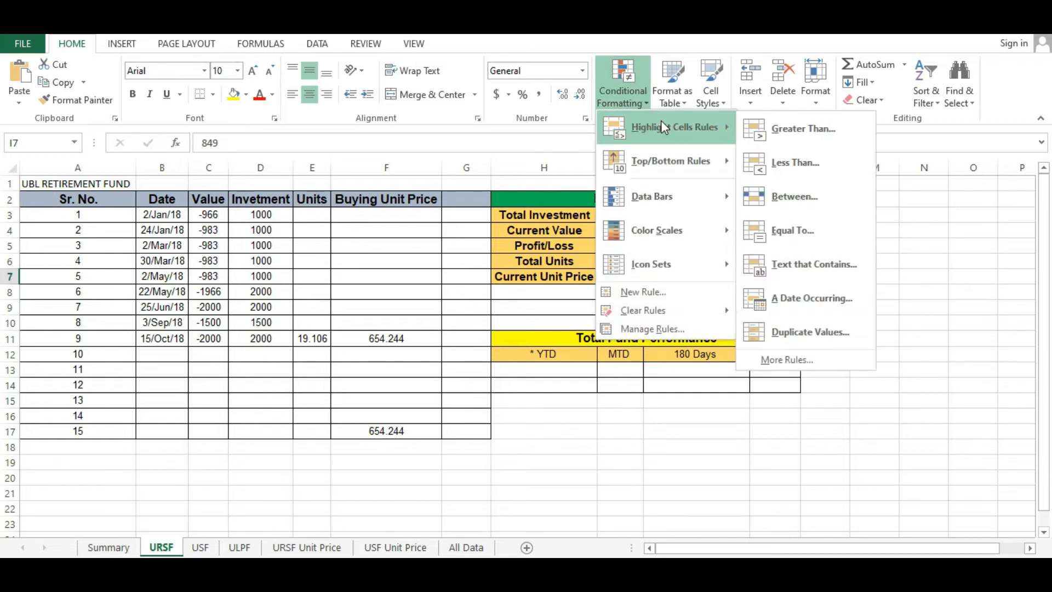
pyautogui.click(800, 158)
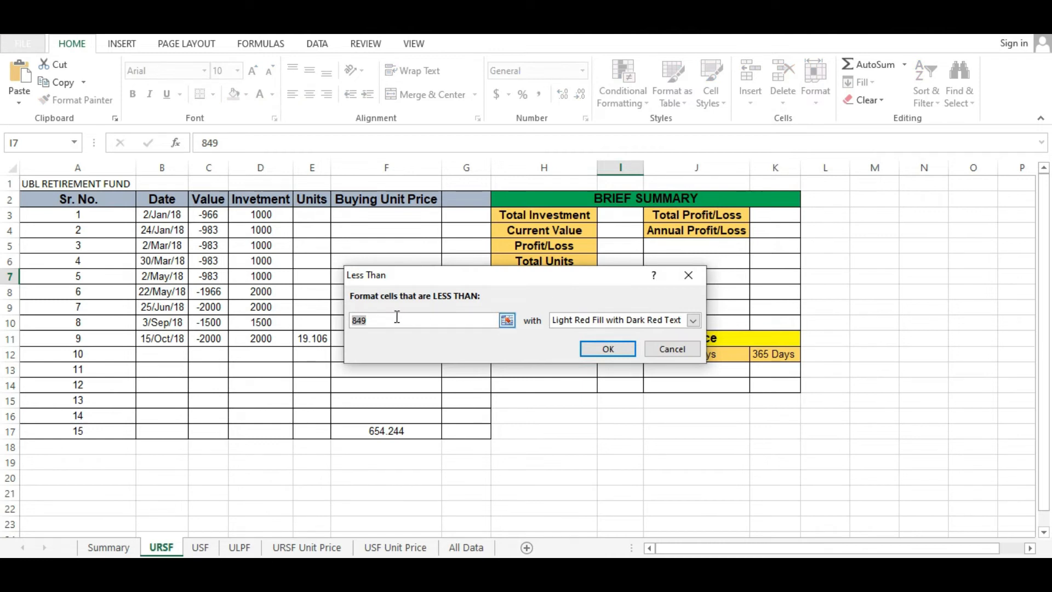
pyautogui.click(390, 430)
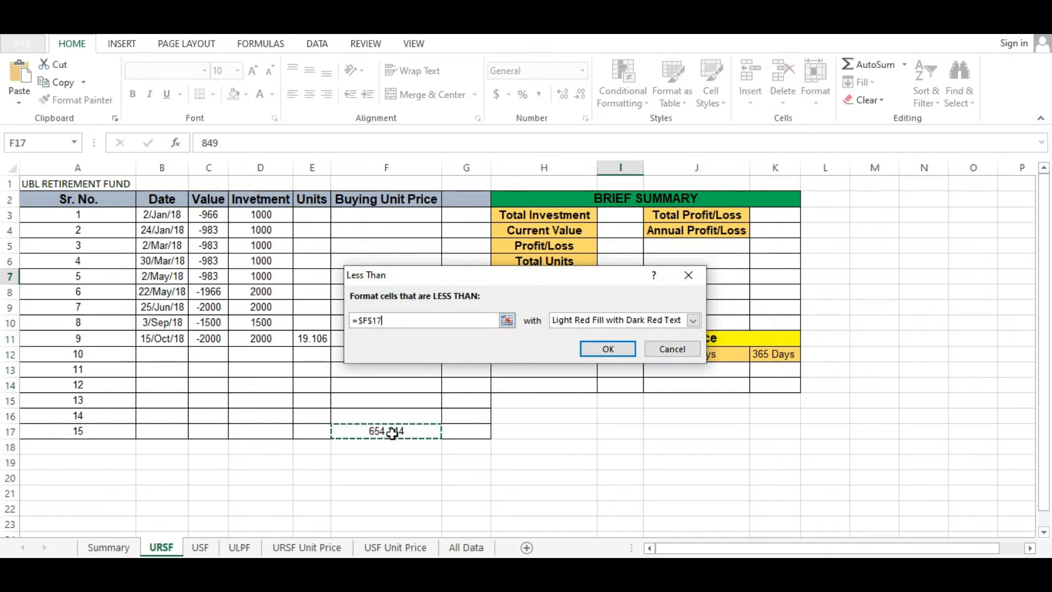
pyautogui.click(633, 321)
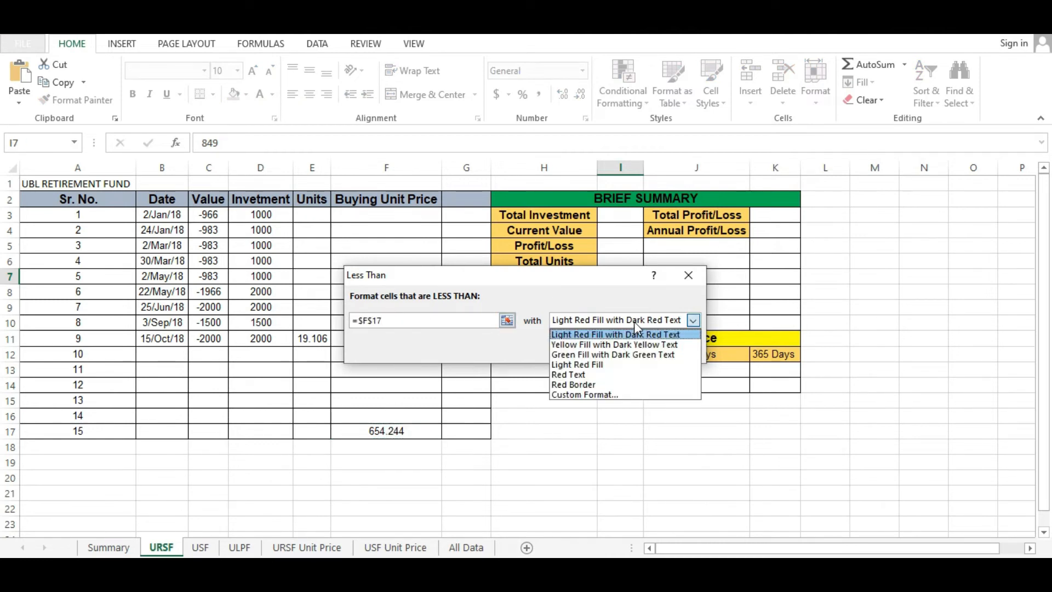
pyautogui.click(610, 335)
pyautogui.click(607, 353)
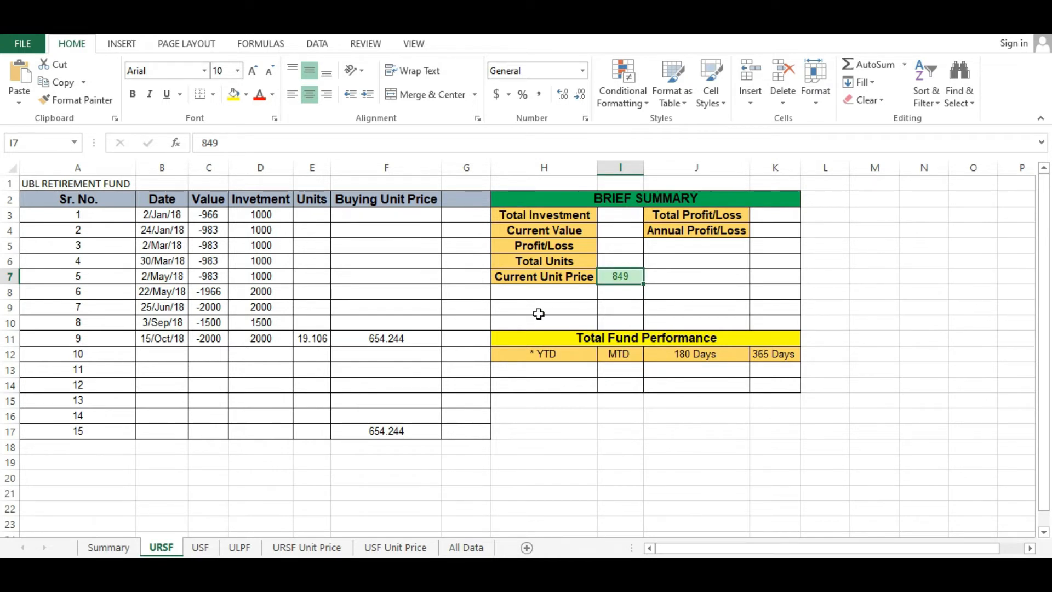
# - Change the Current Unit Price in cell I7 to 600 to test the conditional formatting against the average in F17
pyautogui.click(397, 430)
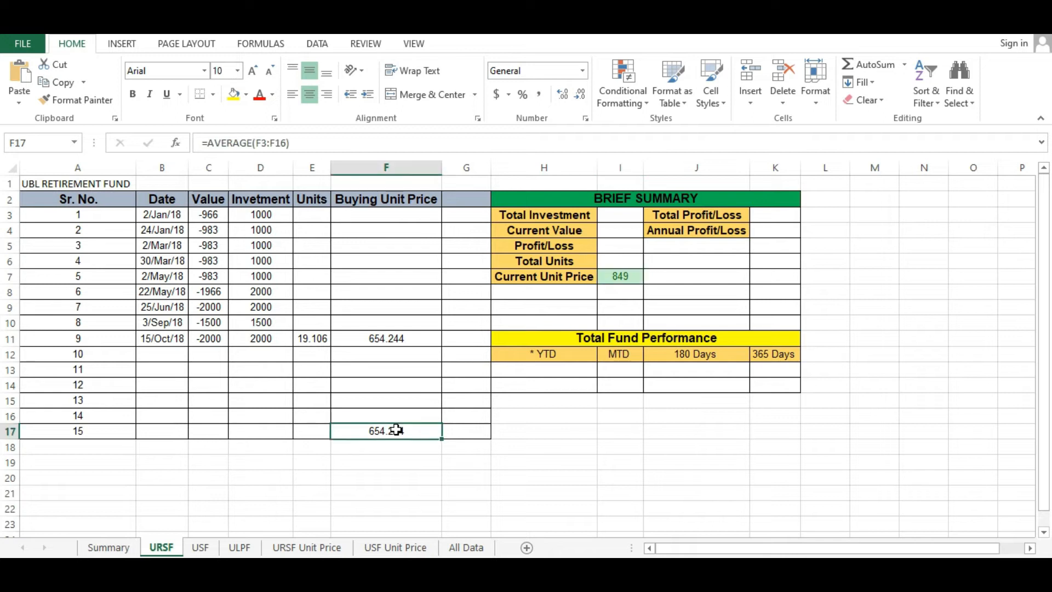
pyautogui.click(620, 277)
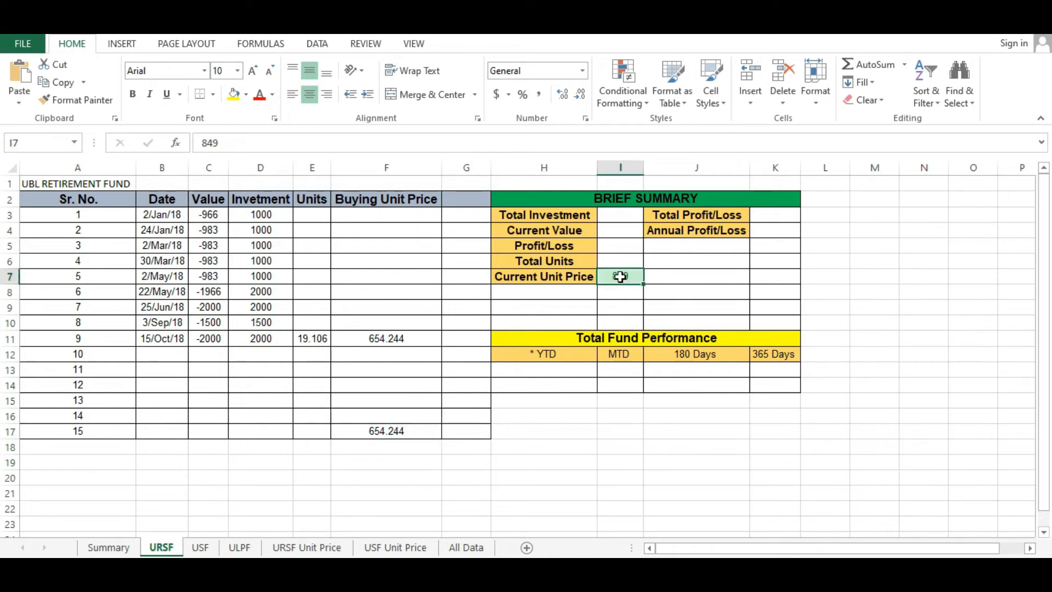
pyautogui.write('600')
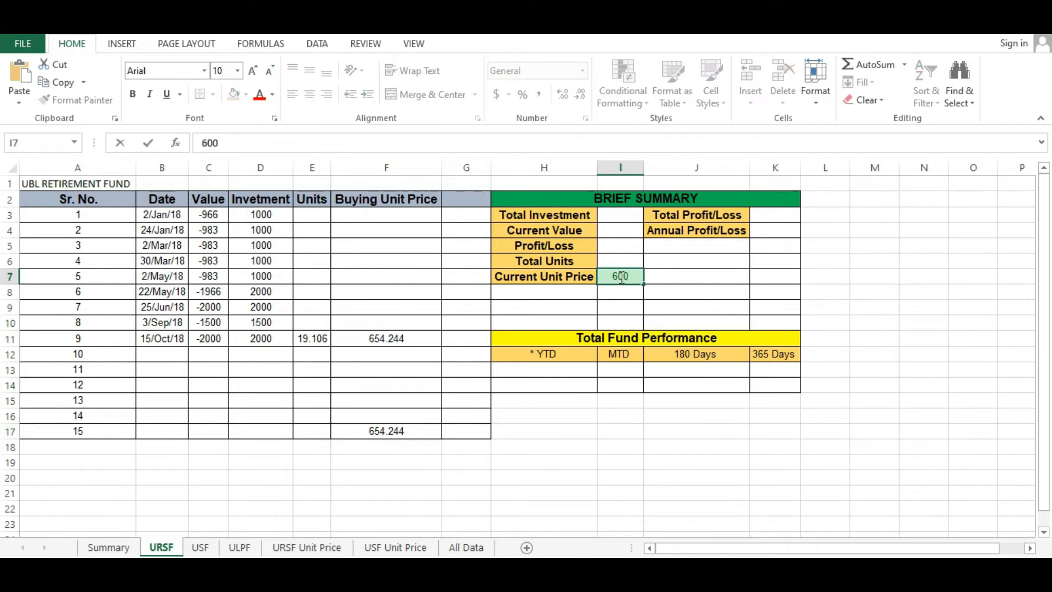
pyautogui.press('Return')
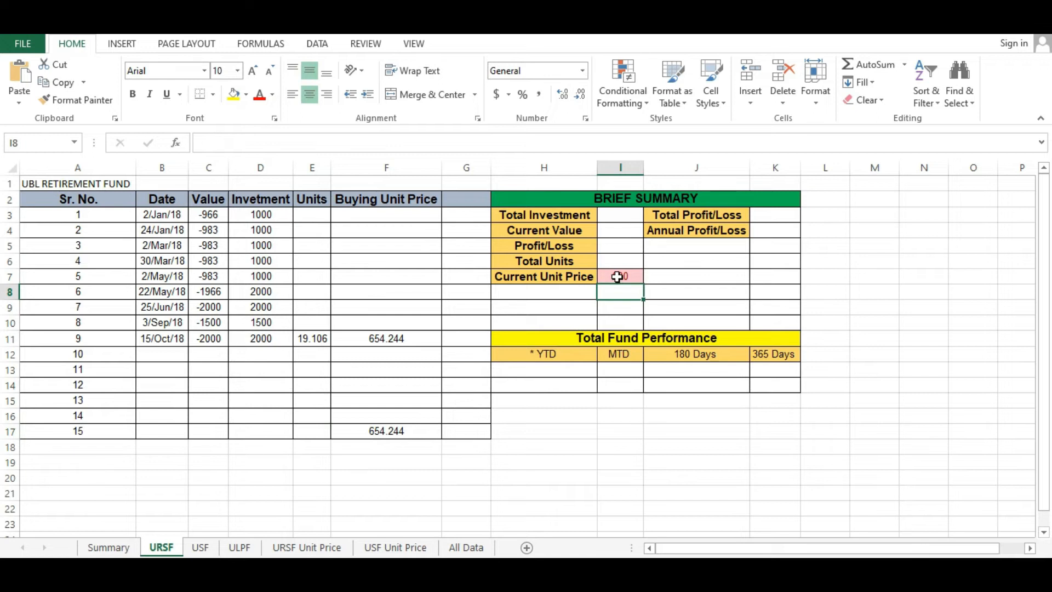
# - Total the Investment column in cell D17 with =SUM(D3:D16)
pyautogui.click(253, 429)
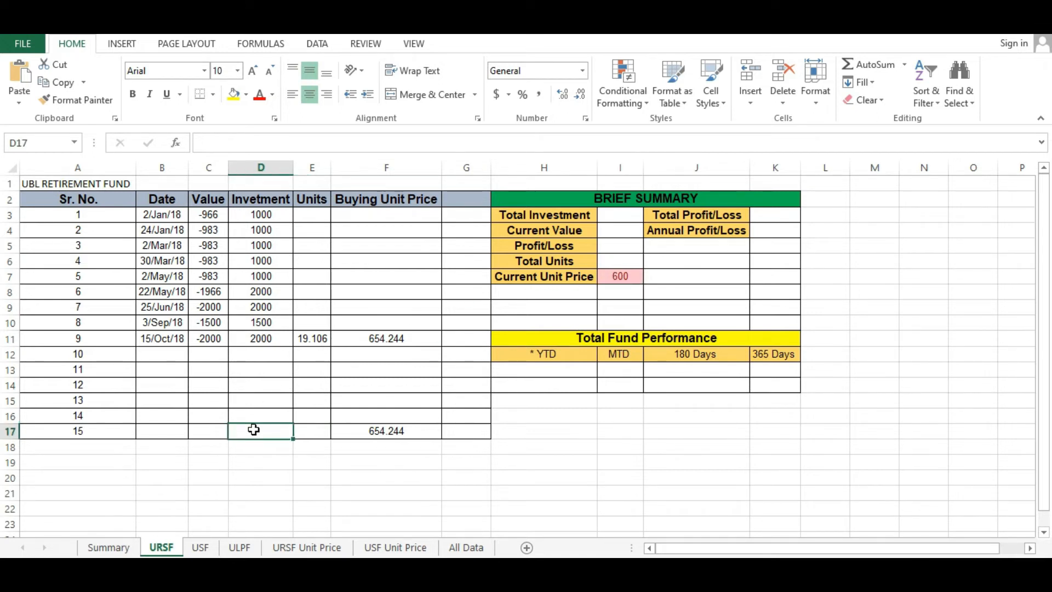
pyautogui.write('=sum')
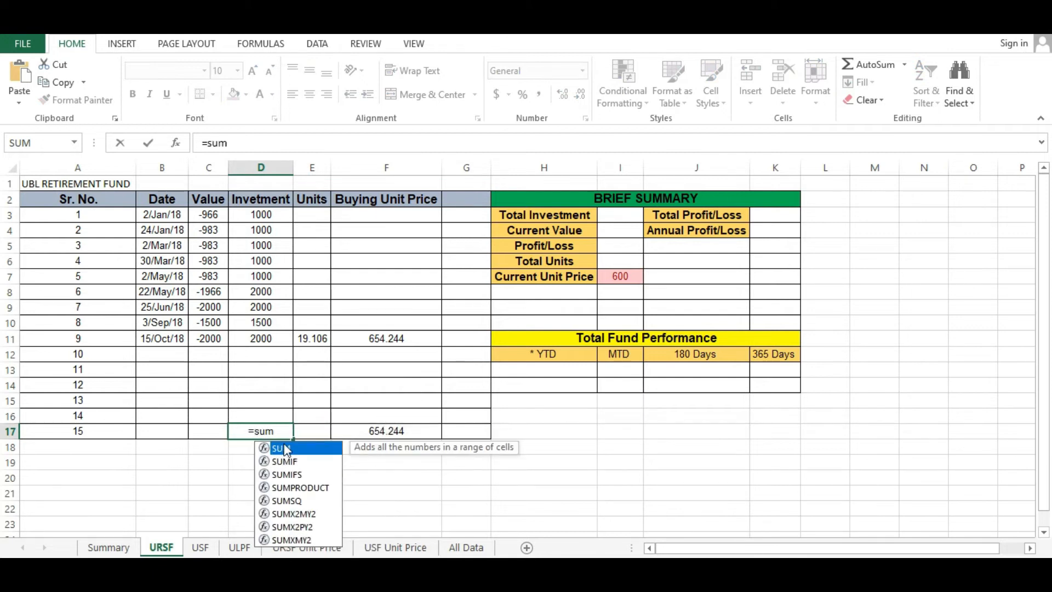
pyautogui.doubleClick(285, 449)
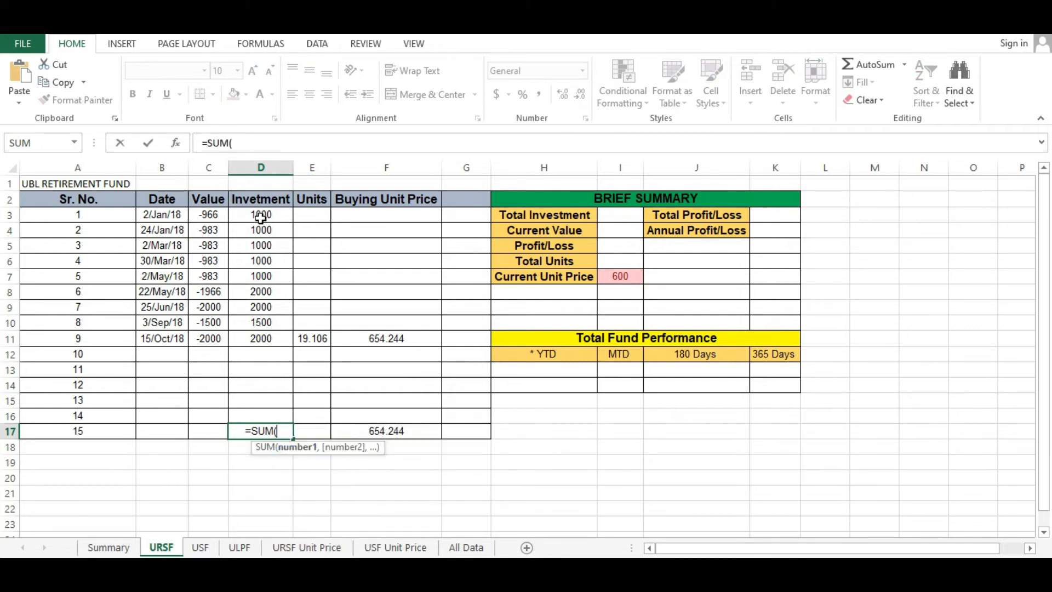
pyautogui.moveTo(261, 218); pyautogui.dragTo(250, 410)
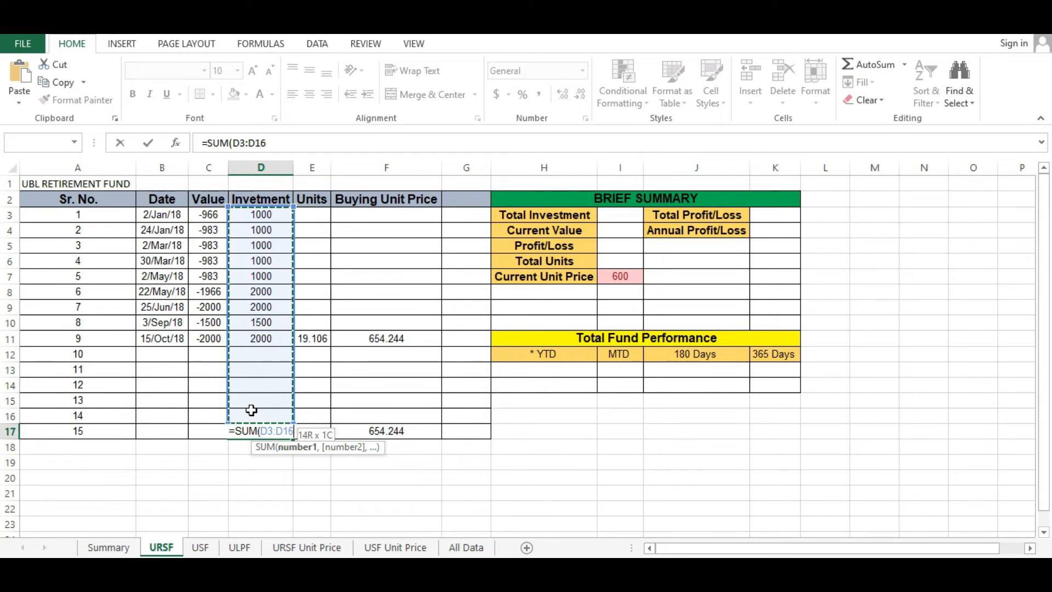
pyautogui.press('Return')
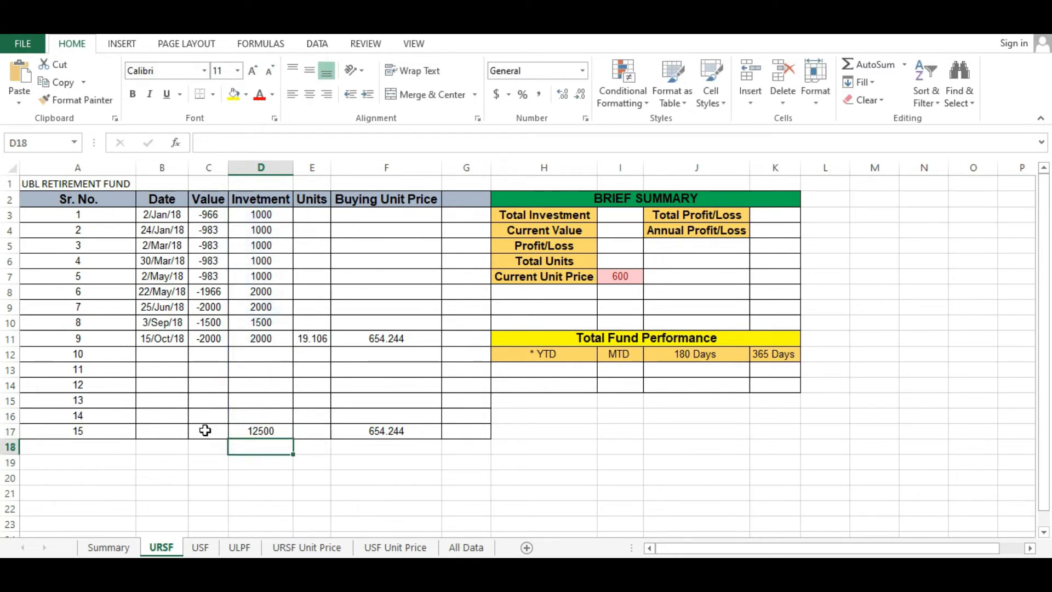
# - Calculate the current value in cell C17 by multiplying the units by the current unit price with =E11*I7
pyautogui.click(205, 431)
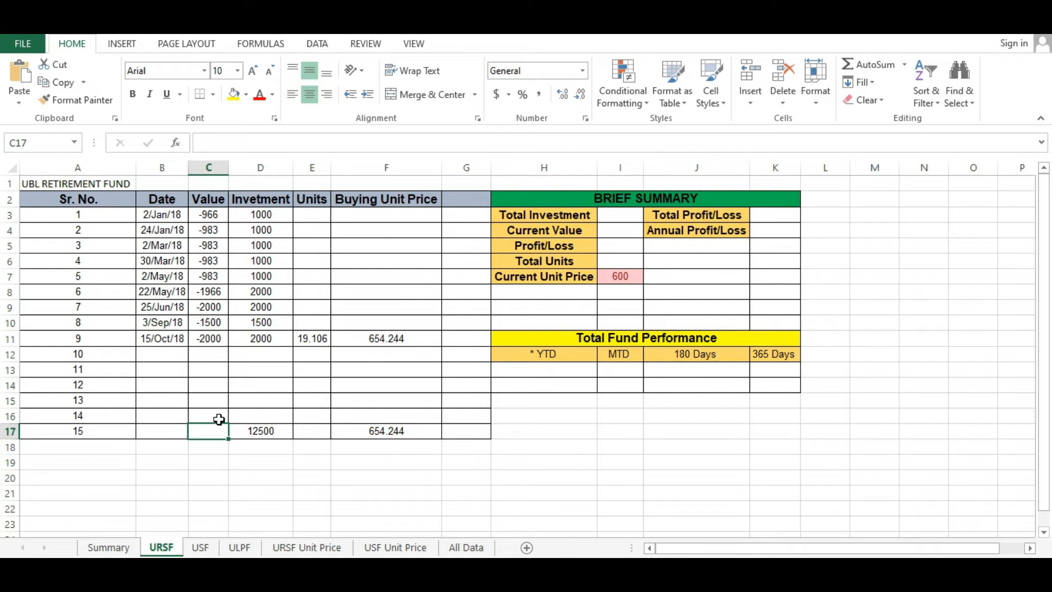
pyautogui.write('=')
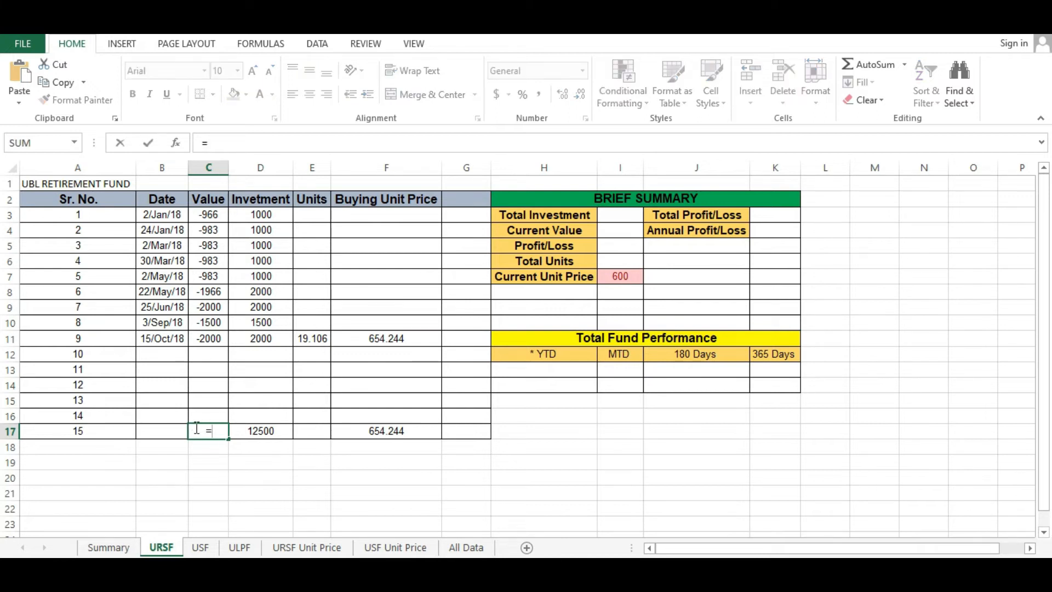
pyautogui.click(309, 338)
pyautogui.write('*')
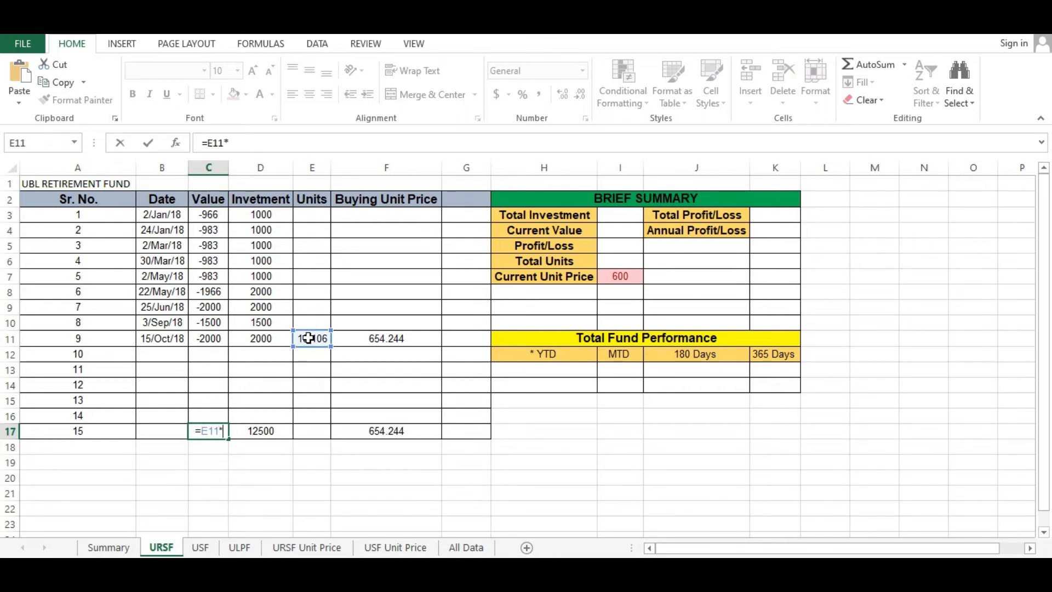
pyautogui.click(625, 276)
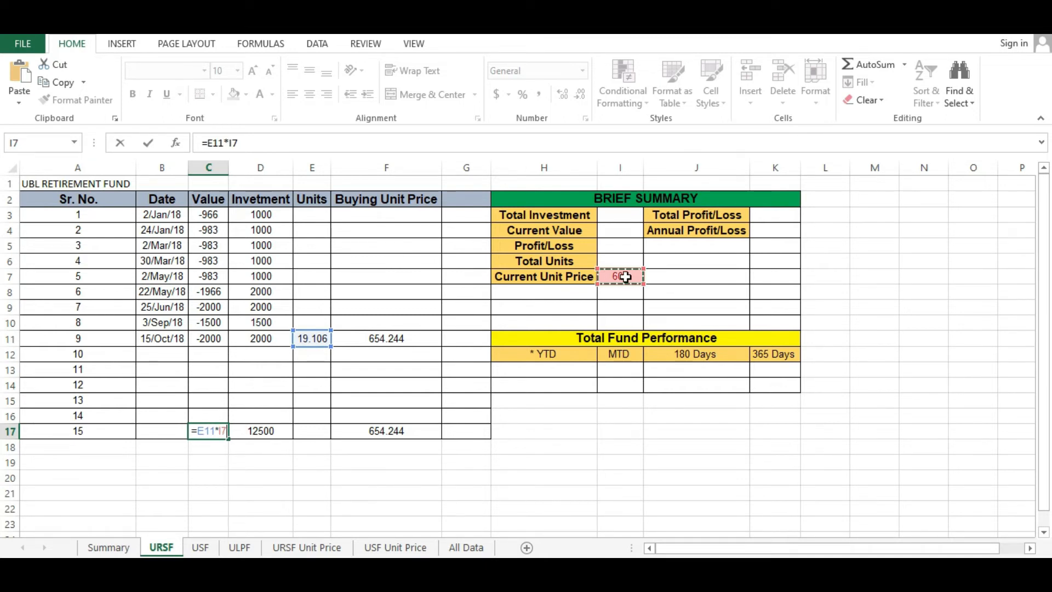
pyautogui.press('Return')
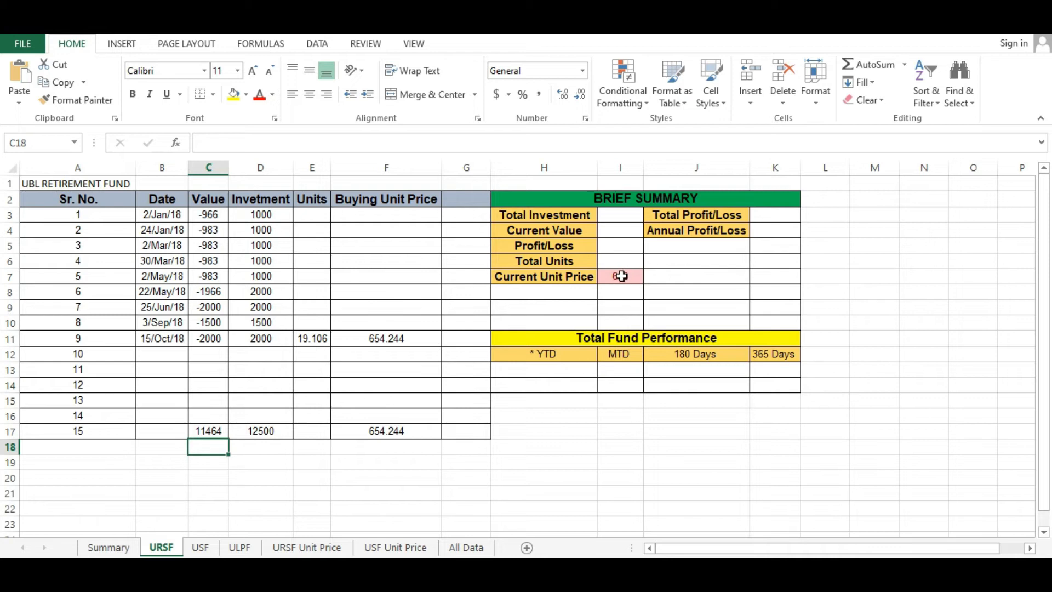
pyautogui.click(202, 433)
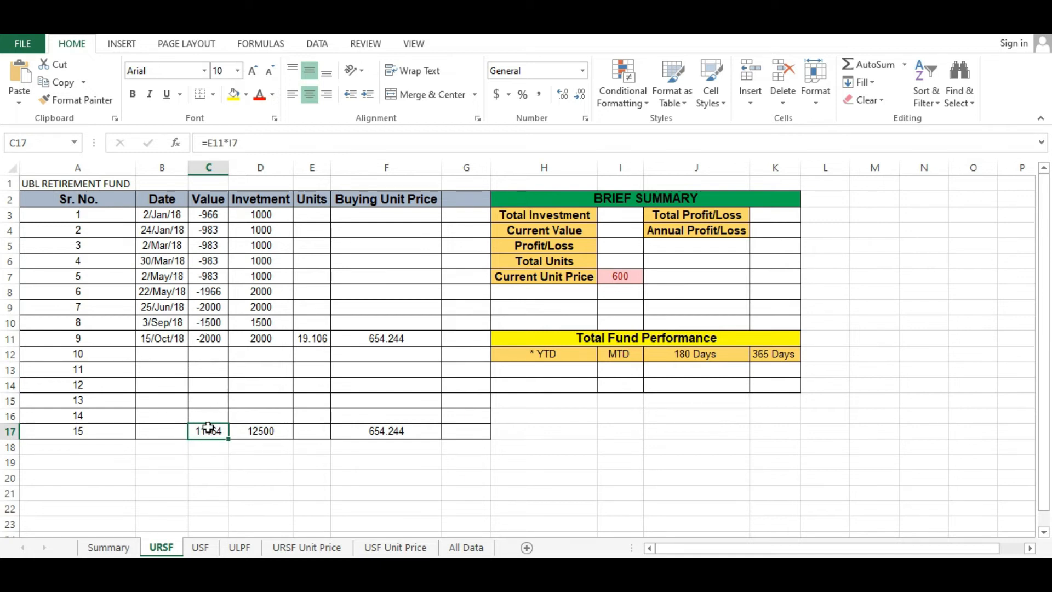
# - Enter the current date in cell B17 with the formula =TODAY()
pyautogui.click(150, 431)
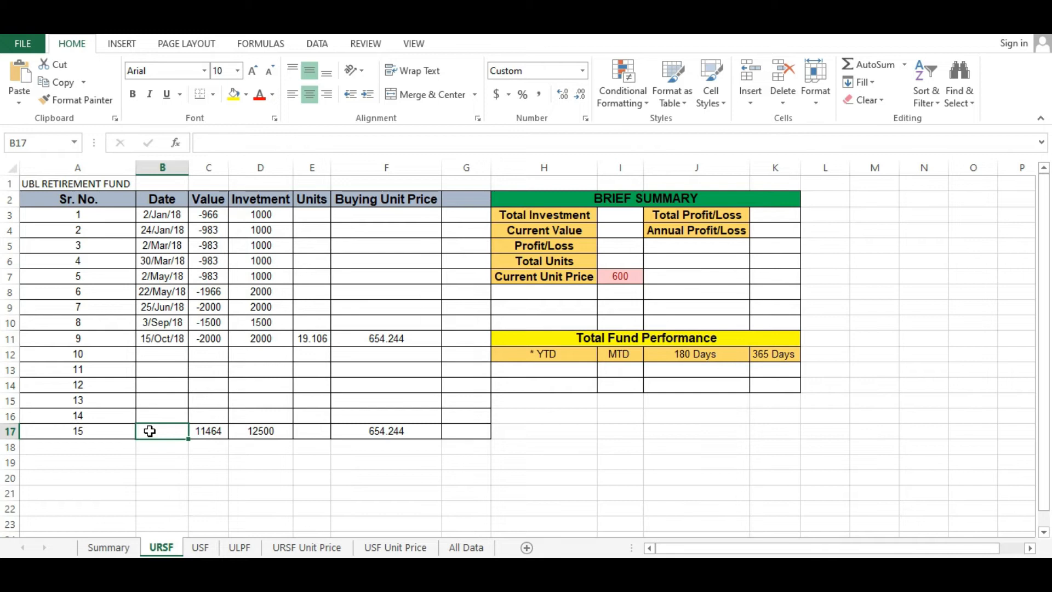
pyautogui.write('=')
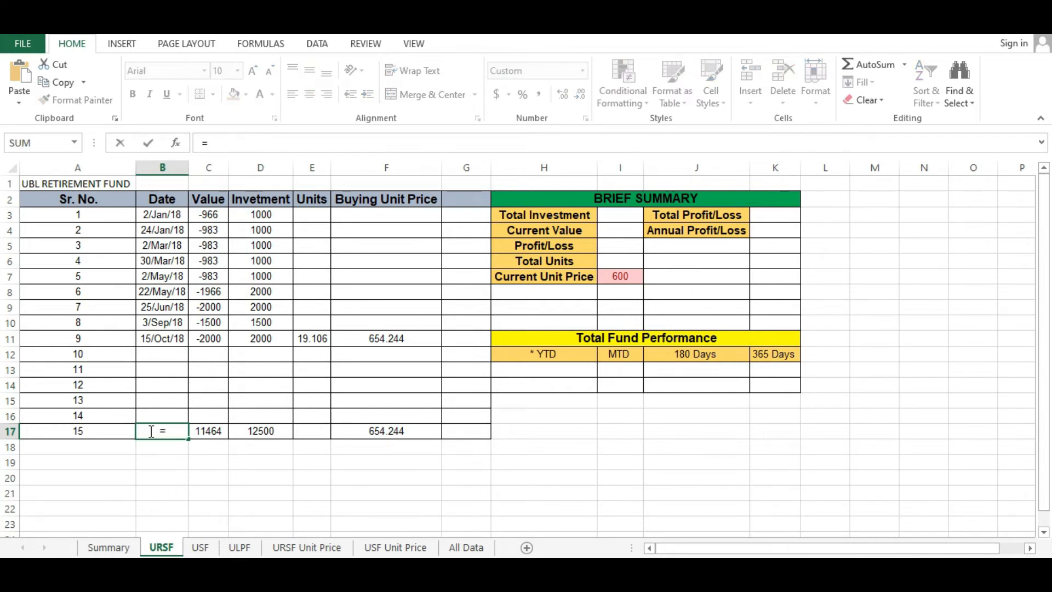
pyautogui.write('to')
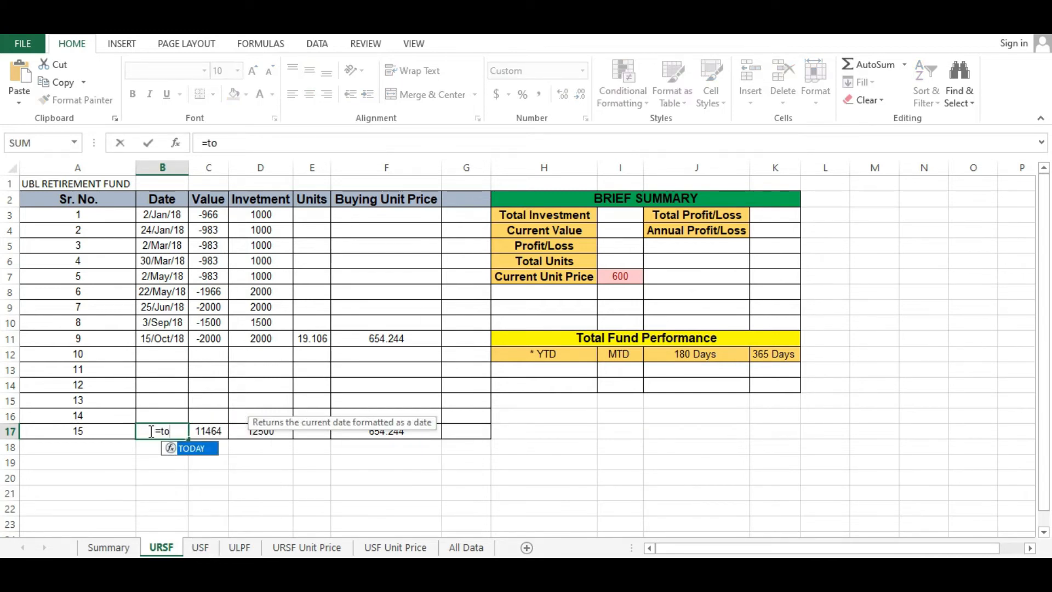
pyautogui.doubleClick(193, 444)
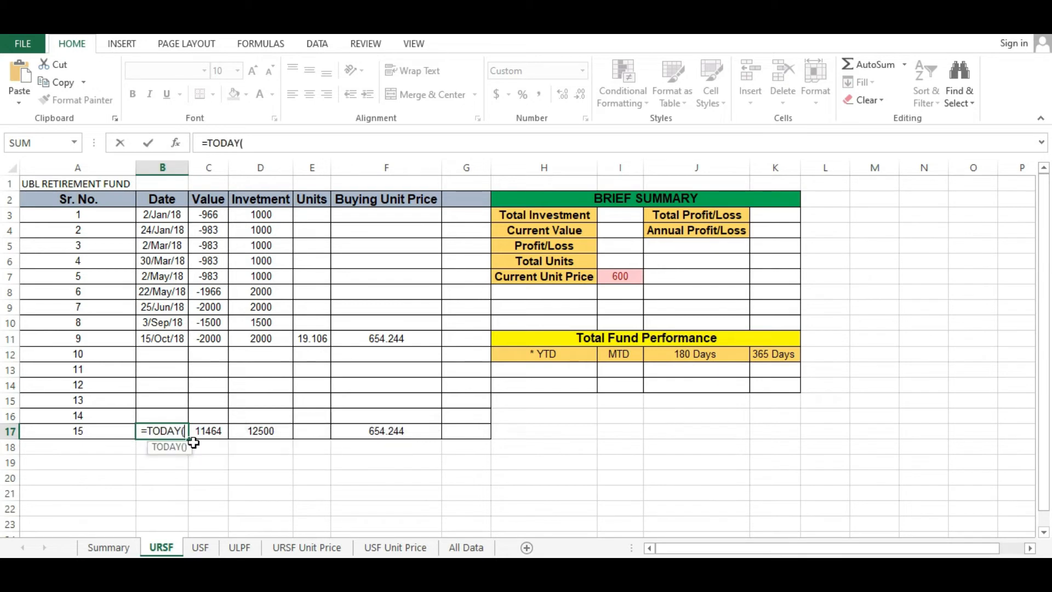
pyautogui.write(')')
pyautogui.press('Return')
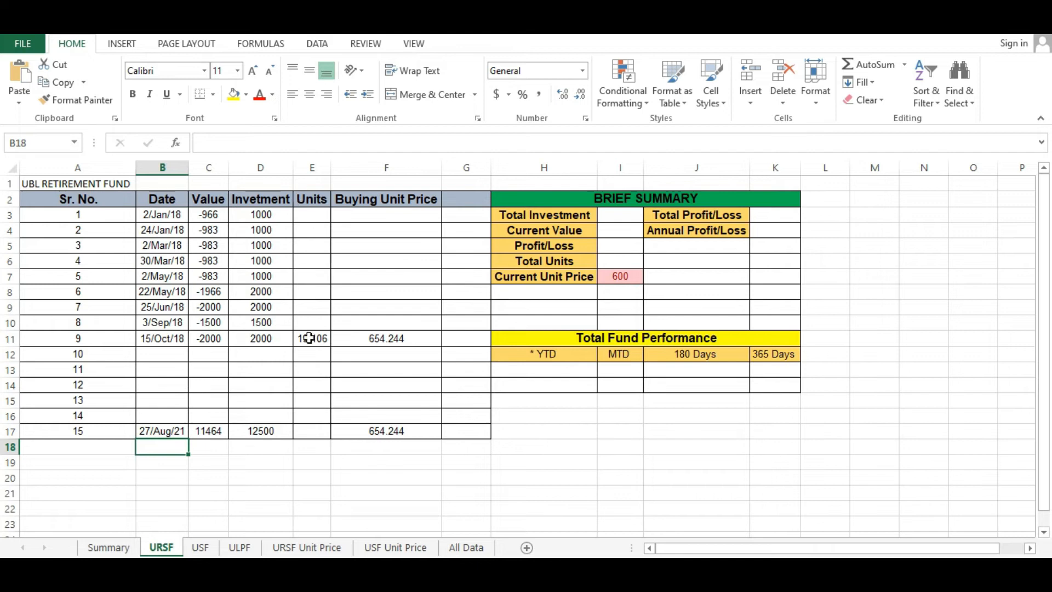
# - Total the Units column in cell E17 with =SUM(E3:E16)
pyautogui.click(312, 431)
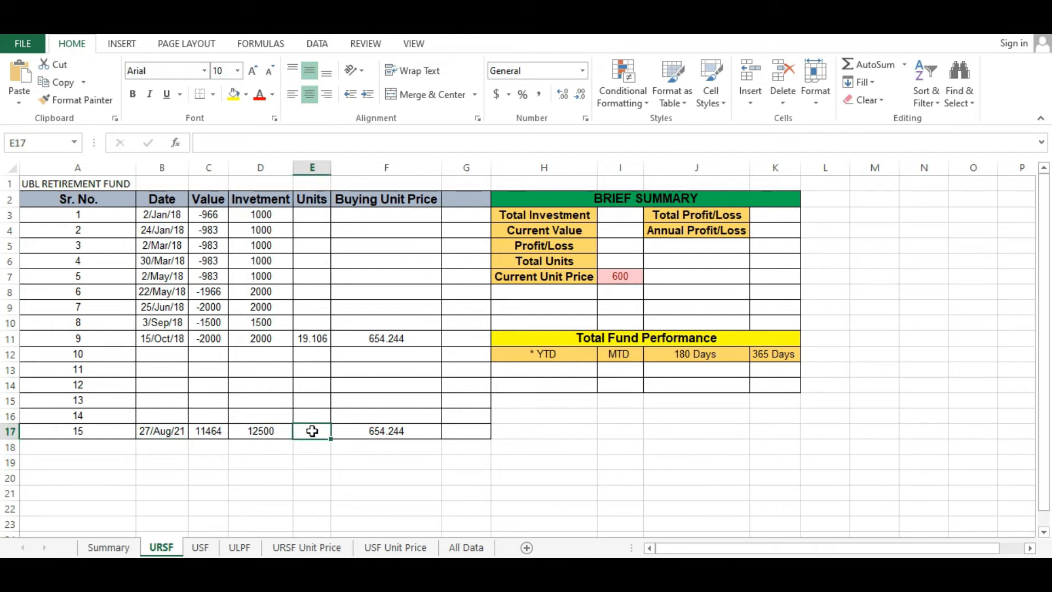
pyautogui.write('=sum')
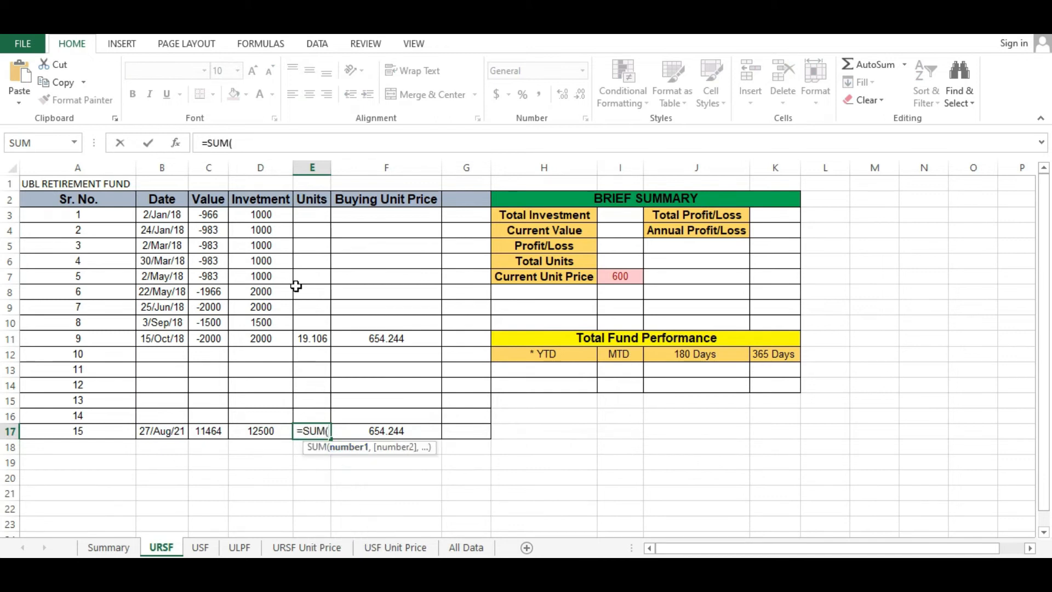
pyautogui.moveTo(310, 214); pyautogui.dragTo(308, 411)
pyautogui.press('Return')
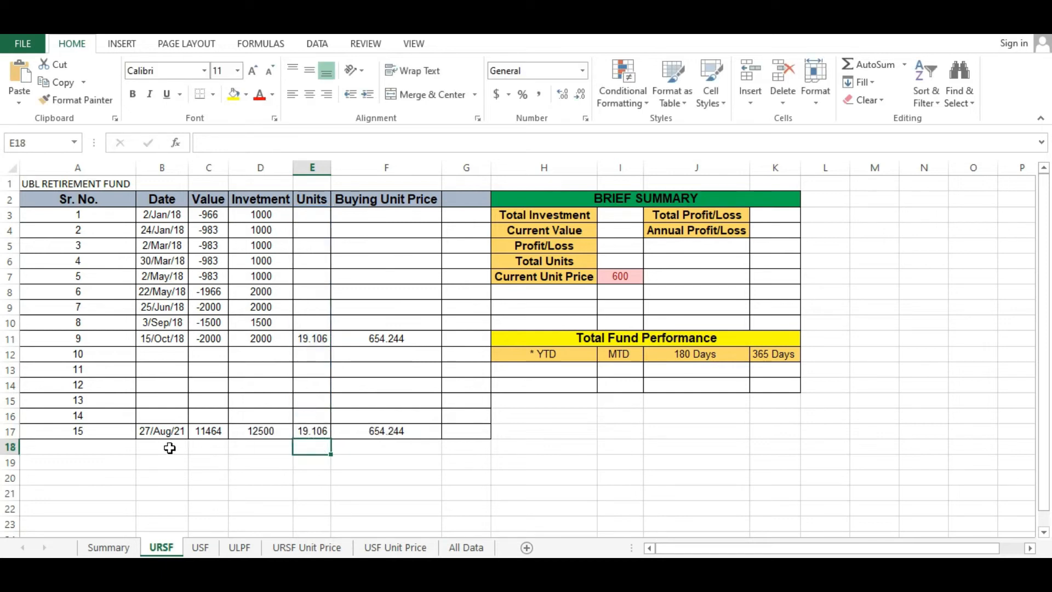
# - Replace the formula in cell C17 with =E17*I7 so the value uses the total units and the current unit price
pyautogui.click(207, 431)
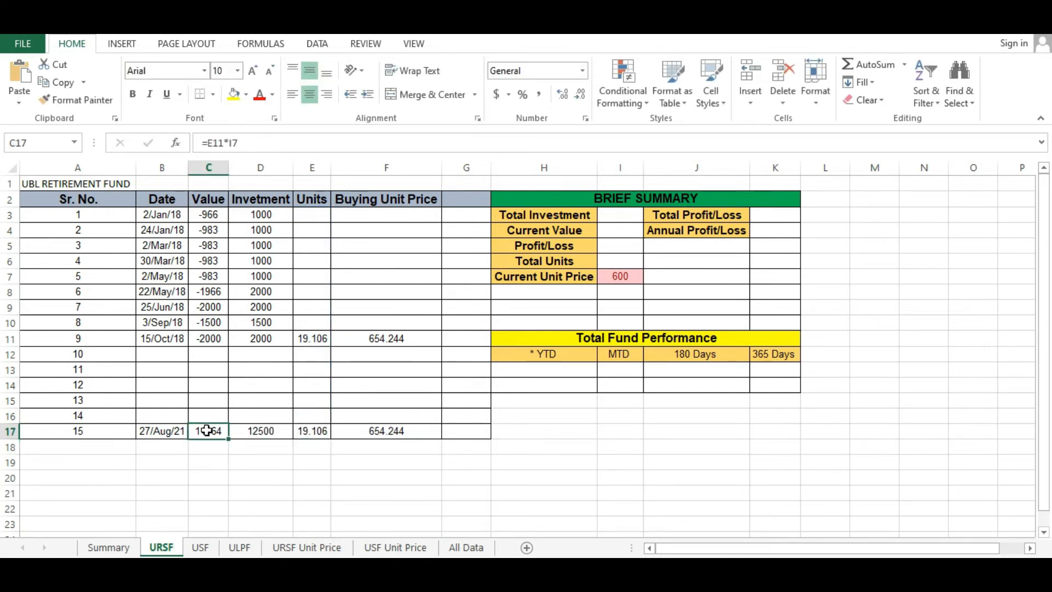
pyautogui.press('Delete')
pyautogui.write('=')
pyautogui.click(305, 432)
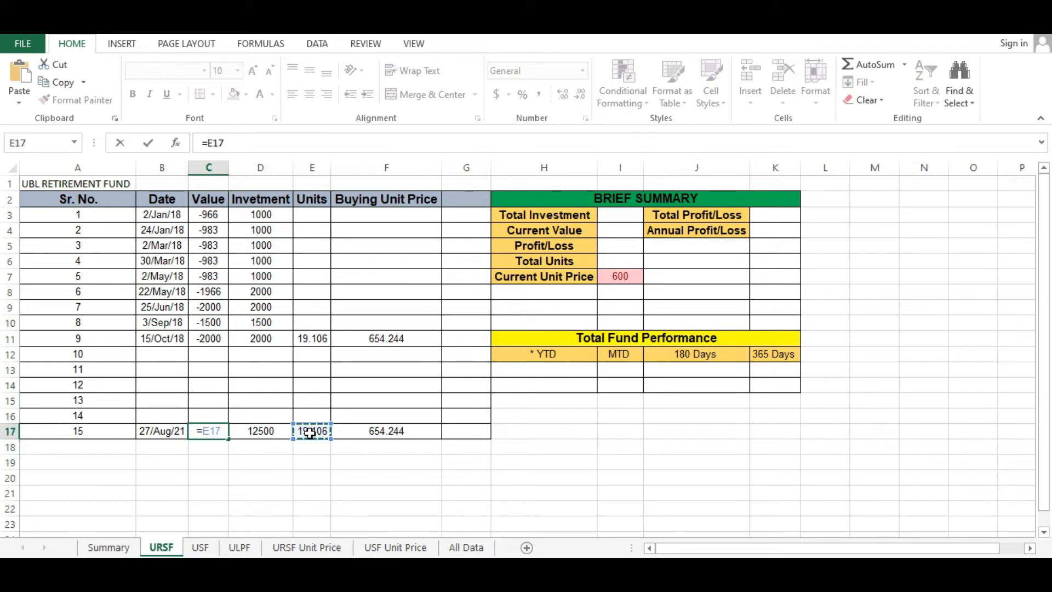
pyautogui.write('*')
pyautogui.click(620, 276)
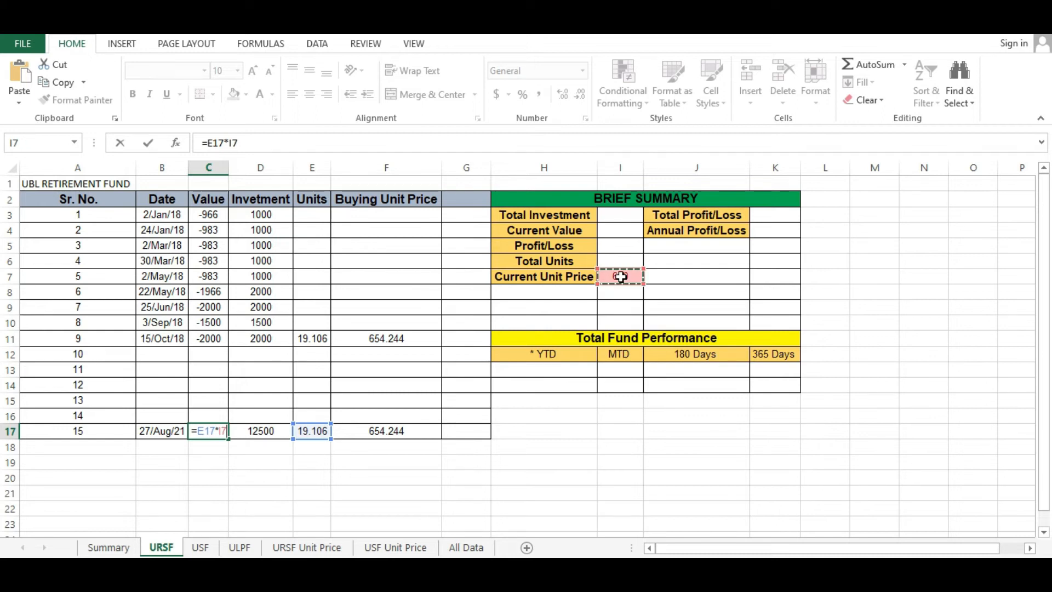
pyautogui.press('Return')
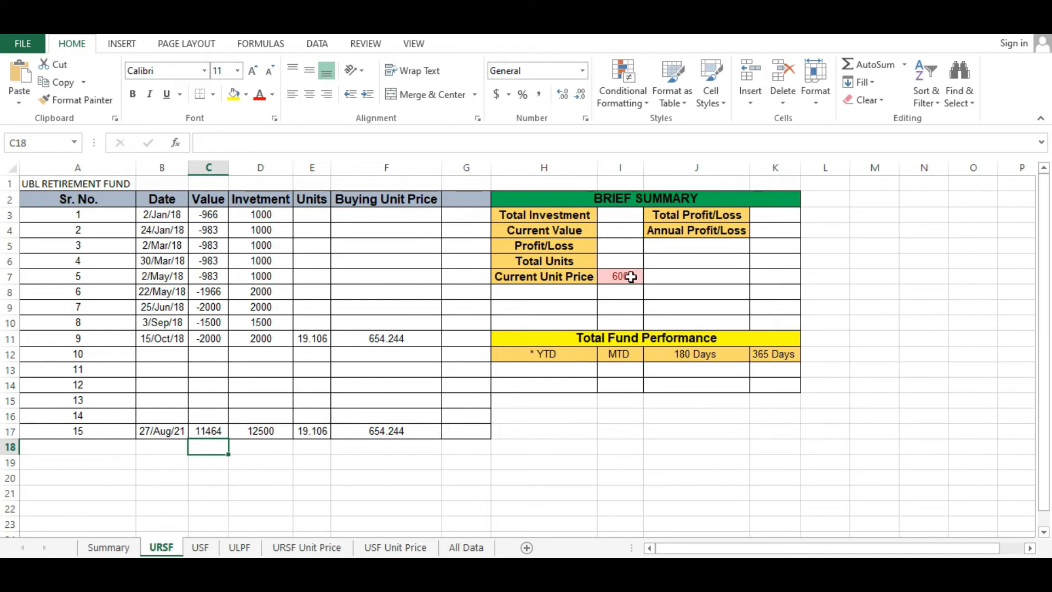
pyautogui.click(210, 430)
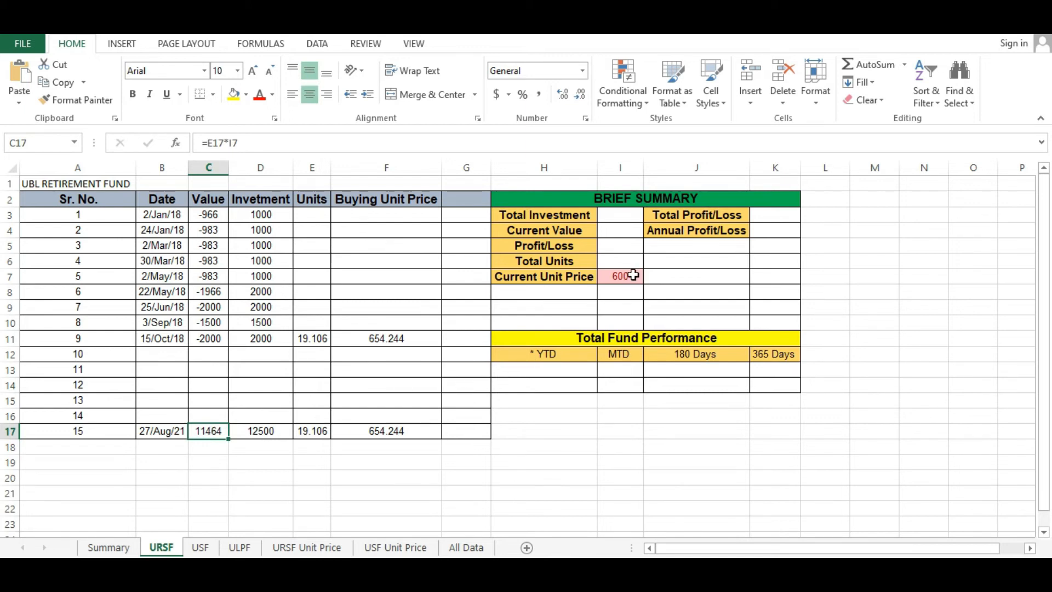
# - Copy the investment total in D17 and paste it as a link into the Total Investment cell I3
pyautogui.click(612, 216)
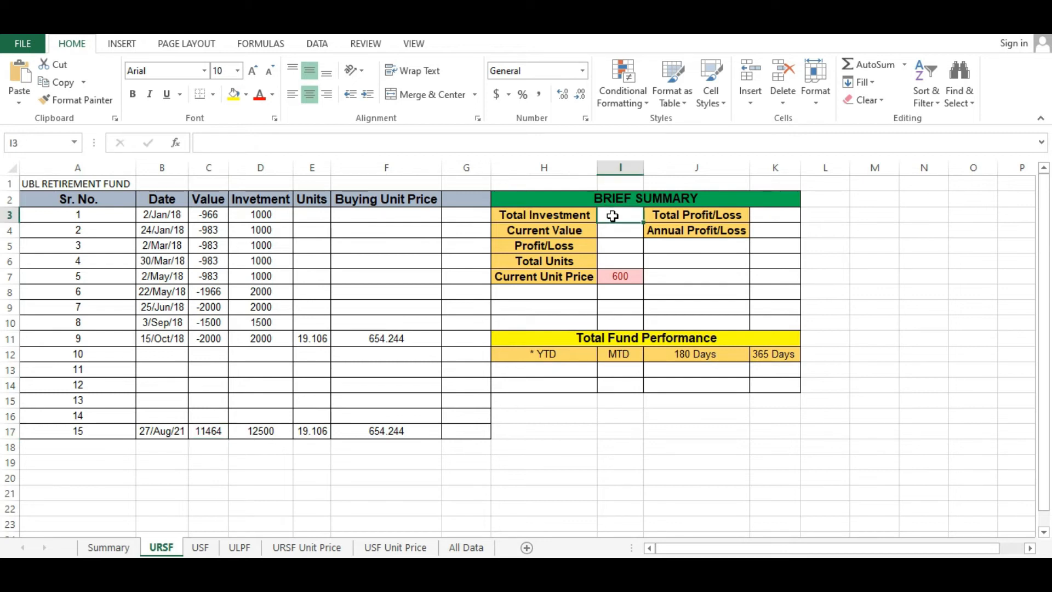
pyautogui.click(262, 432)
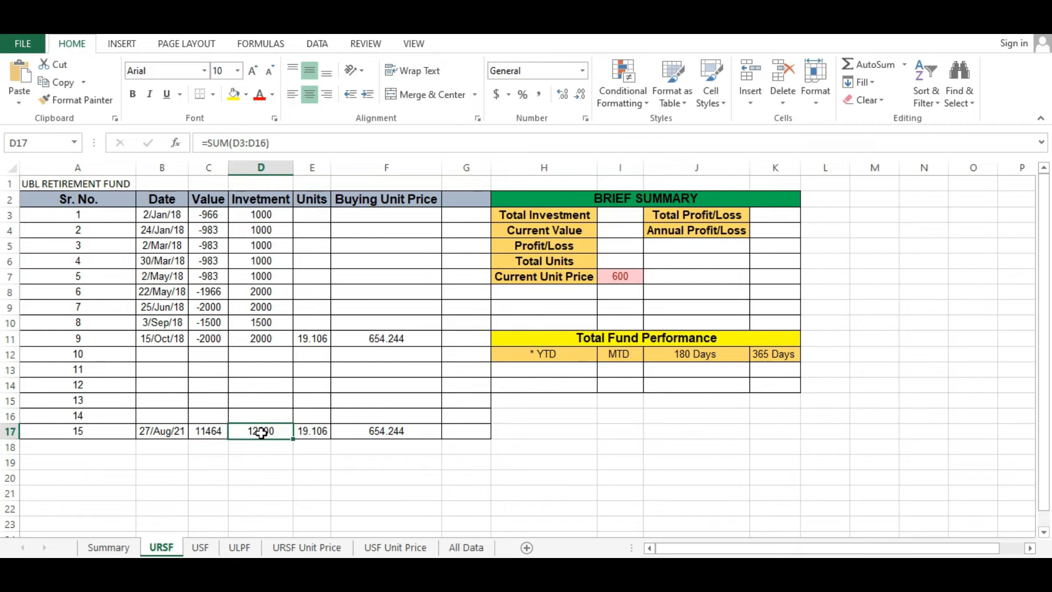
pyautogui.click(623, 214)
pyautogui.rightClick(624, 214)
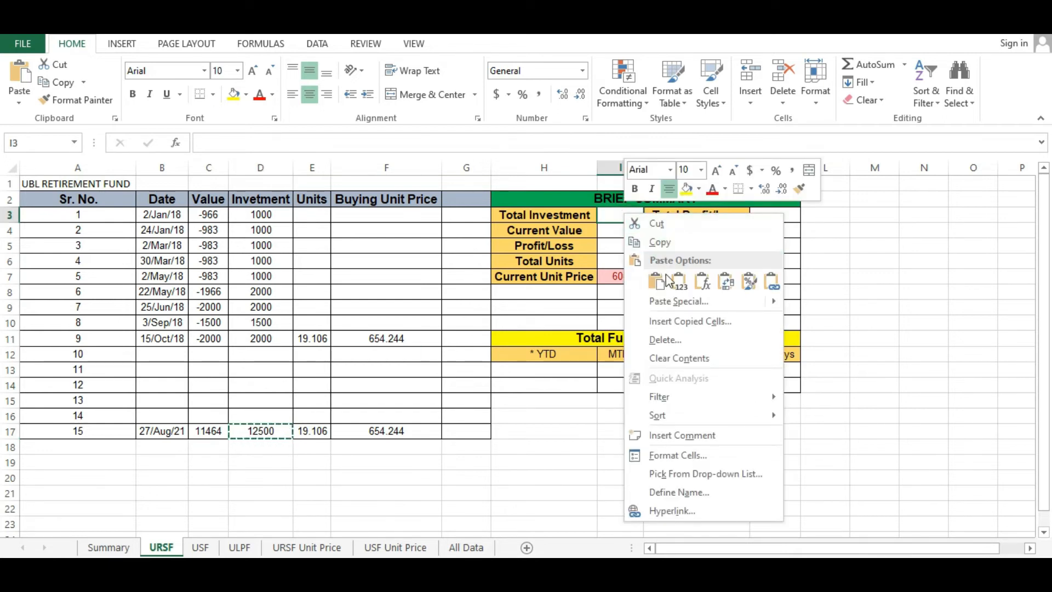
pyautogui.click(668, 304)
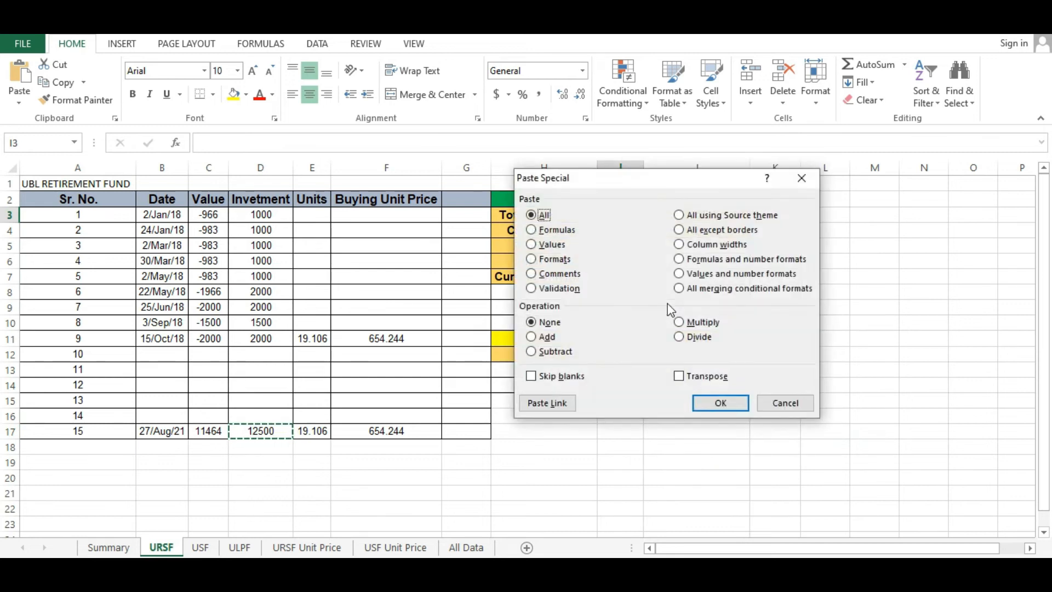
pyautogui.click(550, 399)
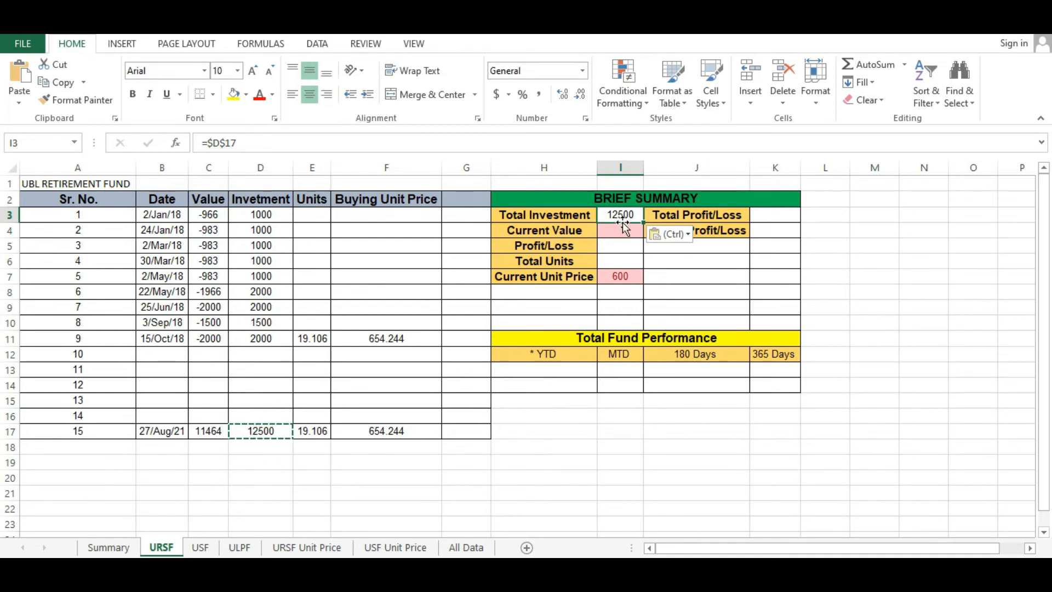
# - Enter an investment of 500 in cell D12 to test the linked Total Investment
pyautogui.click(268, 354)
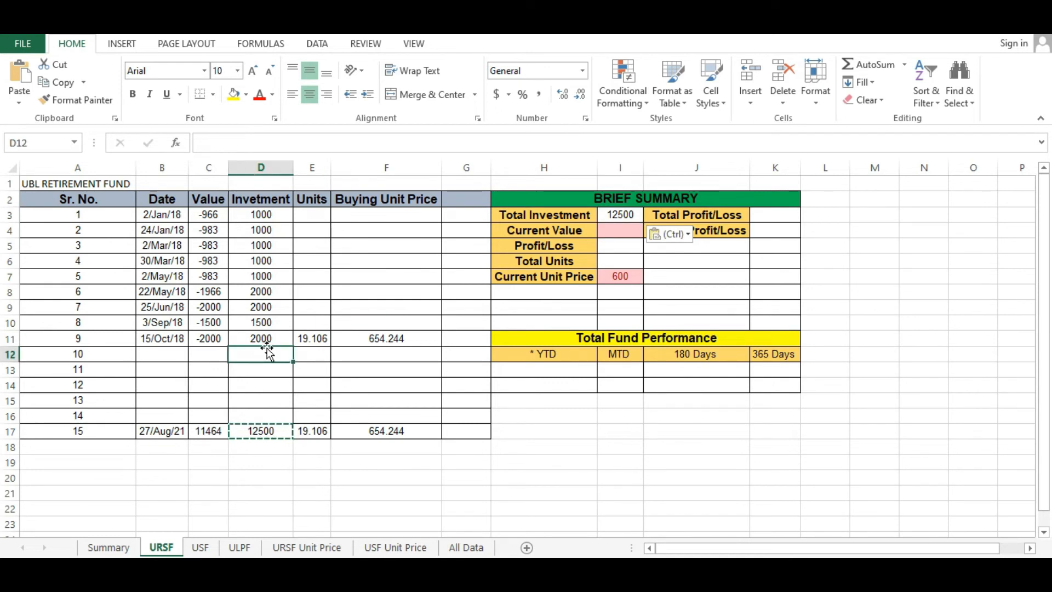
pyautogui.write('500')
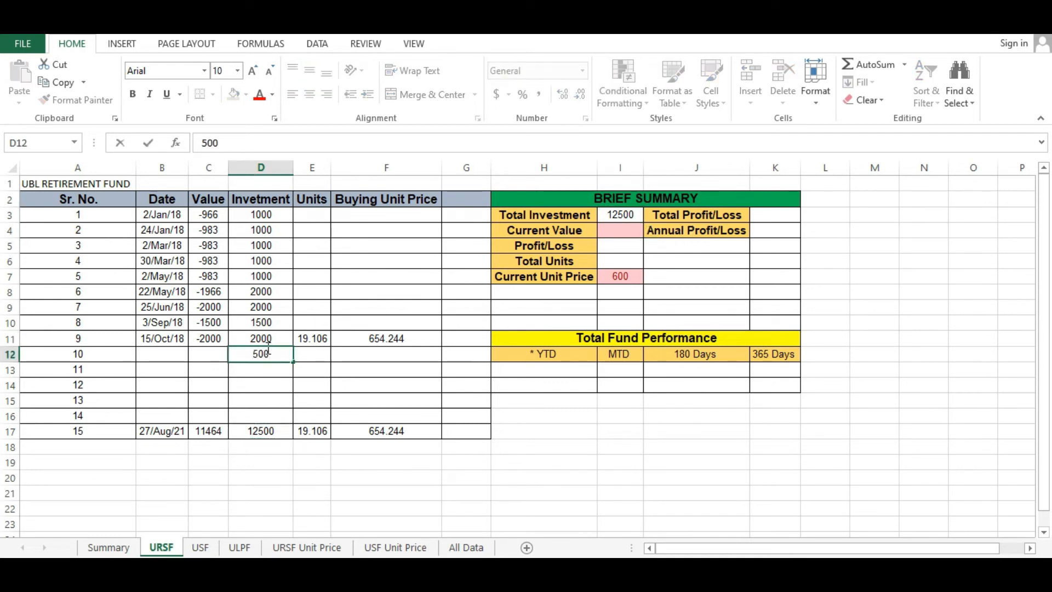
pyautogui.press('Return')
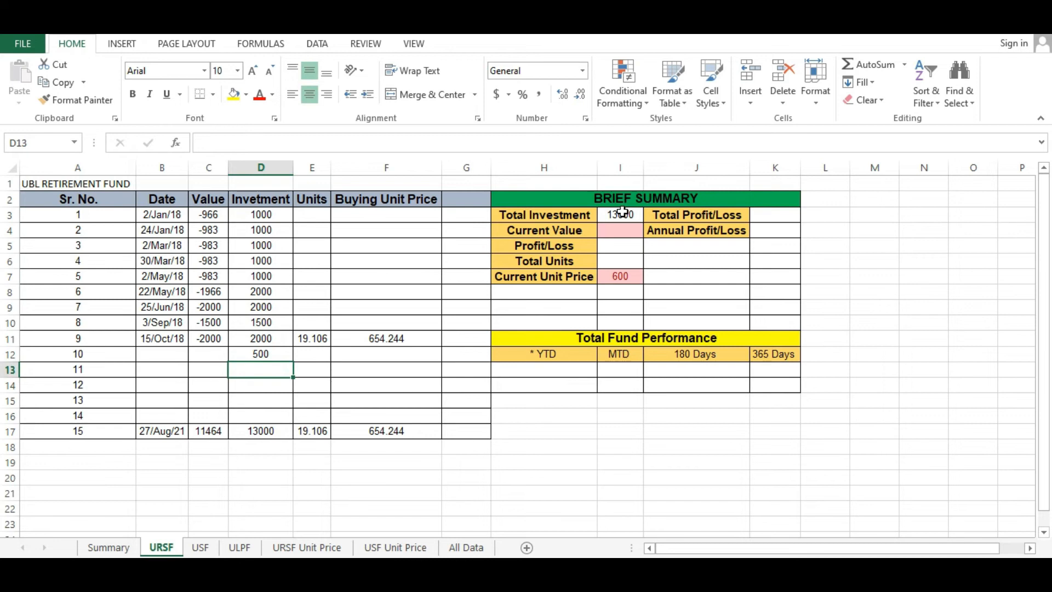
# - Copy the value in C17 and paste it as a link into the Current Value cell I4
pyautogui.click(616, 230)
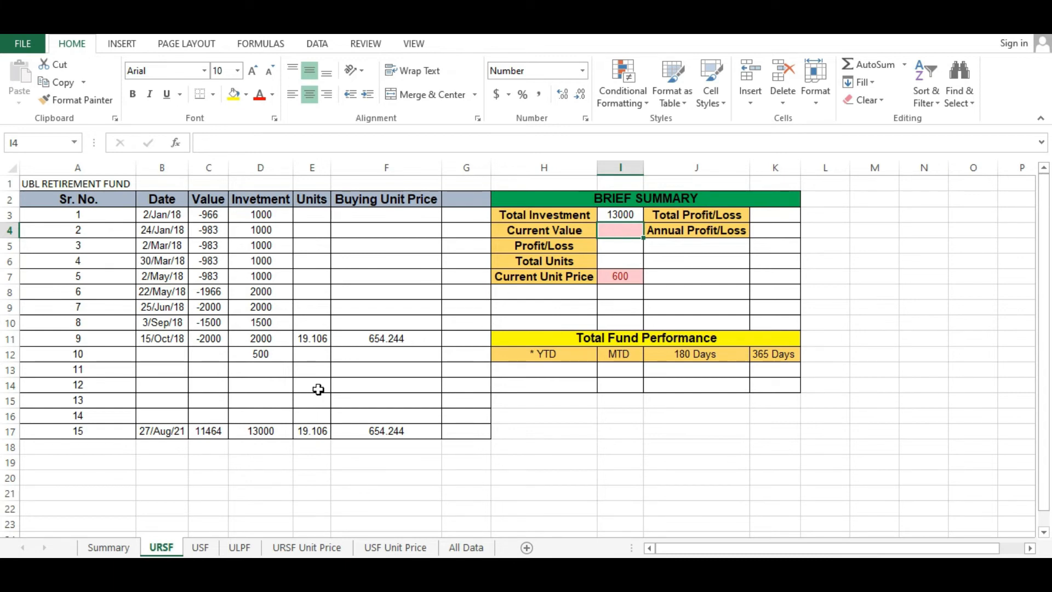
pyautogui.click(210, 431)
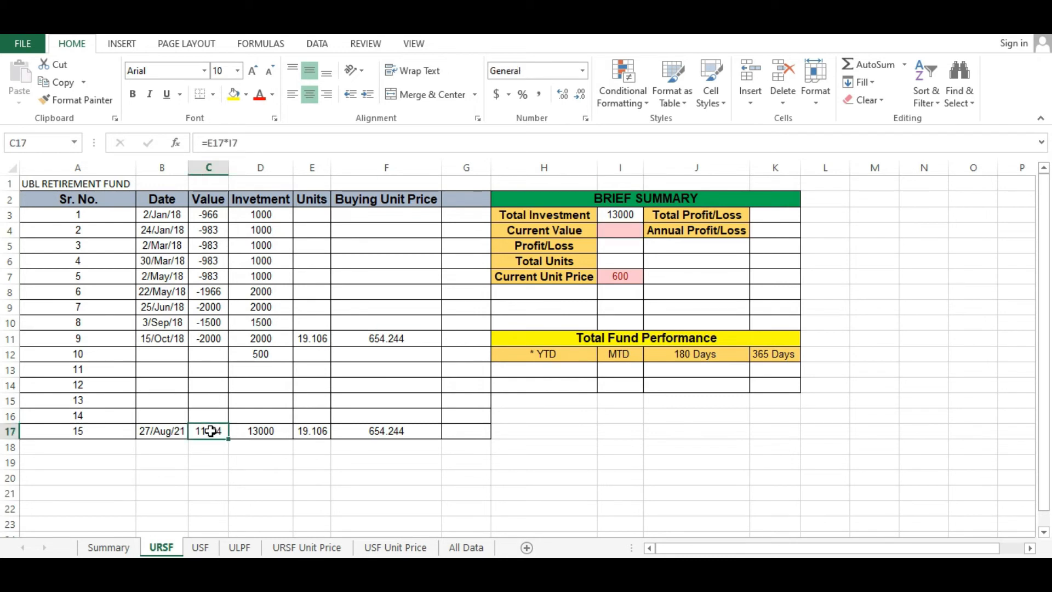
pyautogui.hotkey('ctrl', 'c')
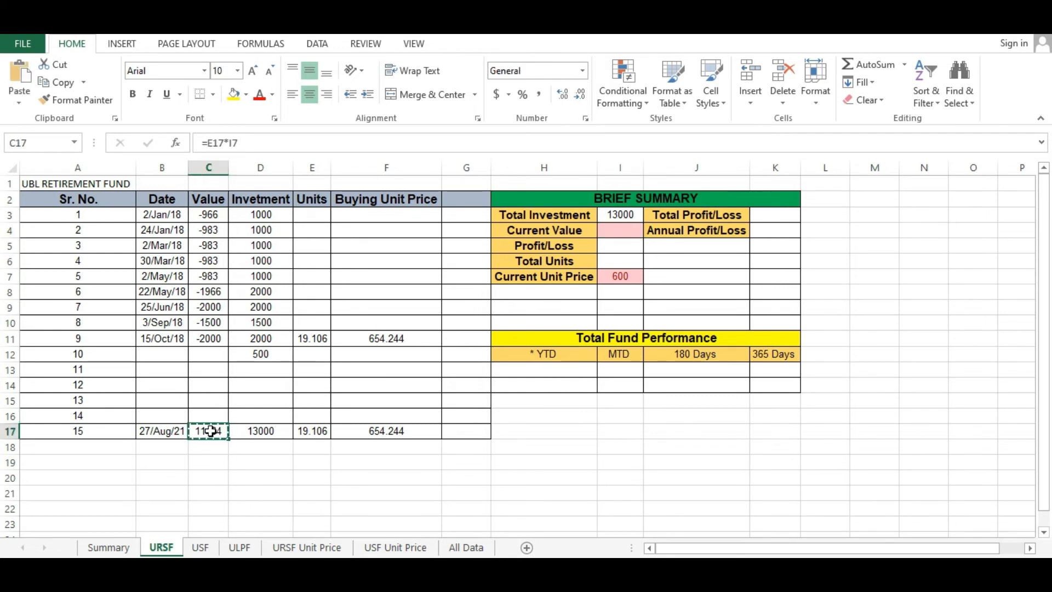
pyautogui.click(616, 231)
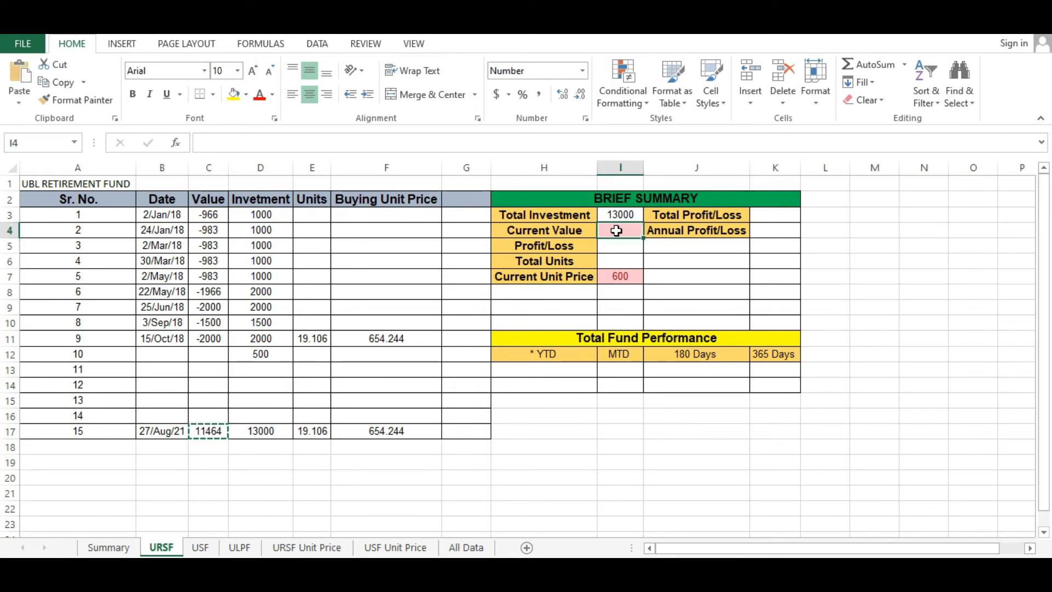
pyautogui.rightClick(617, 231)
pyautogui.moveTo(663, 324)
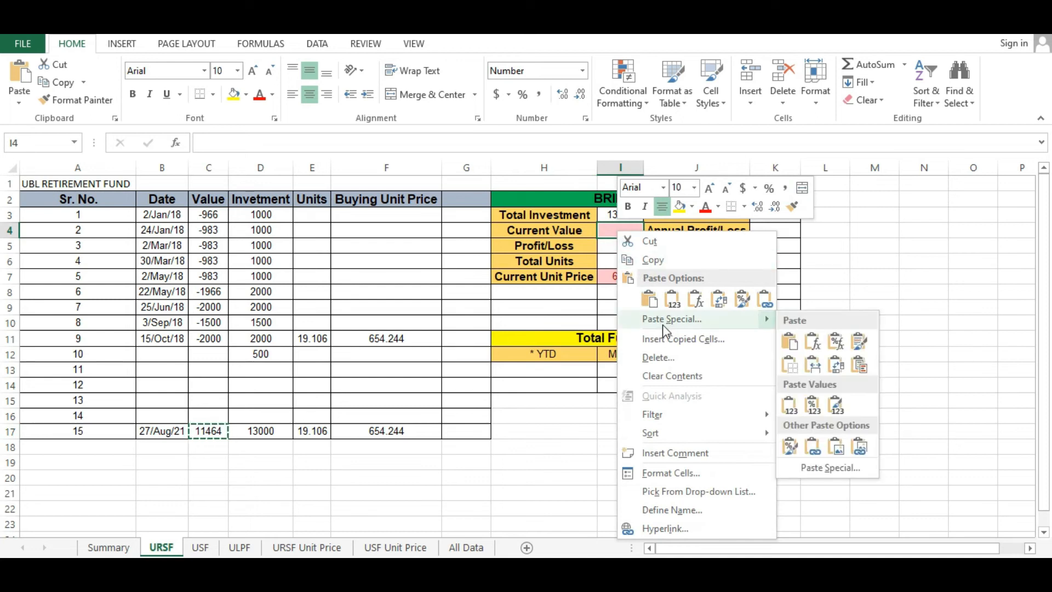
pyautogui.click(687, 323)
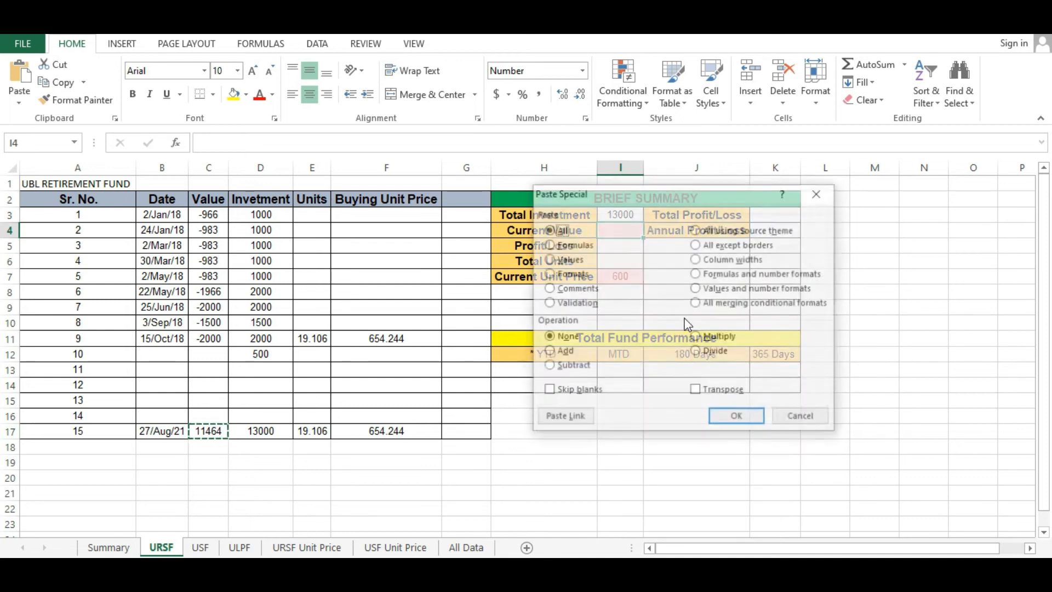
pyautogui.click(566, 414)
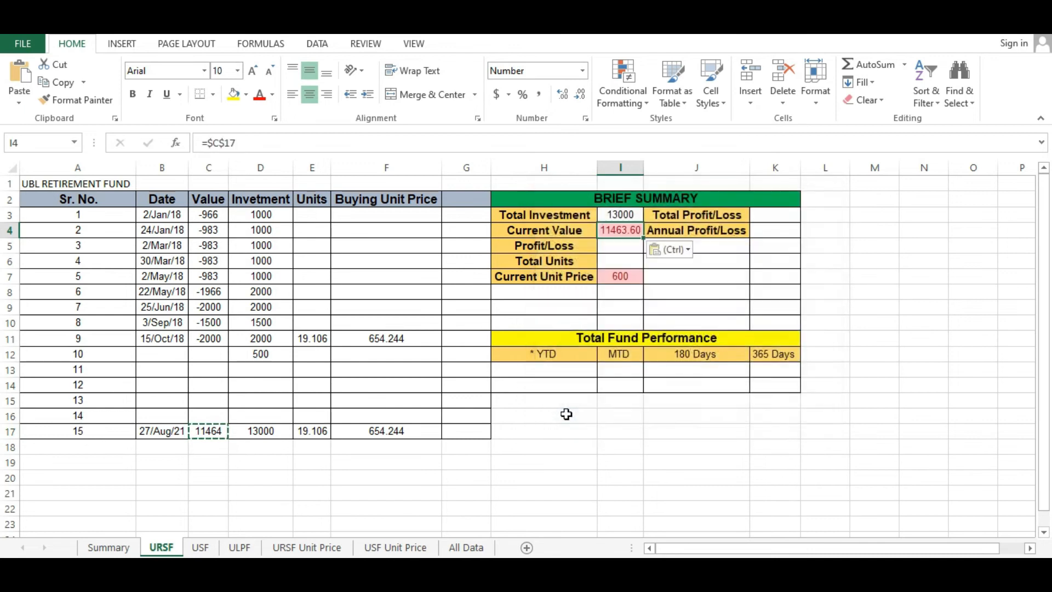
# - Calculate Profit/Loss in cell I5 by subtracting the total investment from the current value with =I4-I3
pyautogui.click(611, 246)
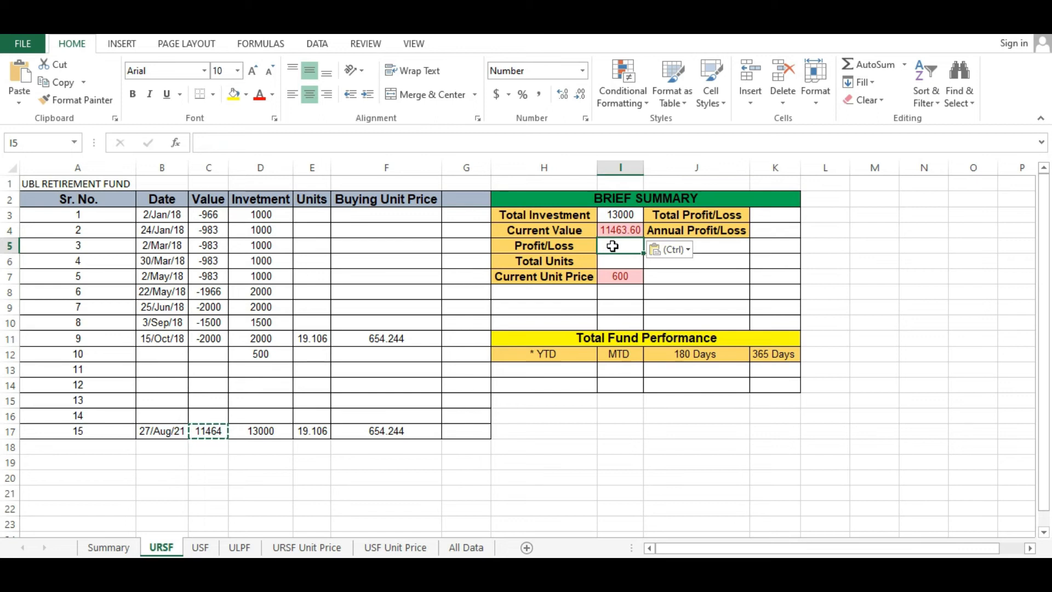
pyautogui.write('=')
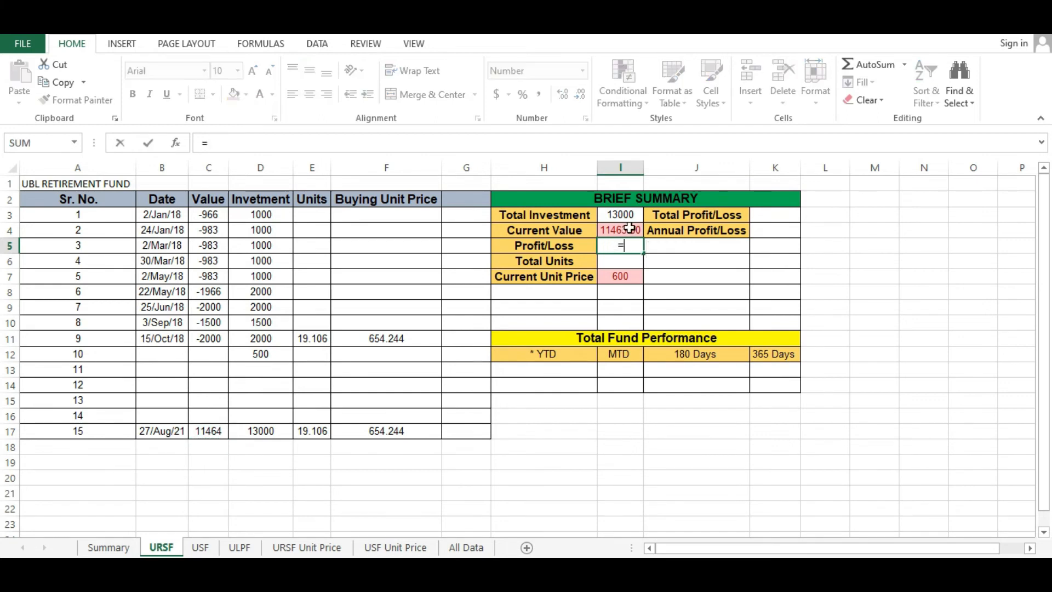
pyautogui.click(626, 229)
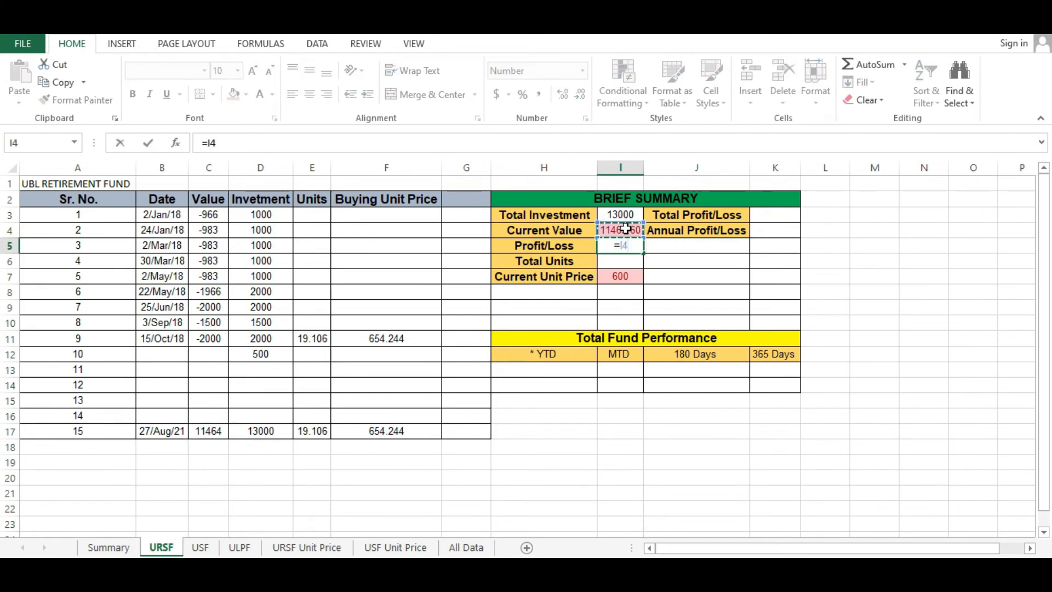
pyautogui.write('-')
pyautogui.click(623, 215)
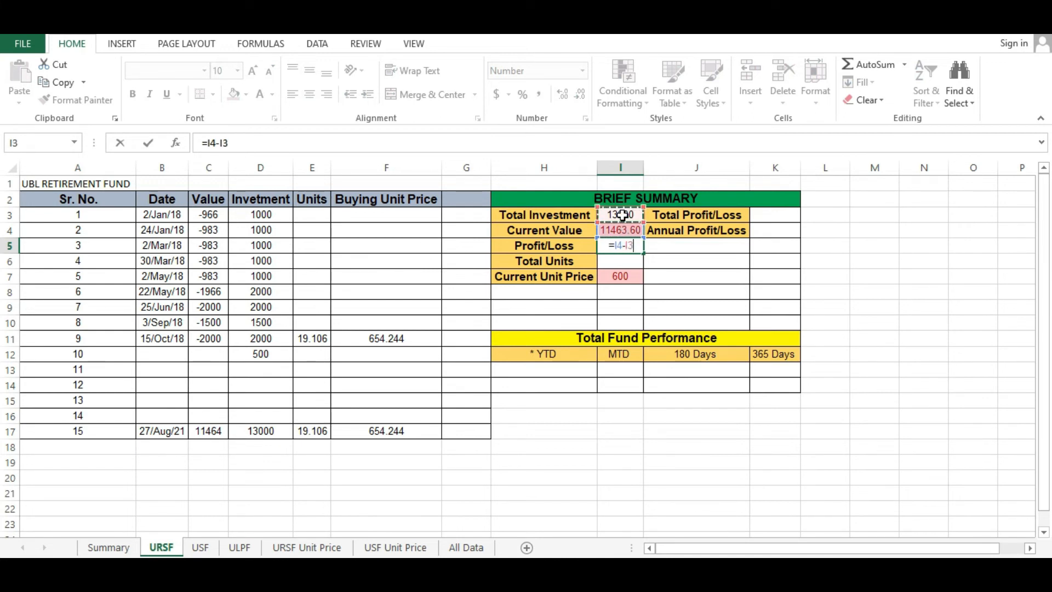
pyautogui.press('Return')
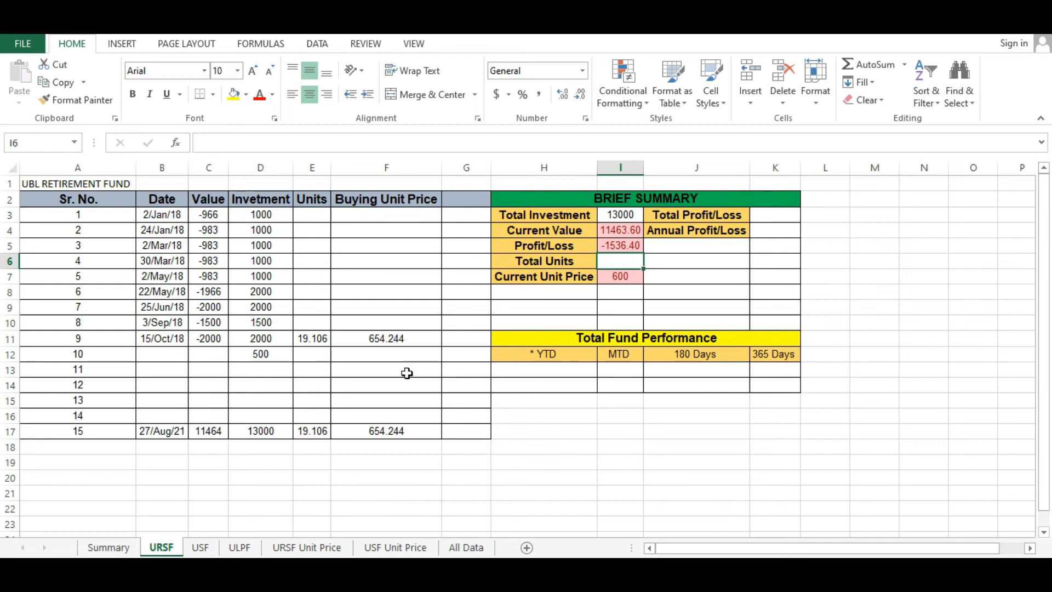
# - Copy the units total in E17 and paste it as a link into the Total Units cell I6
pyautogui.click(315, 431)
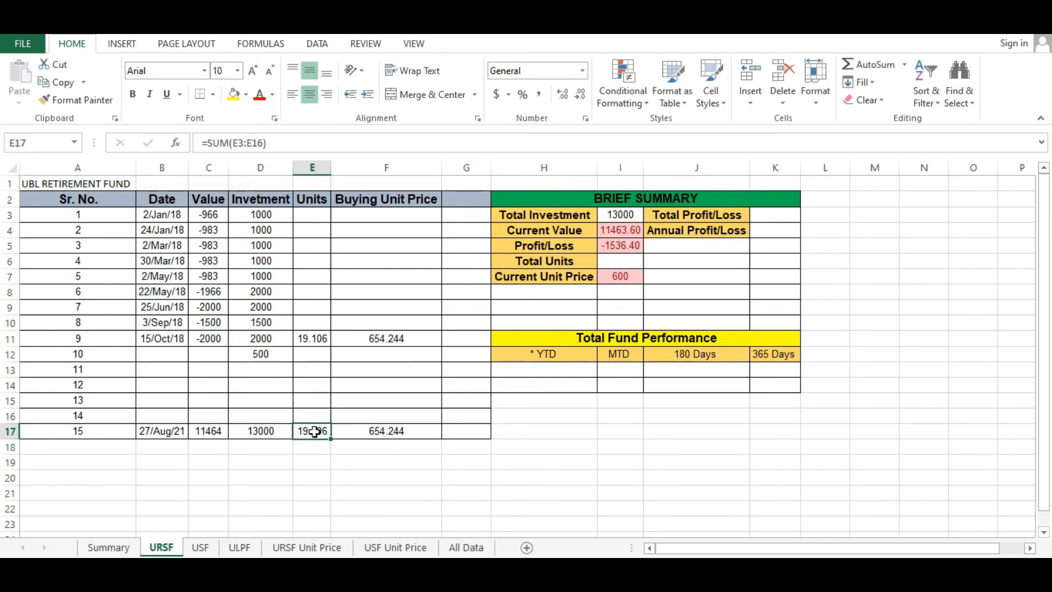
pyautogui.click(613, 264)
pyautogui.rightClick(613, 264)
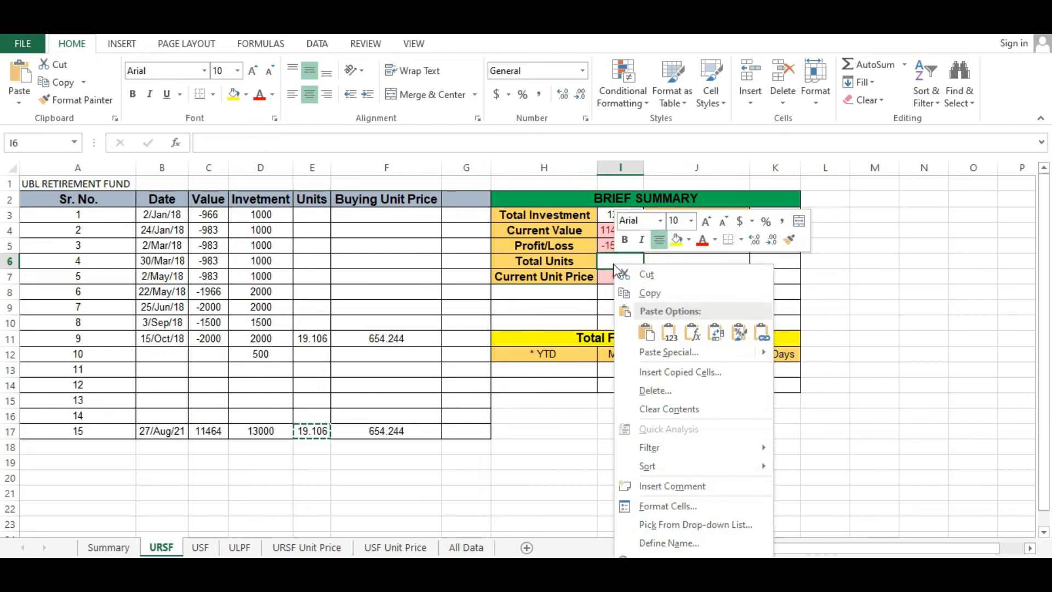
pyautogui.click(666, 355)
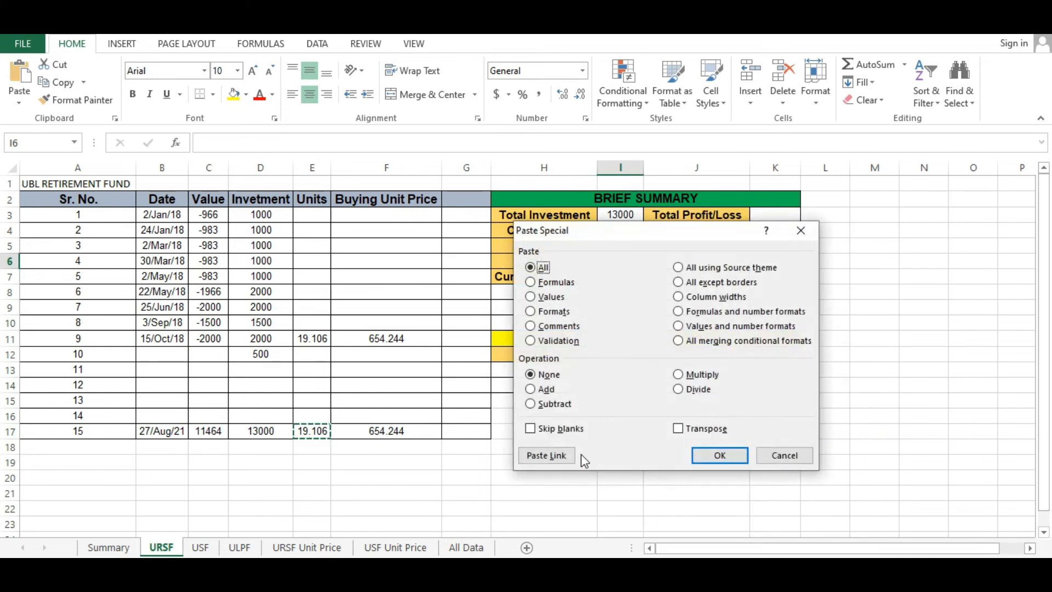
pyautogui.click(547, 455)
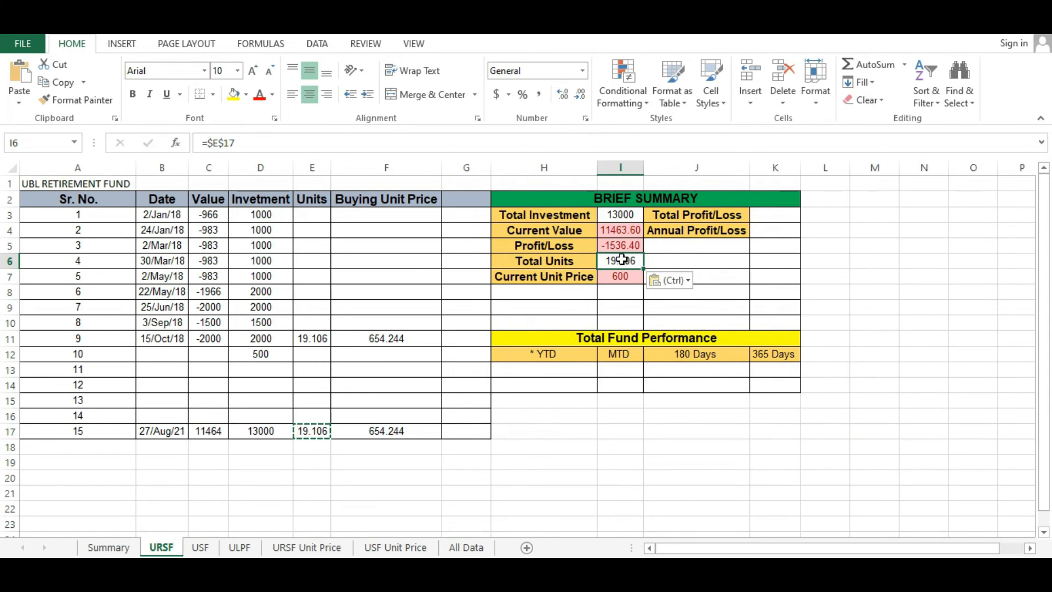
pyautogui.moveTo(620, 230); pyautogui.dragTo(621, 247)
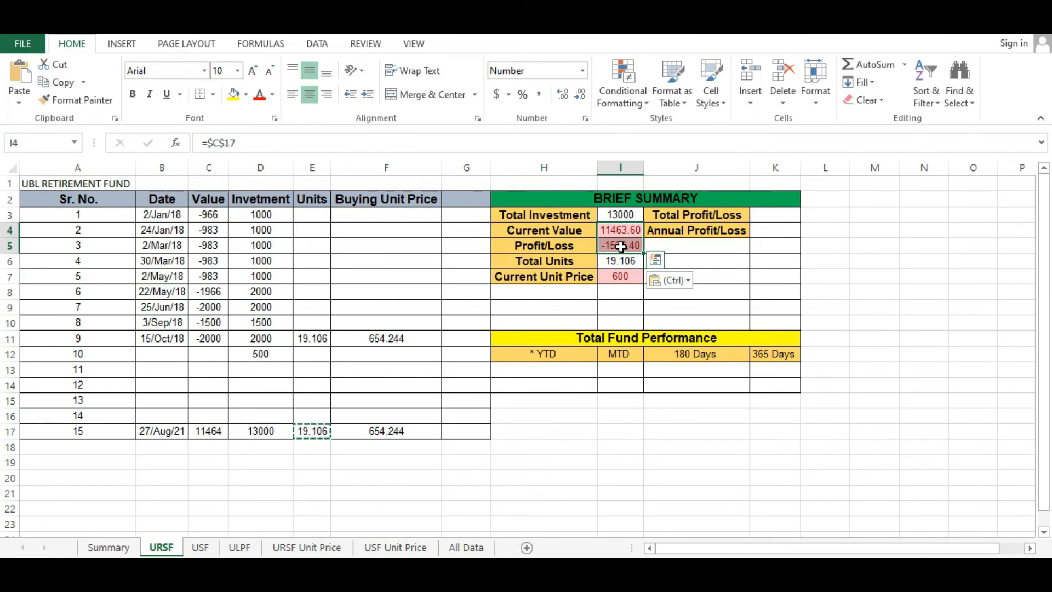
pyautogui.click(648, 104)
pyautogui.moveTo(656, 126)
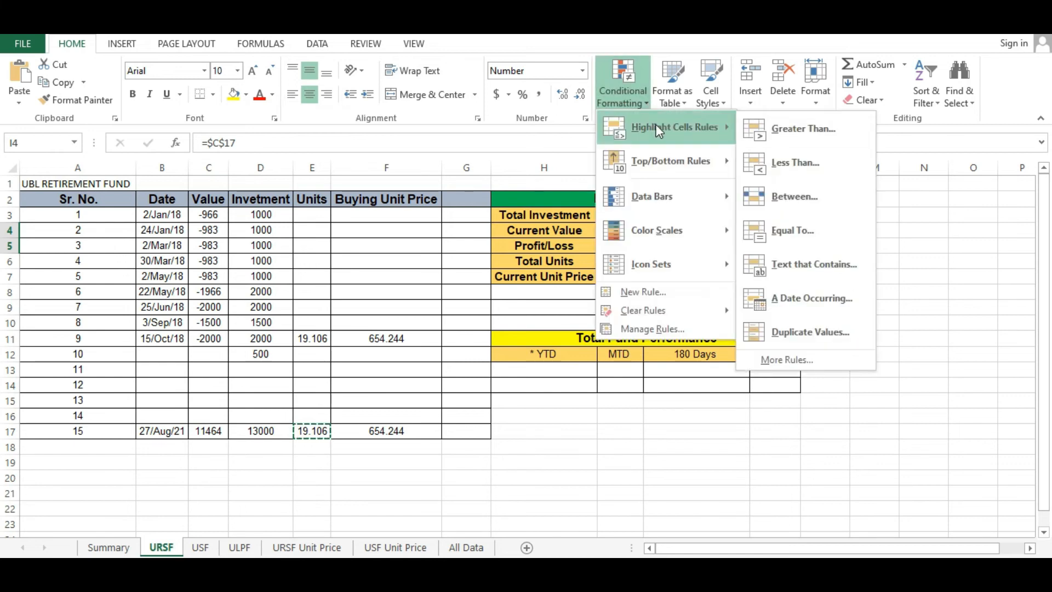
pyautogui.click(809, 159)
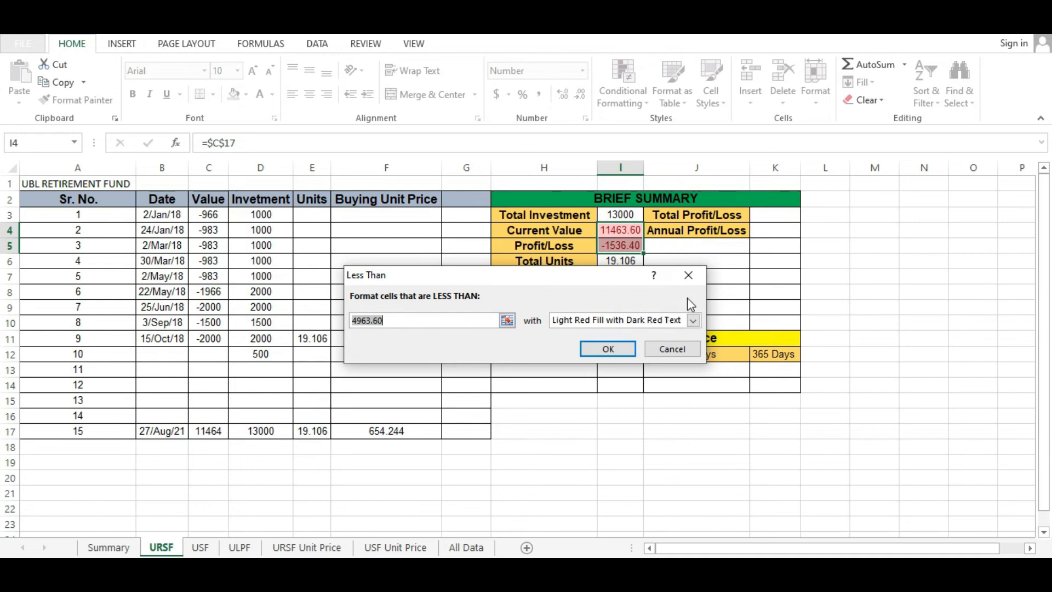
pyautogui.click(689, 274)
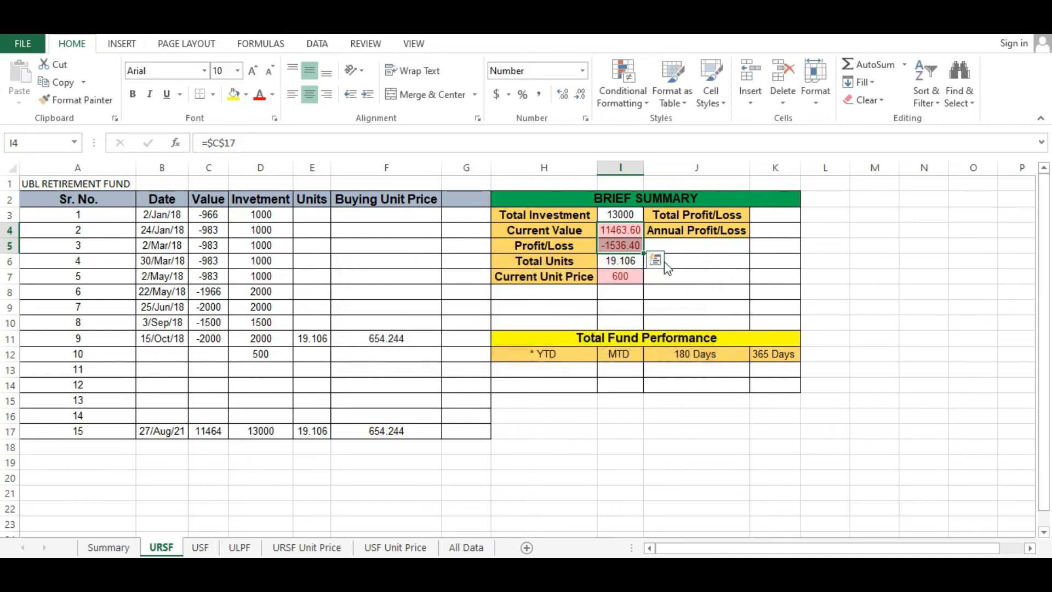
pyautogui.click(606, 243)
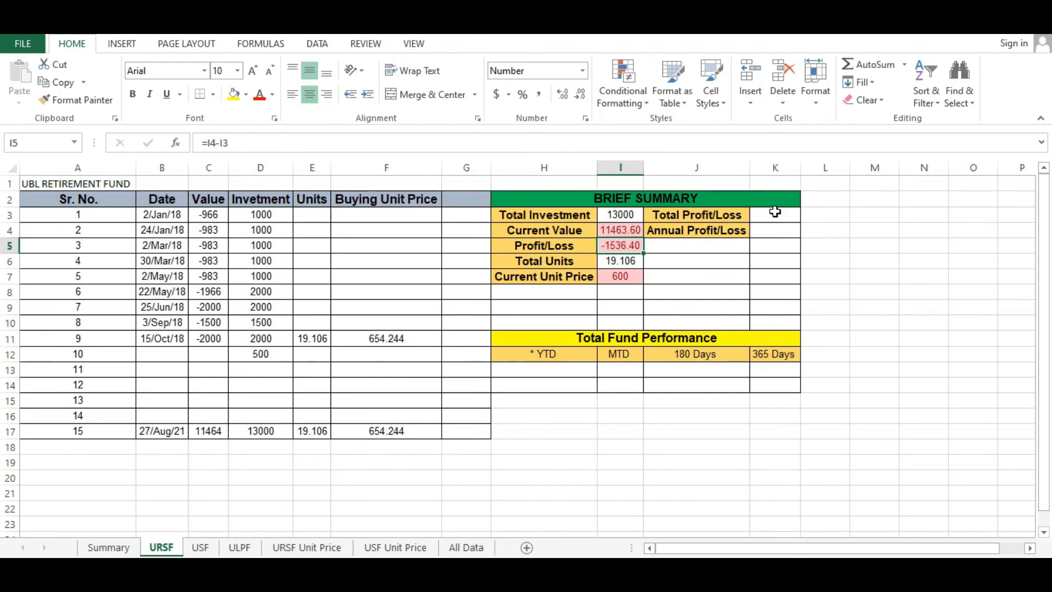
# - Calculate Total Profit/Loss in cell K3 by dividing the profit/loss by the total investment with =I5/I3
pyautogui.click(776, 215)
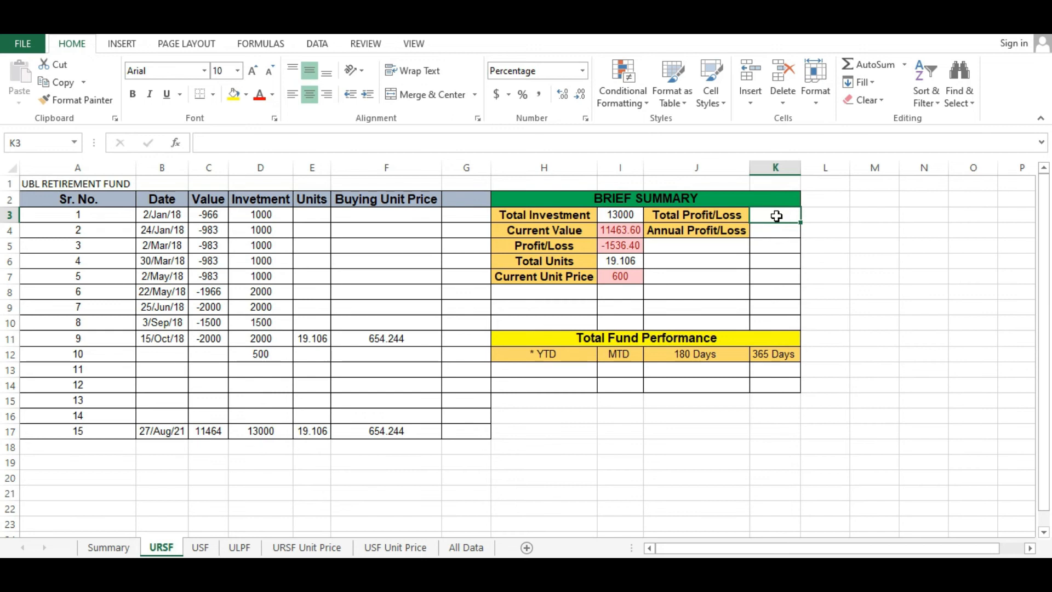
pyautogui.write('=')
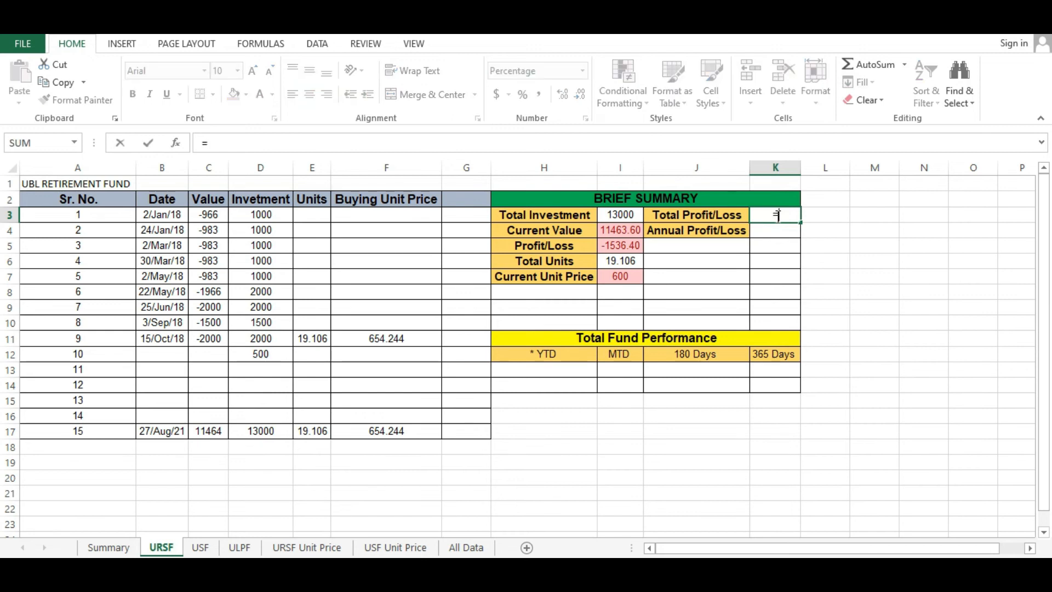
pyautogui.click(618, 246)
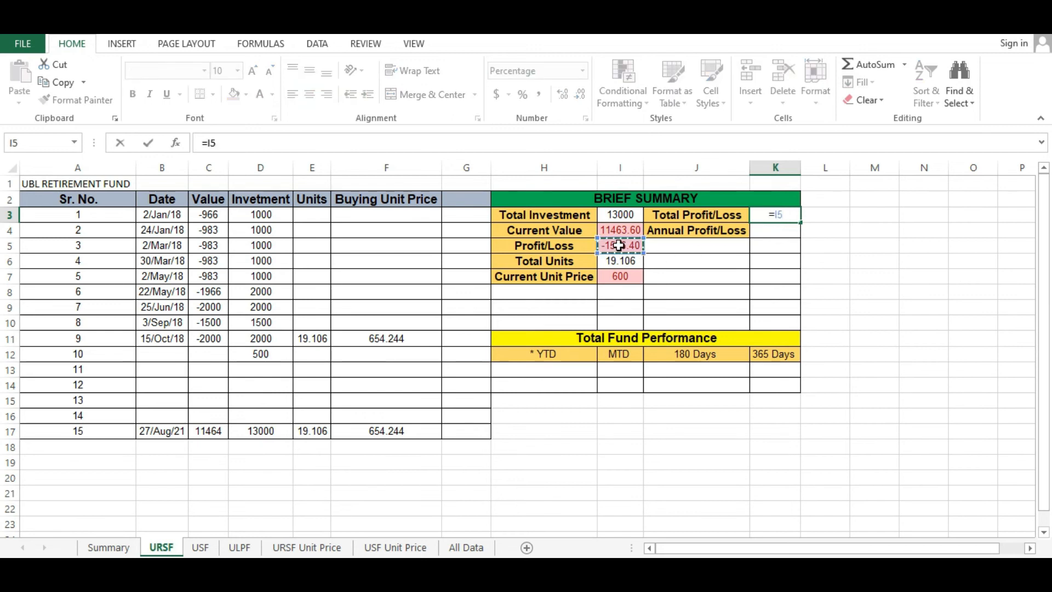
pyautogui.write('/')
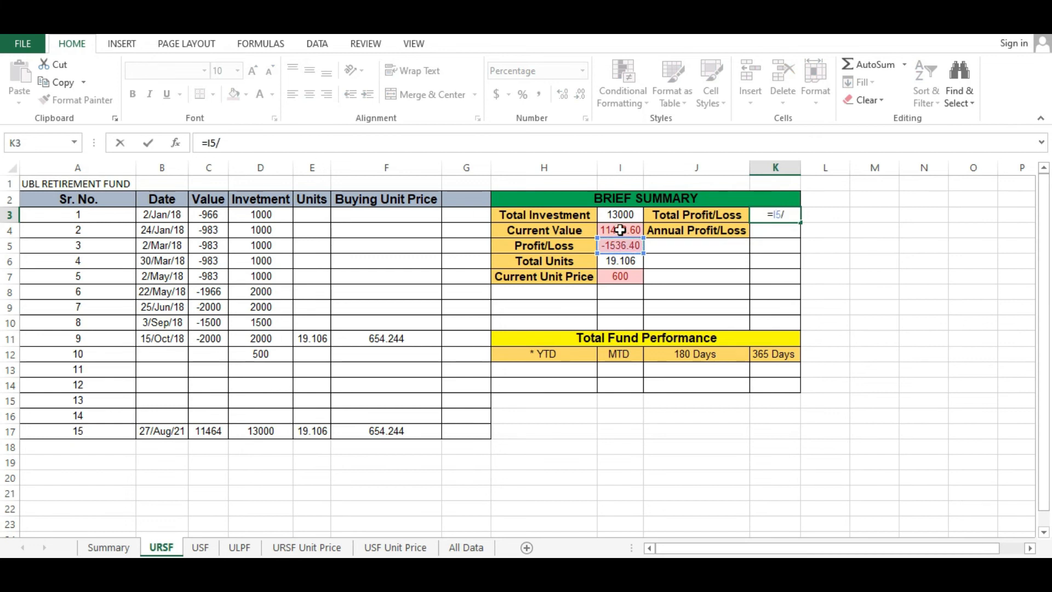
pyautogui.click(621, 213)
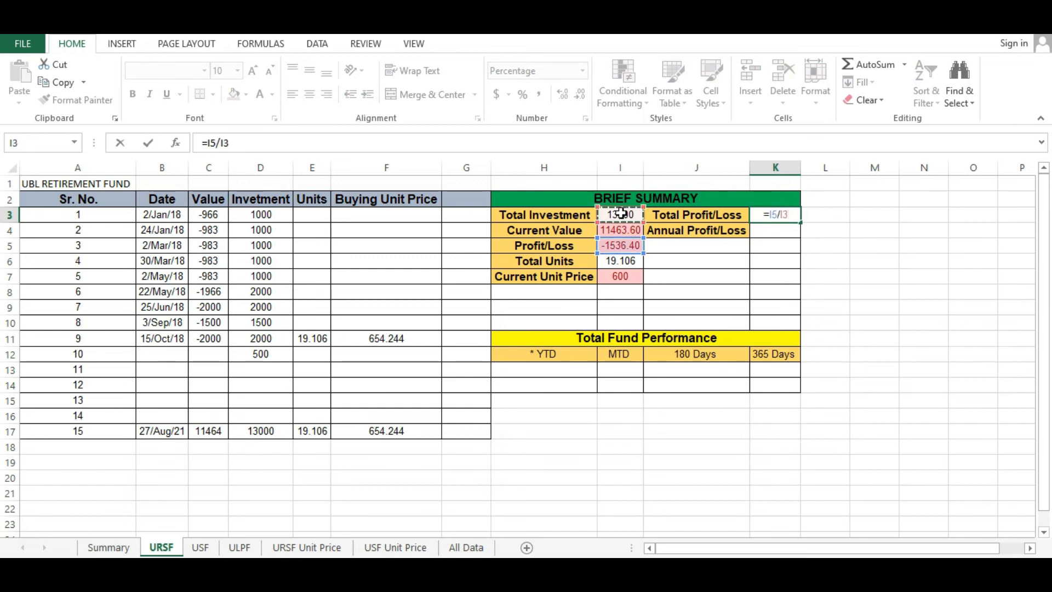
pyautogui.press('Return')
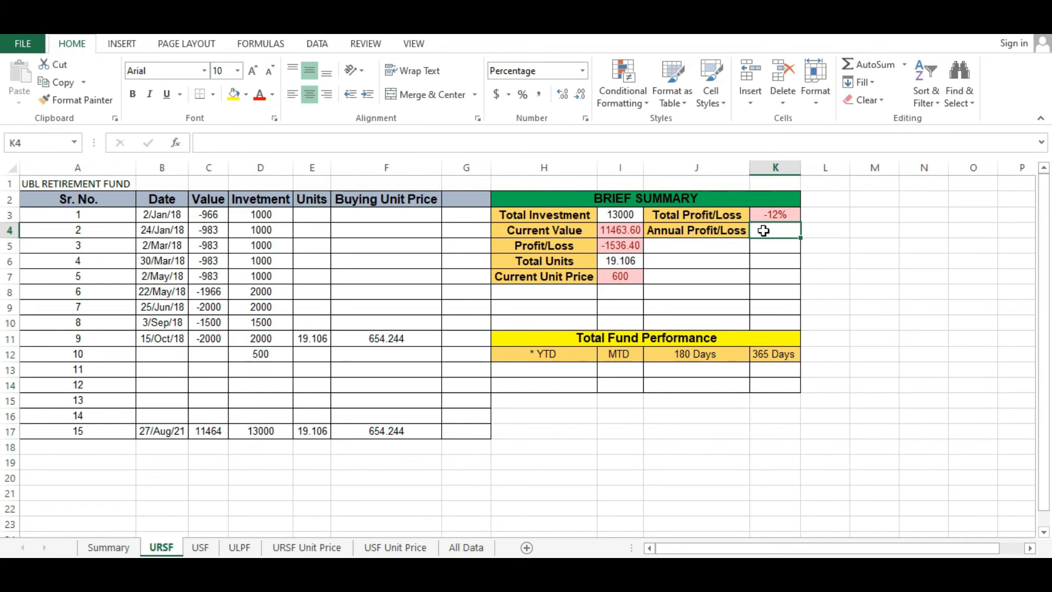
# - Calculate Annual Profit/Loss in cell K4 from the values and dates with =XIRR(C3:C17,B3:B17)
pyautogui.write('=')
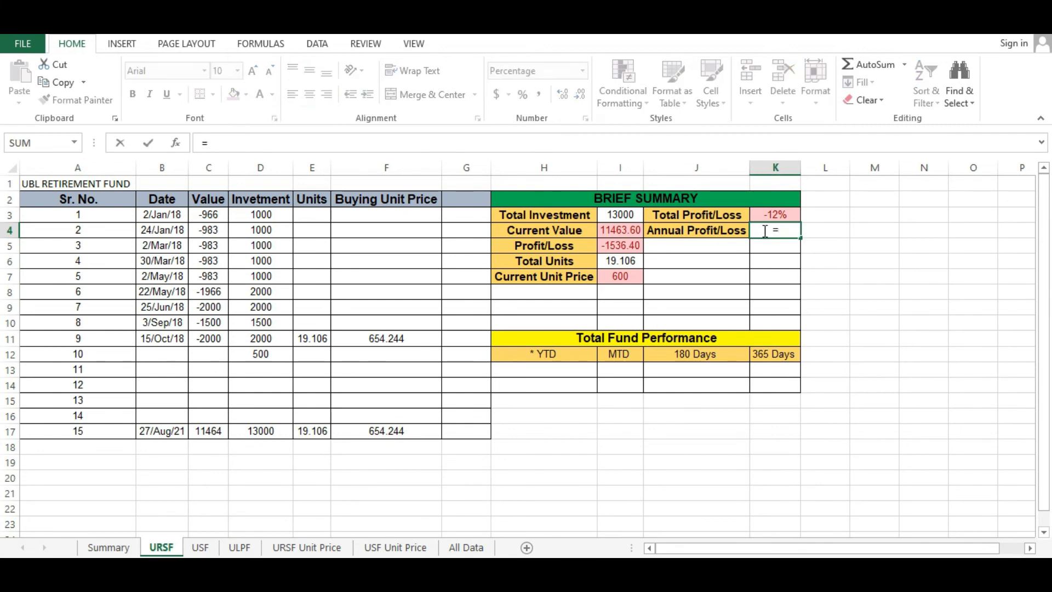
pyautogui.write('xirr')
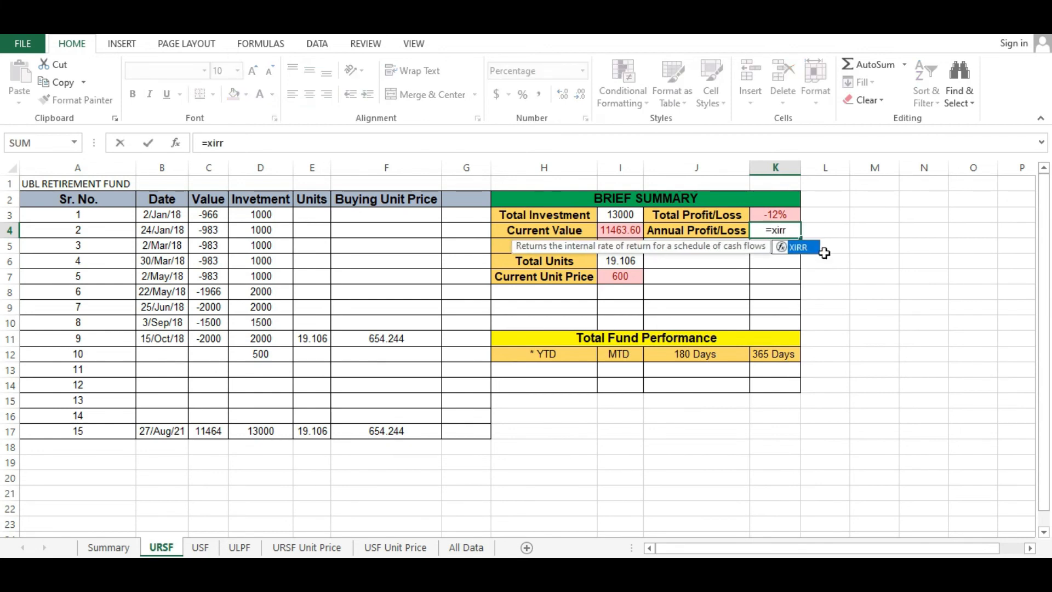
pyautogui.doubleClick(803, 249)
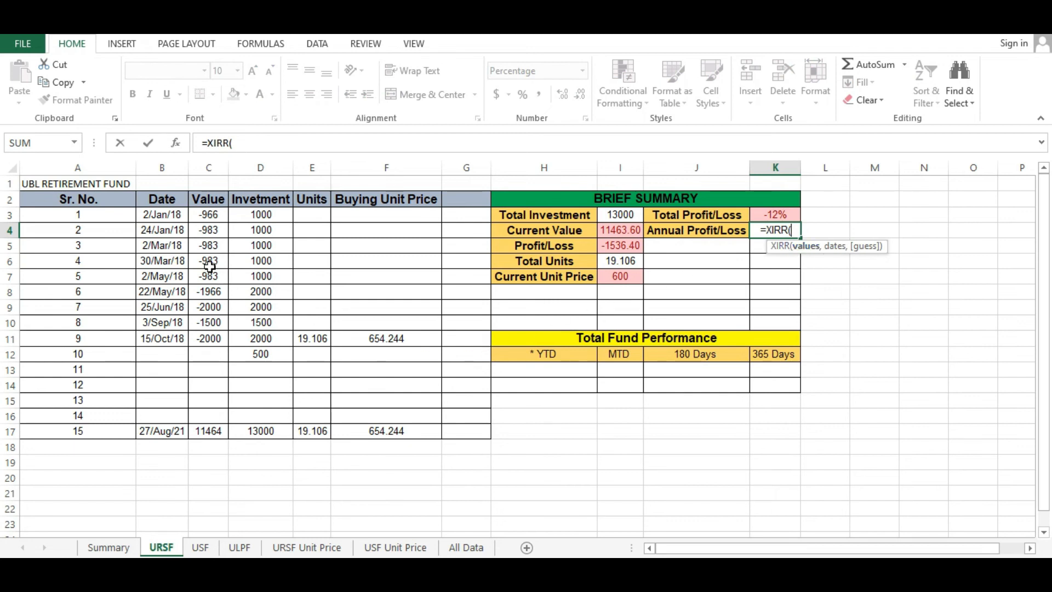
pyautogui.moveTo(213, 215); pyautogui.dragTo(208, 431)
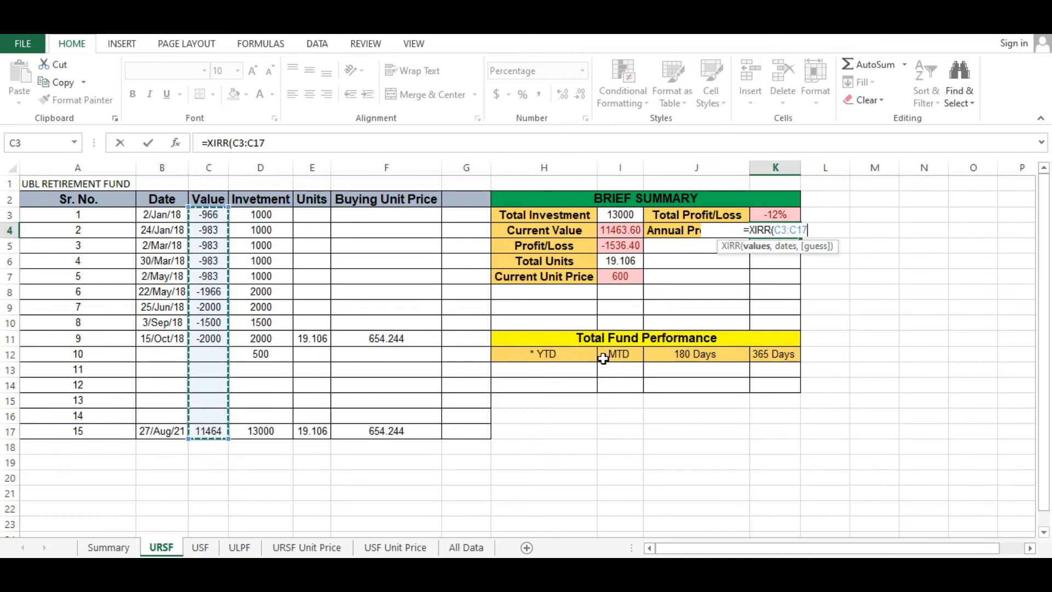
pyautogui.write(',')
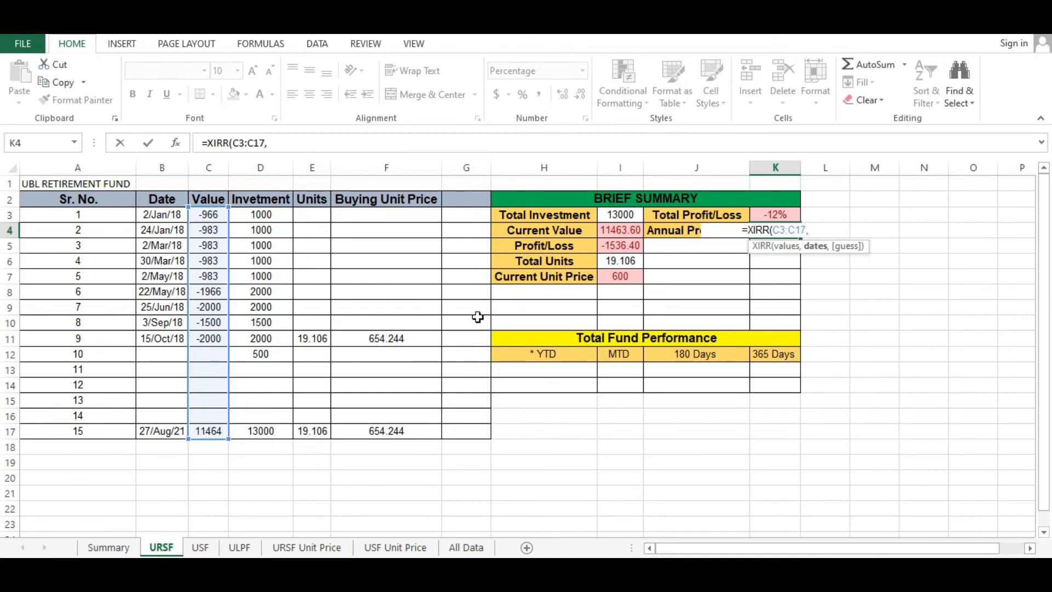
pyautogui.moveTo(161, 215); pyautogui.dragTo(165, 429)
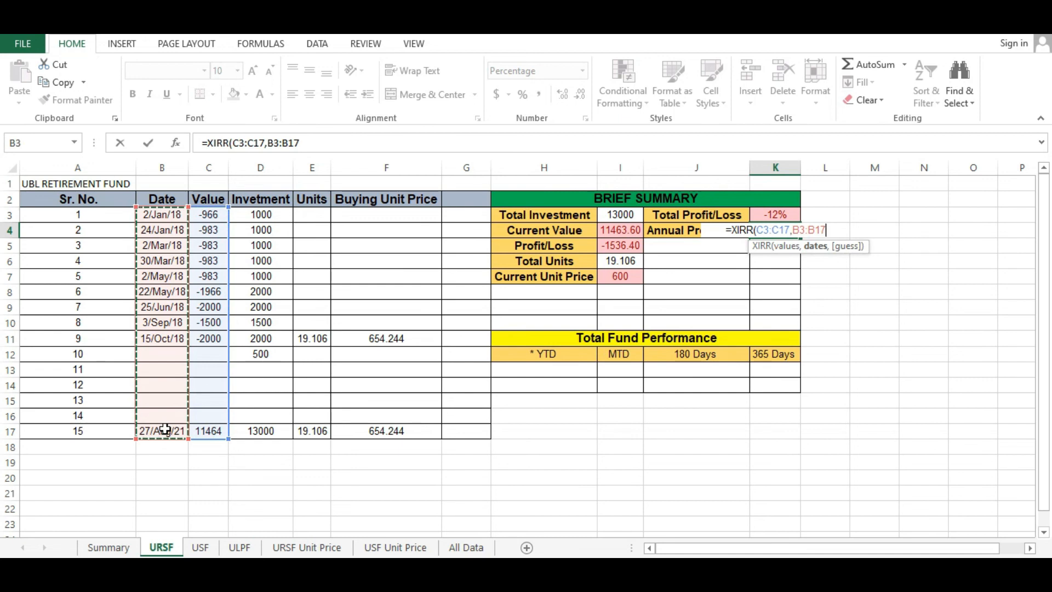
pyautogui.press('Return')
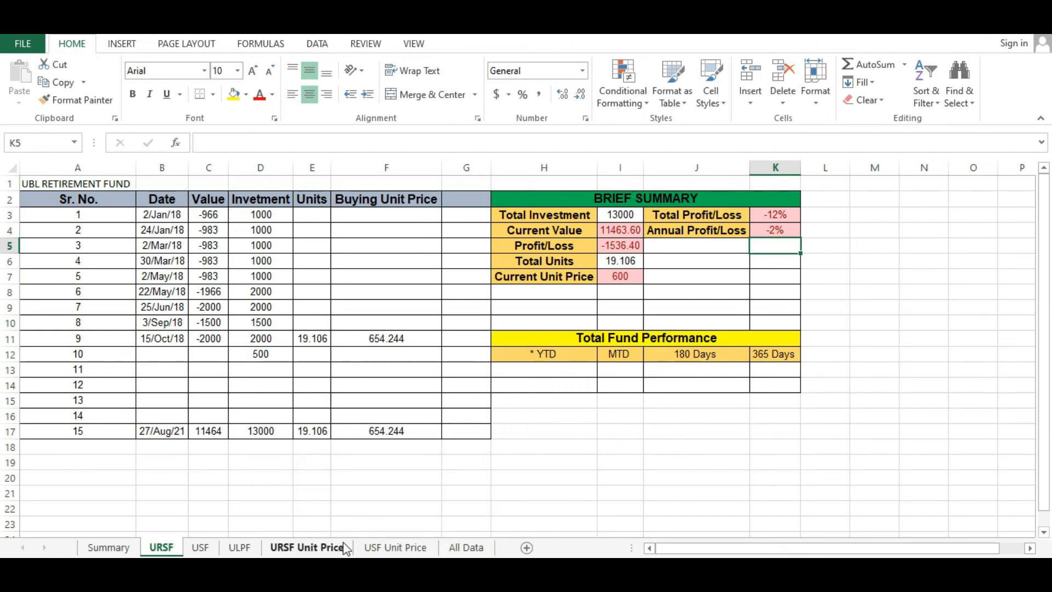
pyautogui.click(325, 548)
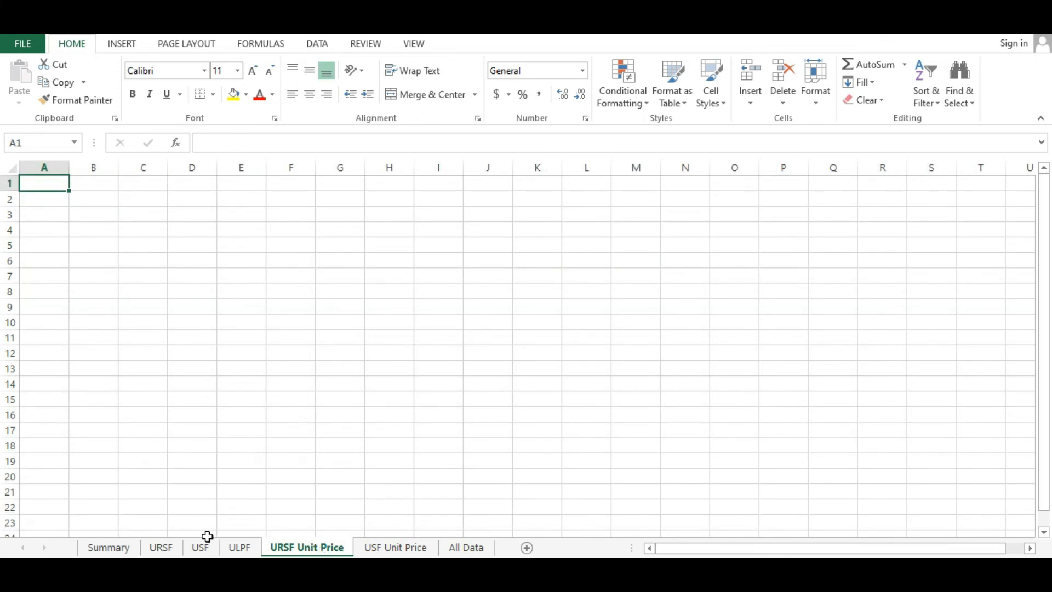
pyautogui.click(165, 551)
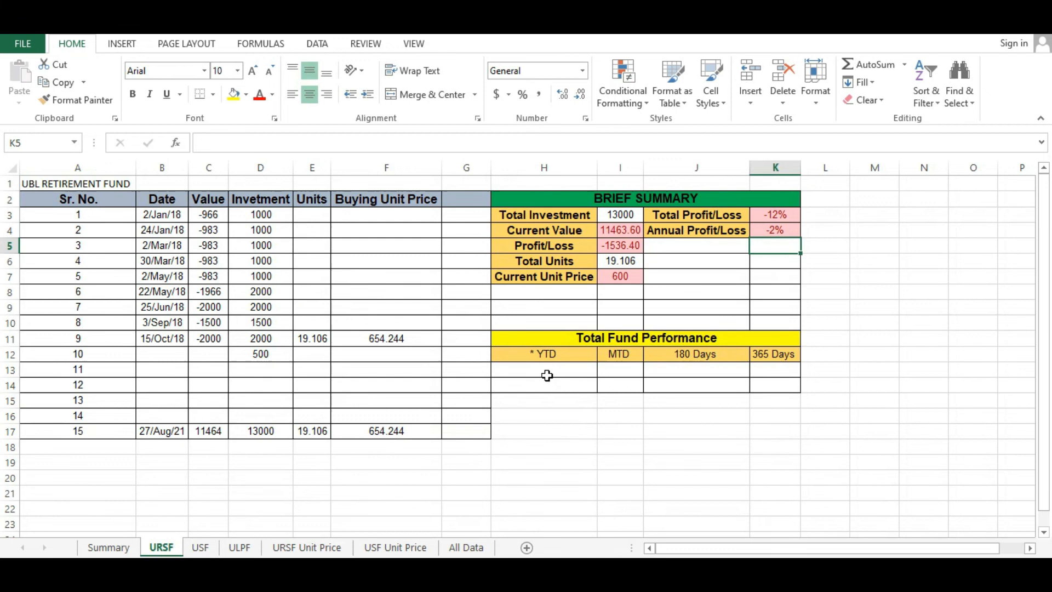
pyautogui.rightClick(543, 372)
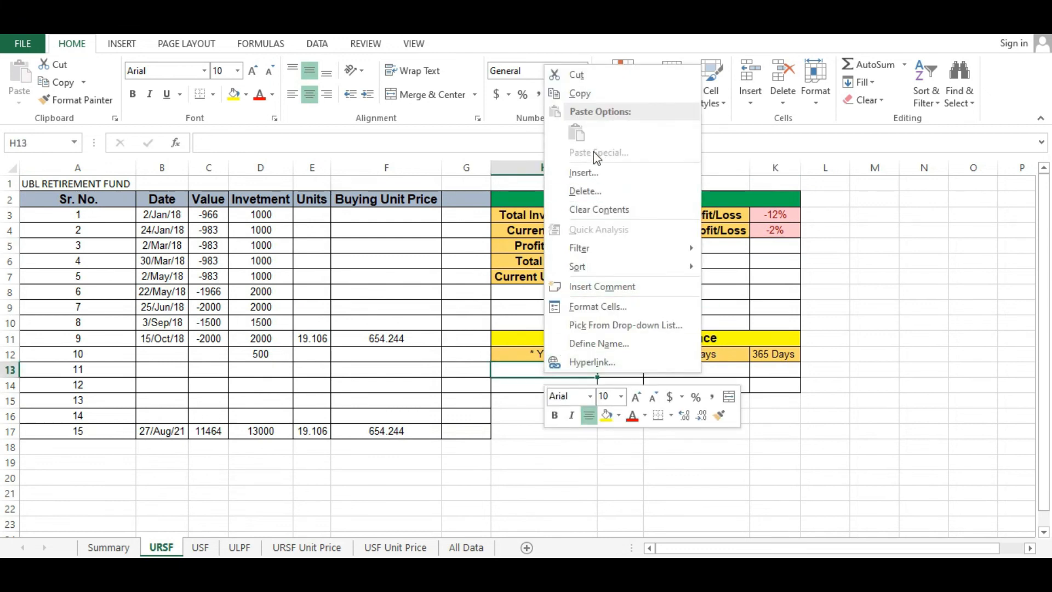
pyautogui.click(527, 374)
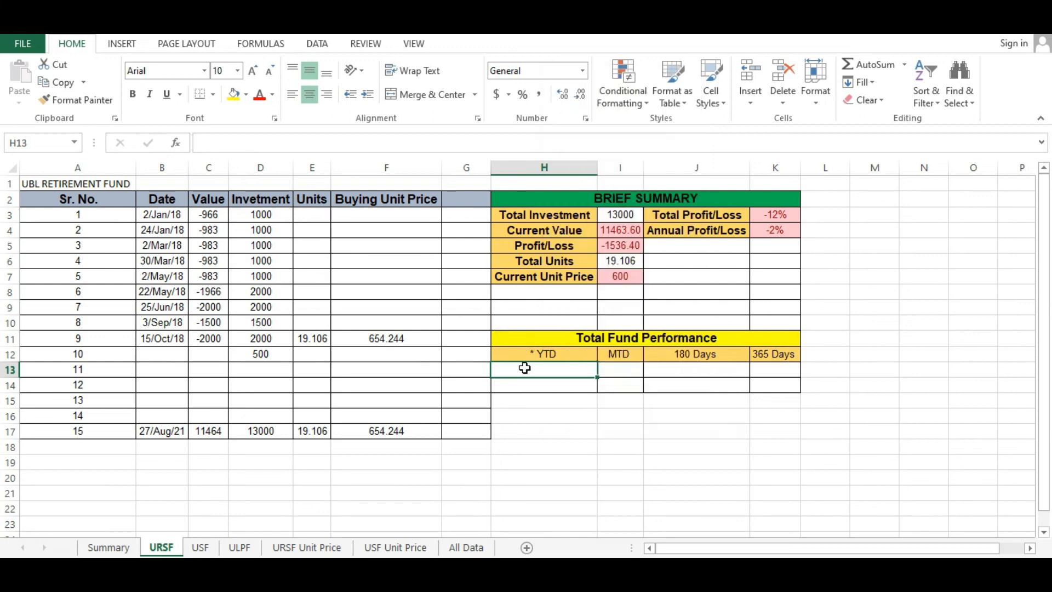
pyautogui.click(625, 366)
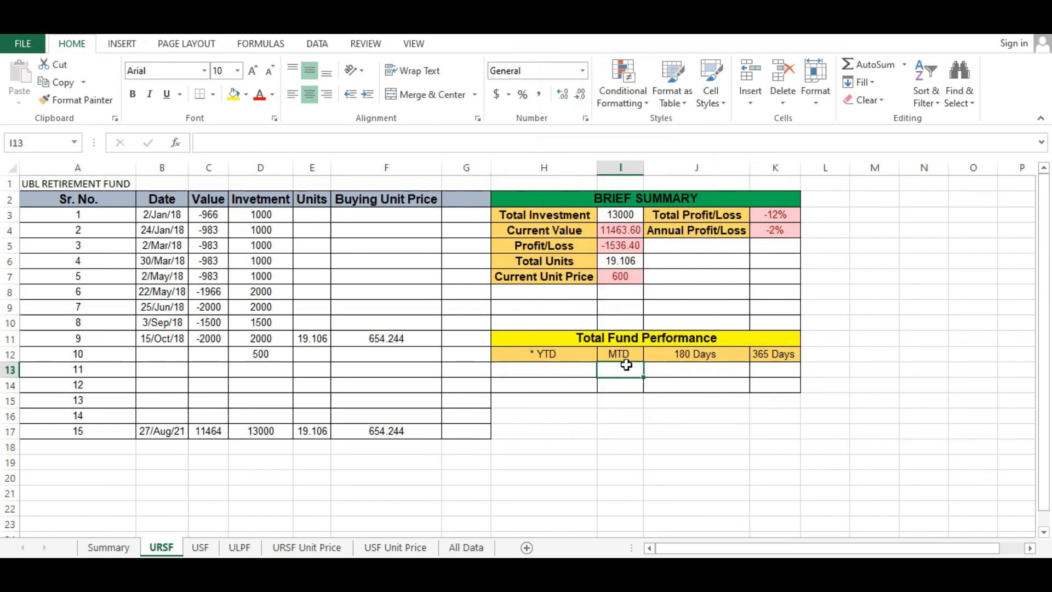
pyautogui.click(682, 368)
pyautogui.click(768, 371)
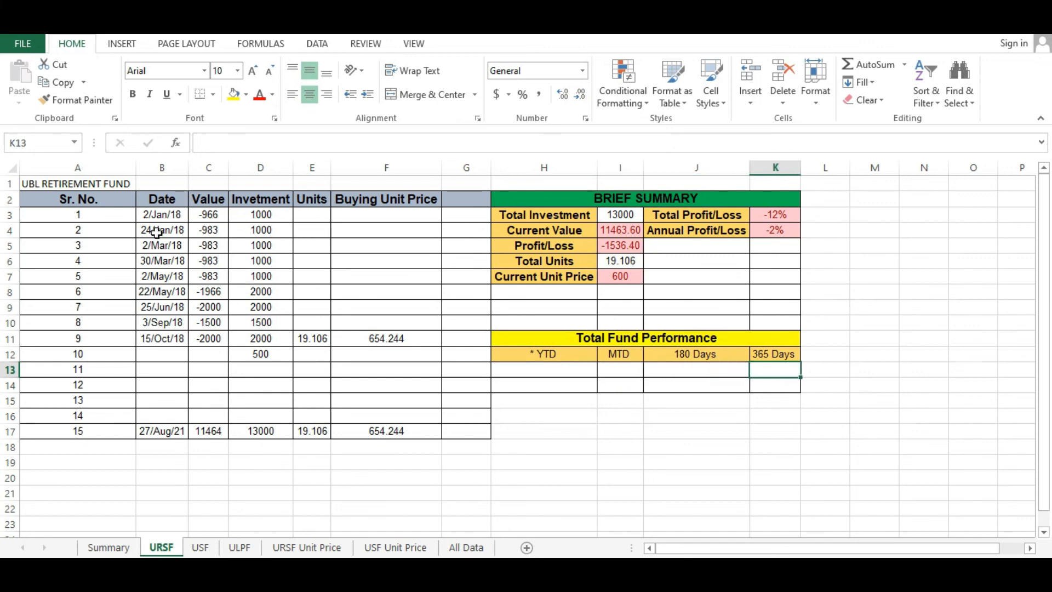
# - Merge and center the UBL RETIREMENT FUND title across A1:K1, middle-align it and give it a light blue fill
pyautogui.click(38, 181)
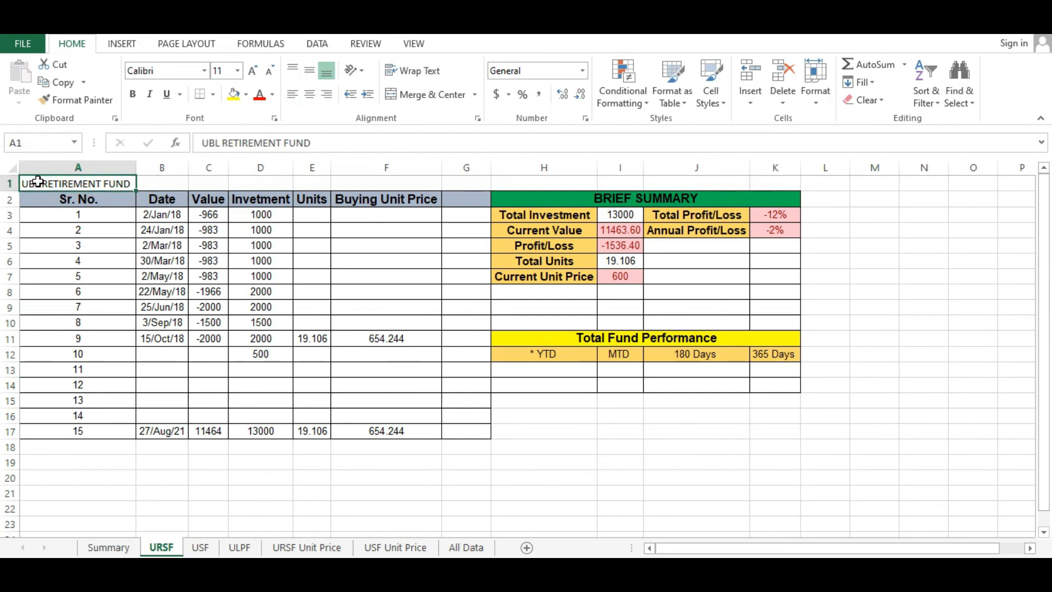
pyautogui.moveTo(41, 183); pyautogui.dragTo(763, 185)
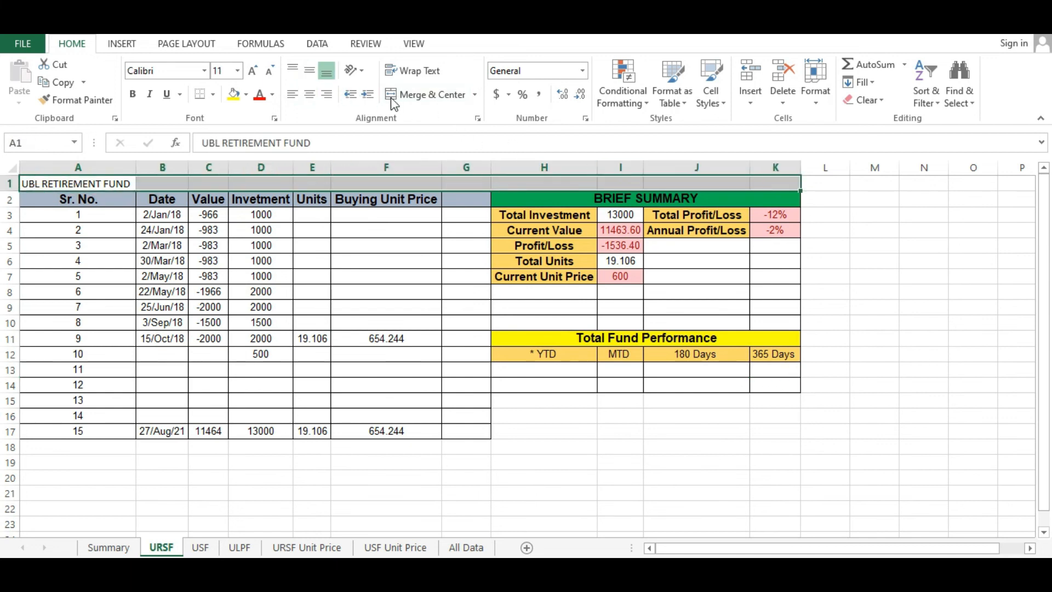
pyautogui.click(429, 93)
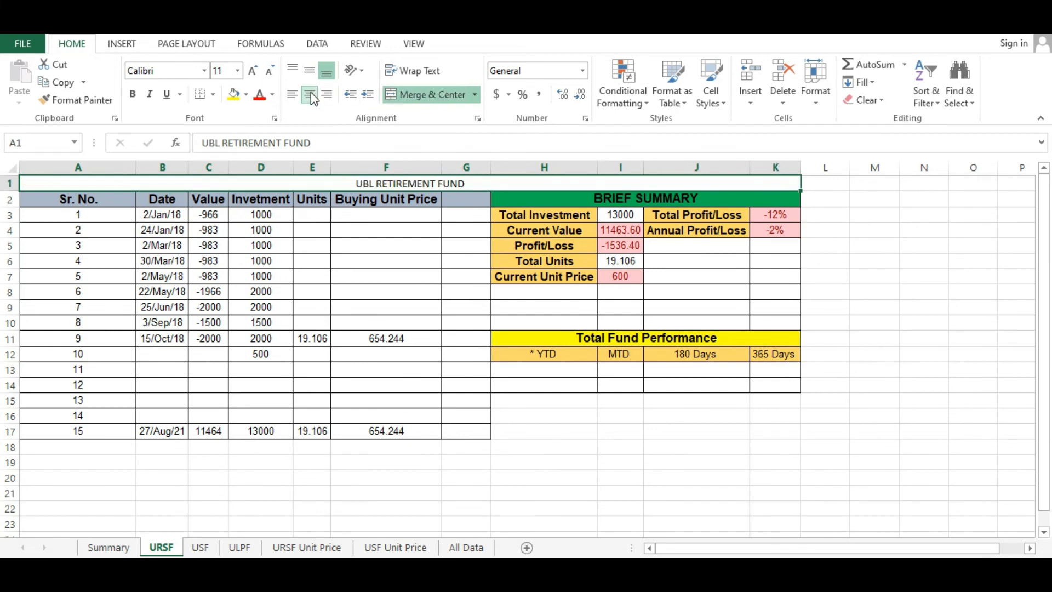
pyautogui.click(309, 70)
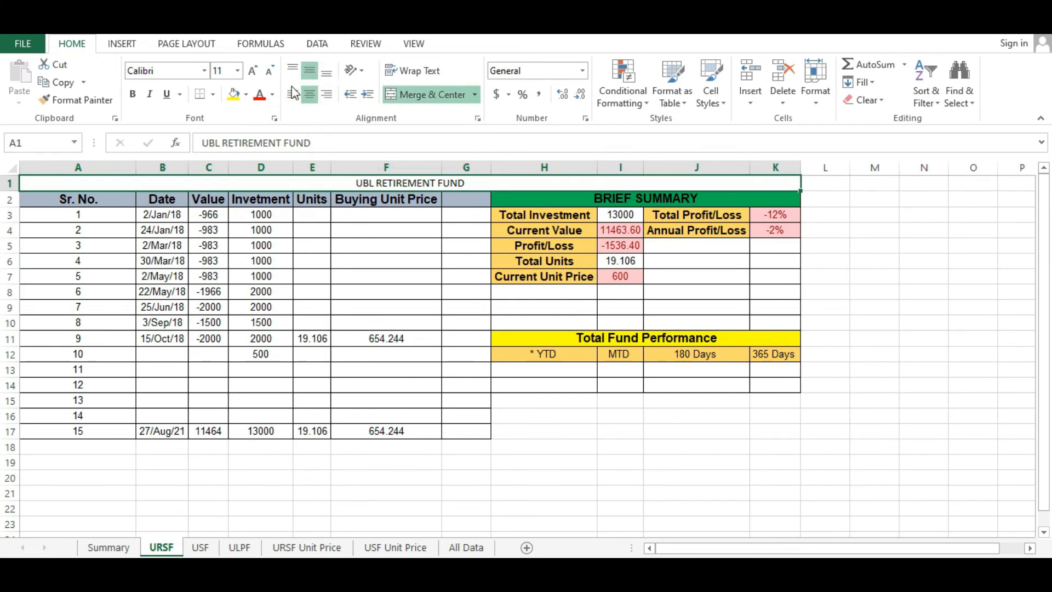
pyautogui.click(246, 94)
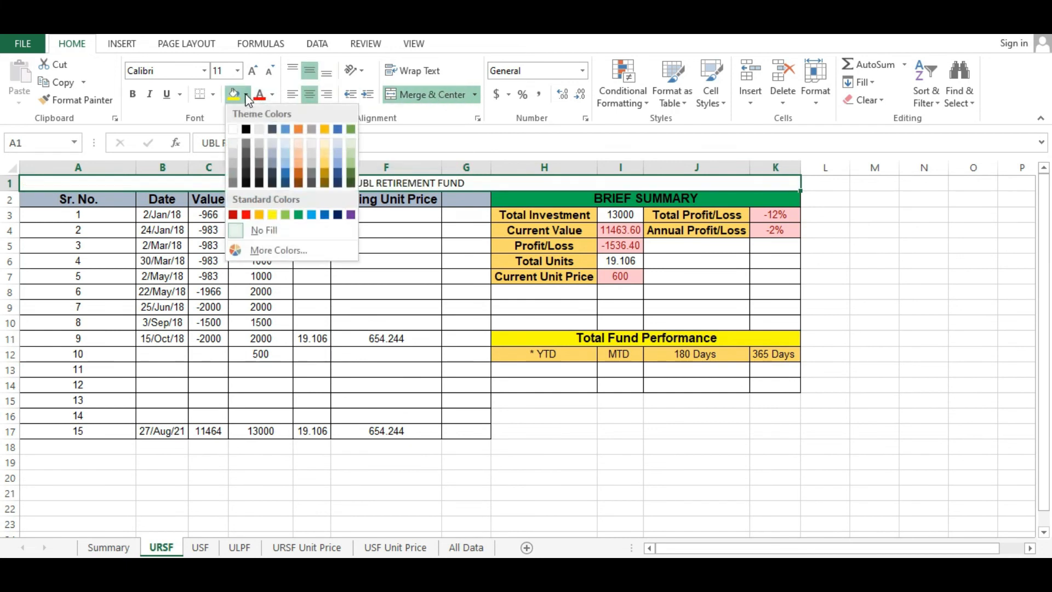
pyautogui.click(286, 157)
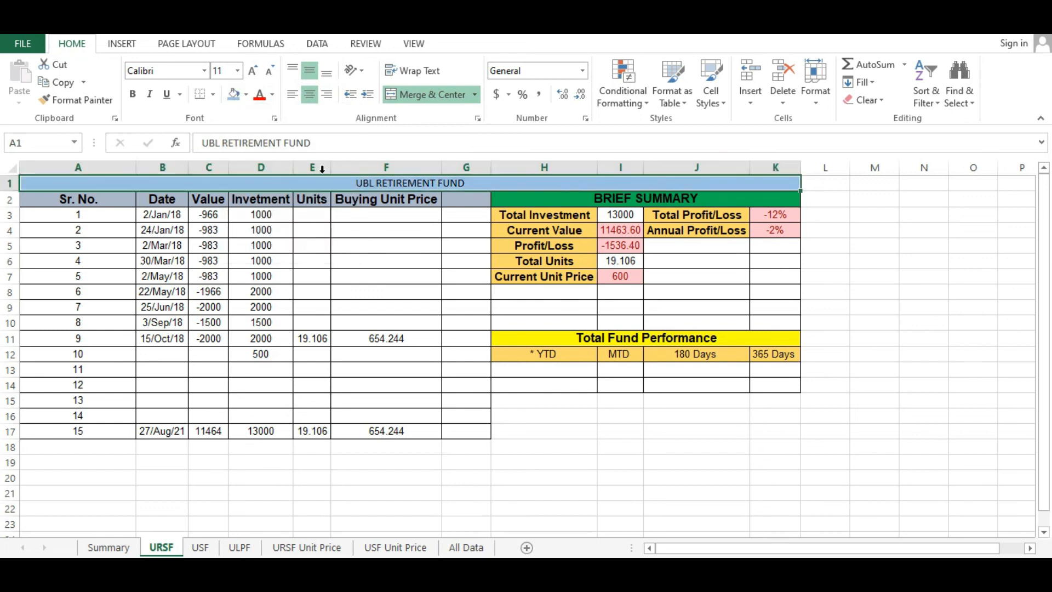
# - Make the merged UBL RETIREMENT FUND title bold and enlarge its font to size 18
pyautogui.click(457, 230)
pyautogui.click(378, 188)
pyautogui.hotkey('ctrl', 'b')
pyautogui.click(252, 76)
pyautogui.click(253, 75)
pyautogui.click(252, 76)
pyautogui.click(253, 76)
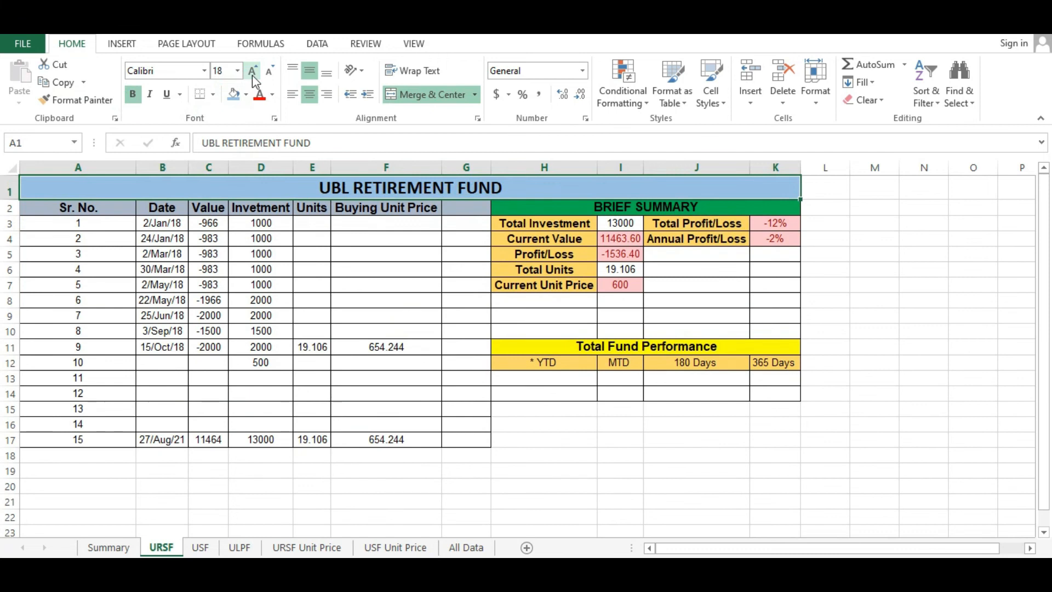
pyautogui.click(408, 224)
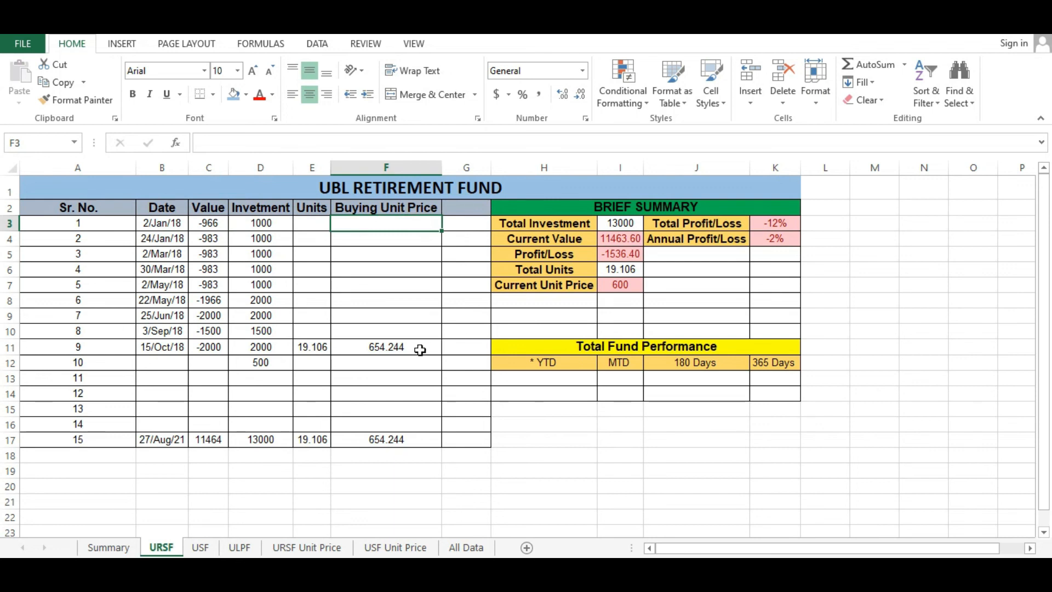
# - Switch to the USF sheet
pyautogui.click(207, 550)
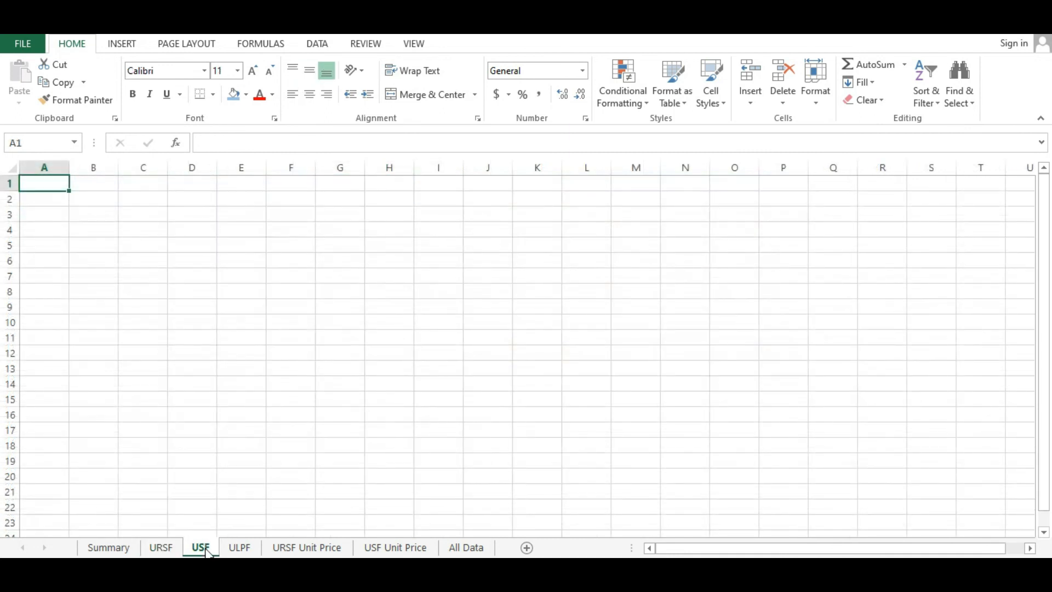